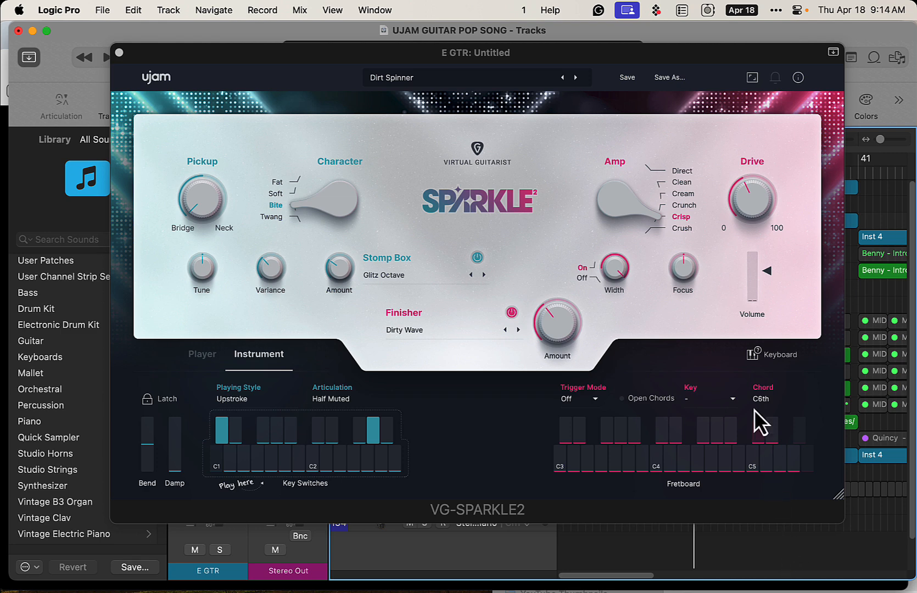
# - Move the guitar plug-in window aside and view its Player mode before returning to Instrument mode
pyautogui.moveTo(593, 60); pyautogui.dragTo(587, 61)
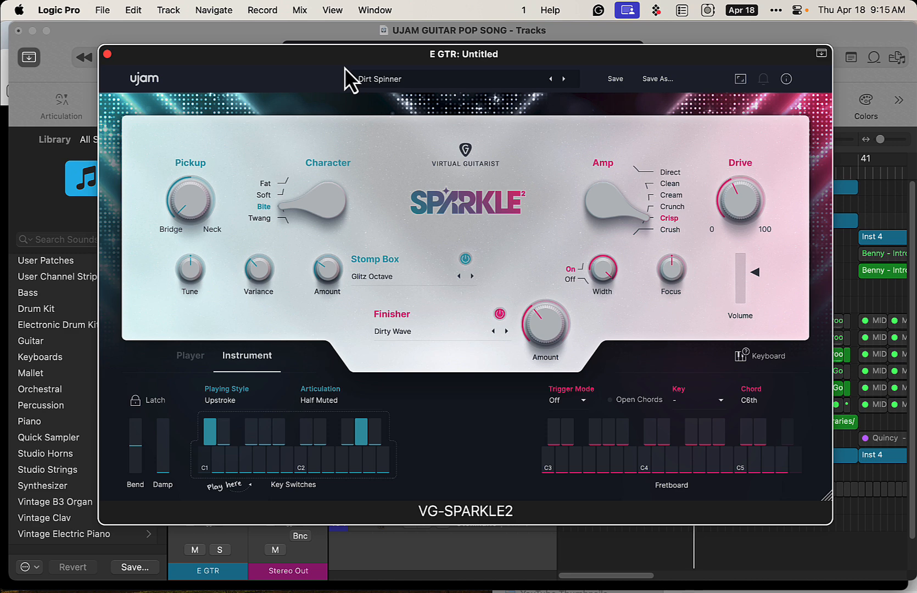
pyautogui.click(199, 366)
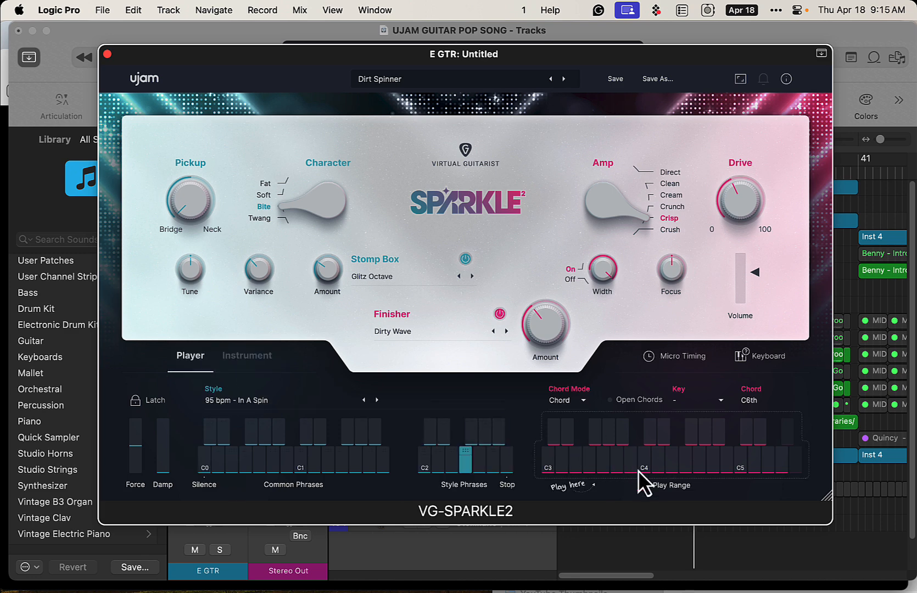
pyautogui.click(255, 362)
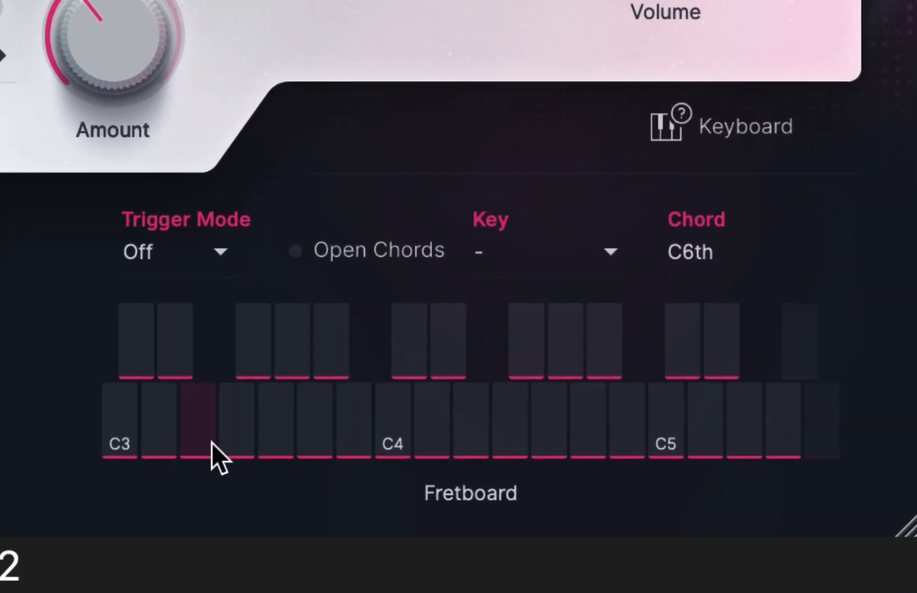
# - Audition the lowest fretboard note, set the guitar's articulation to Open, and close the plug-in window
pyautogui.click(112, 431)
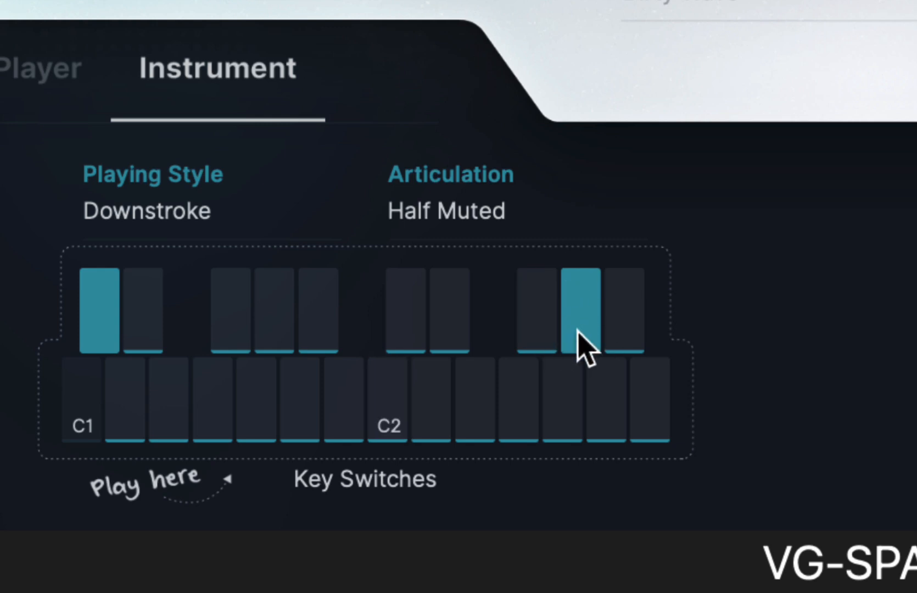
pyautogui.click(628, 332)
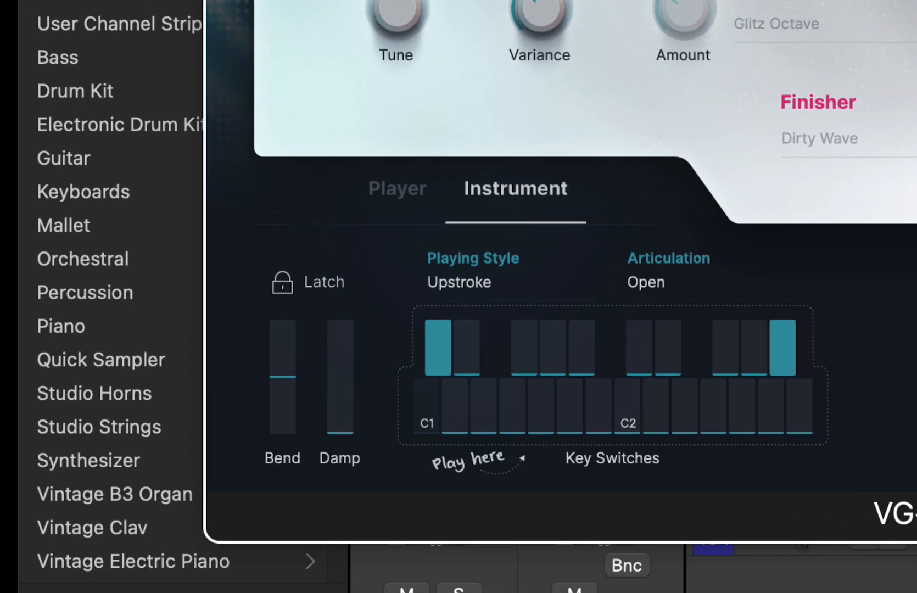
pyautogui.moveTo(769, 6); pyautogui.dragTo(706, 18)
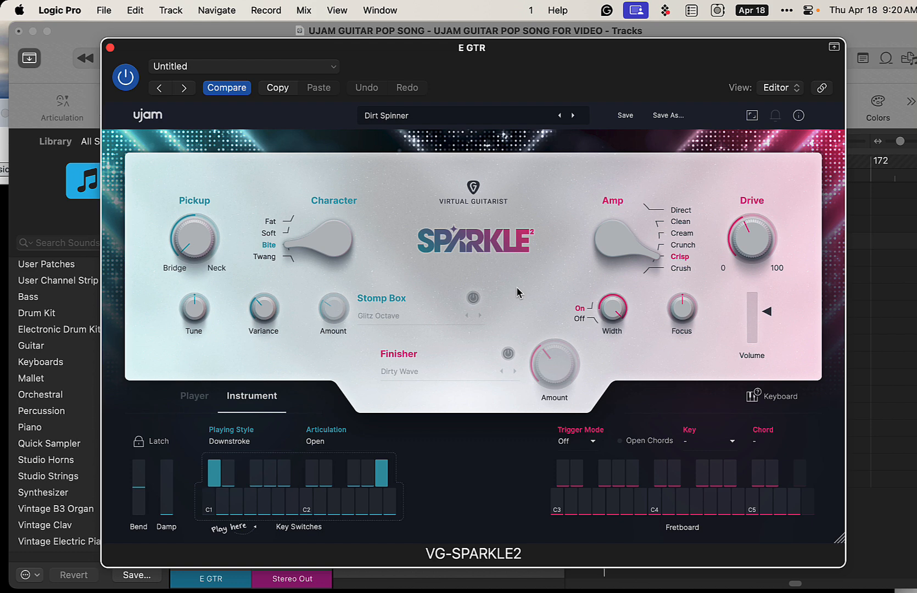
pyautogui.press('super+w')
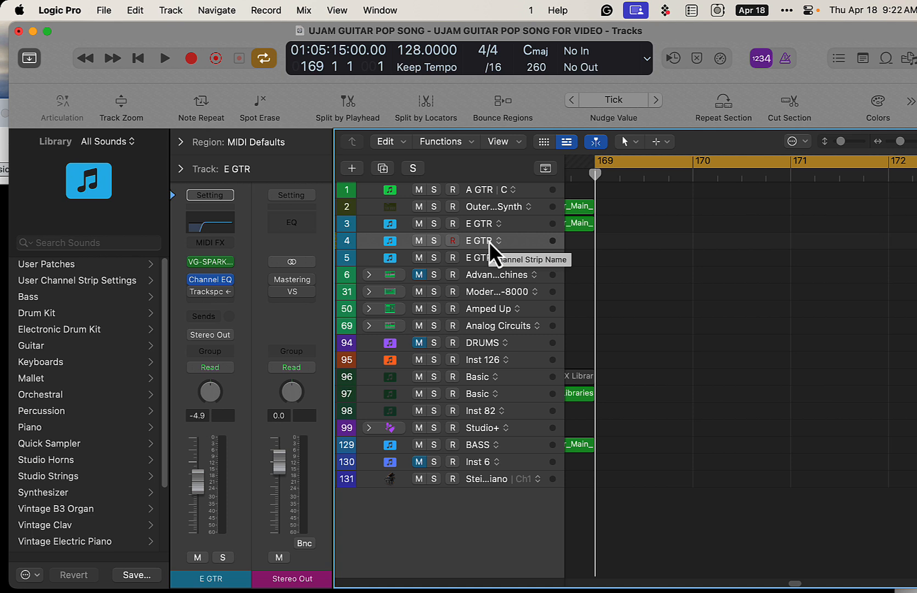
# - Record a four-bar MIDI part on E GTR track 4 from bar 169 to bar 173
pyautogui.press('r')
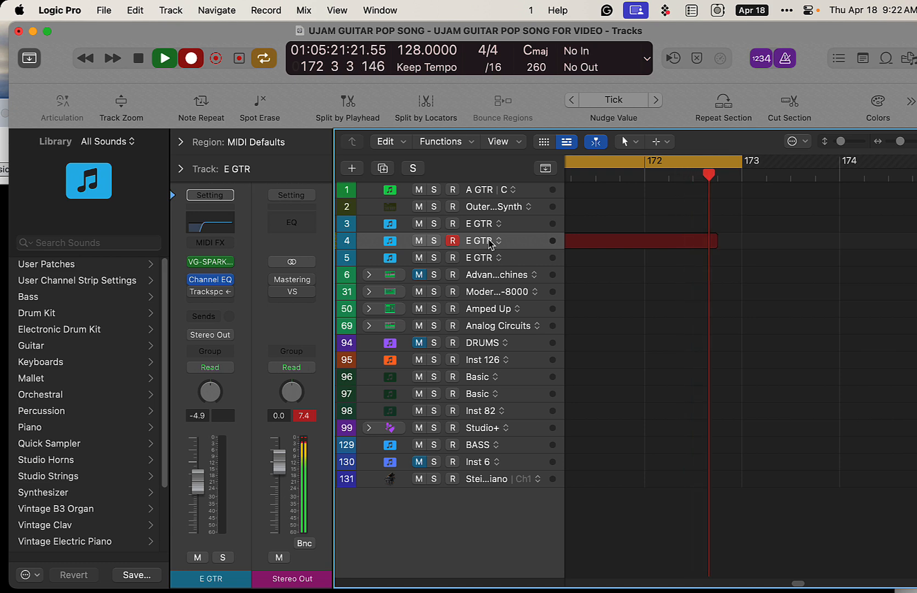
pyautogui.press('space')
pyautogui.click(583, 311)
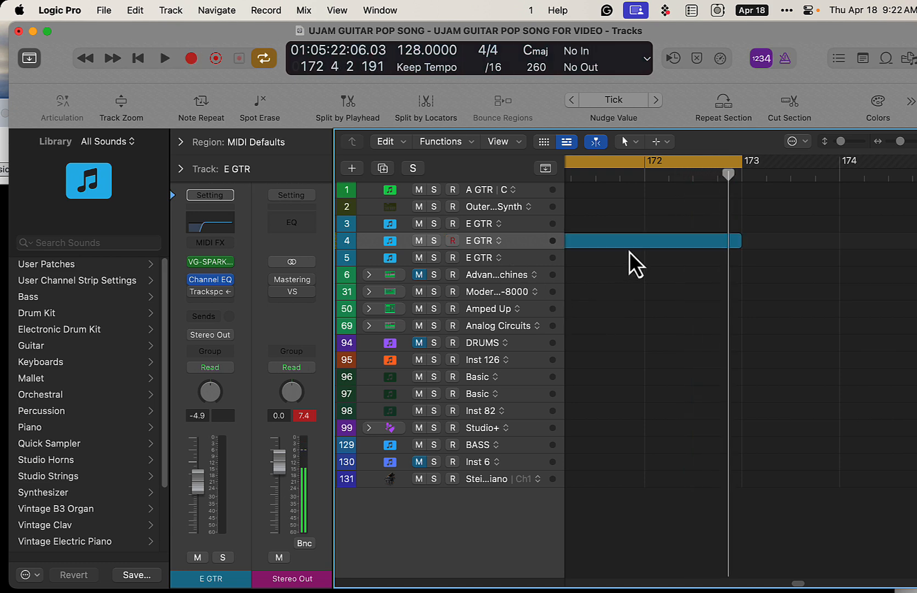
# - Open the recorded E GTR region in the Piano Roll and quantize all its notes to 1/16
pyautogui.click(637, 241)
pyautogui.doubleClick(637, 240)
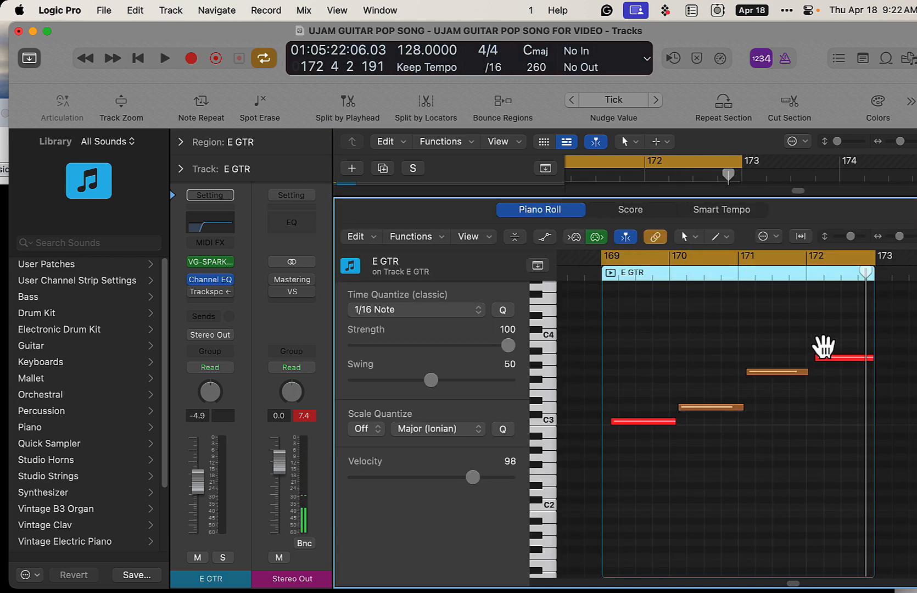
pyautogui.moveTo(833, 327); pyautogui.dragTo(619, 473)
pyautogui.click(502, 310)
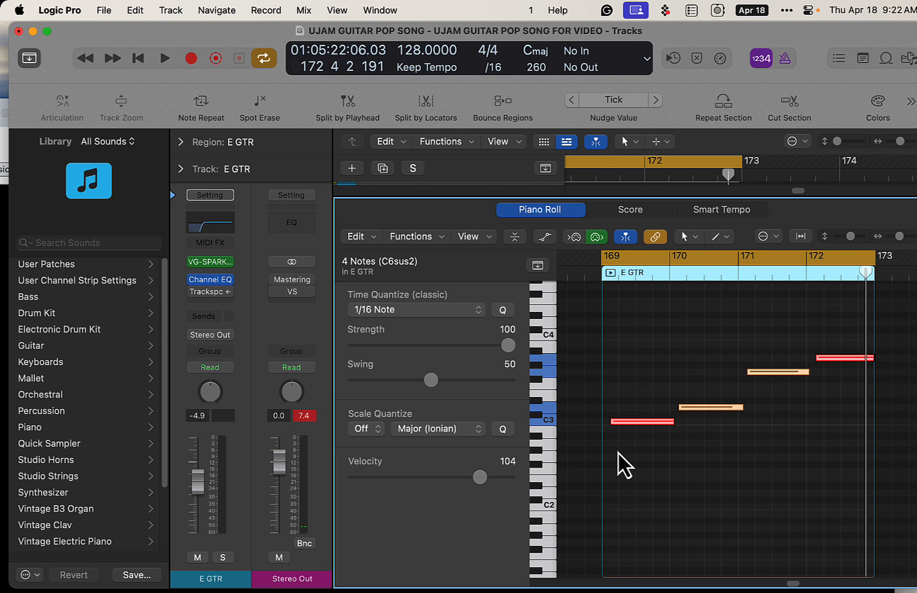
# - Move the four recorded notes to the exact starts of bars 169, 170, 171 and 172
pyautogui.click(657, 448)
pyautogui.moveTo(627, 422); pyautogui.dragTo(616, 422)
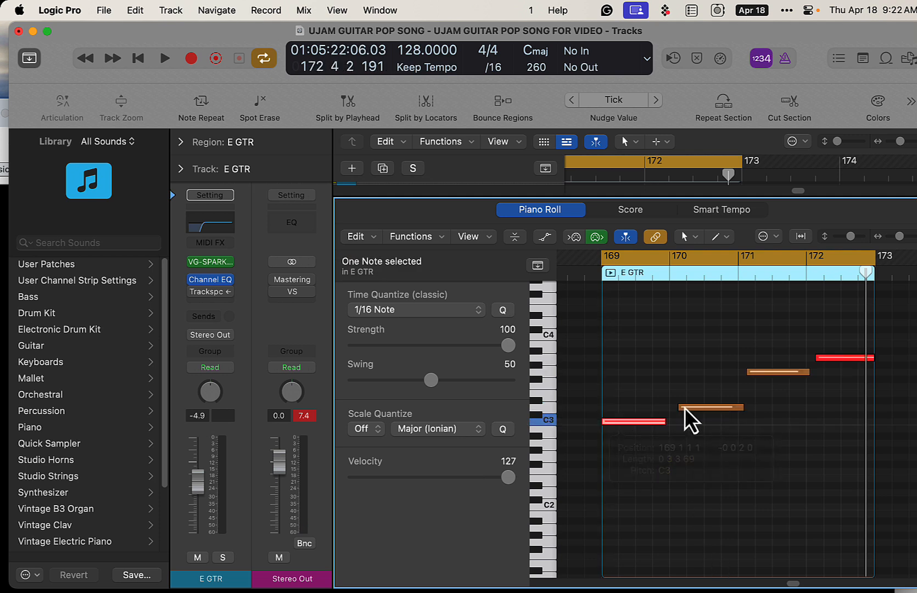
pyautogui.click(693, 408)
pyautogui.moveTo(693, 408); pyautogui.dragTo(685, 408)
pyautogui.moveTo(769, 372); pyautogui.dragTo(761, 373)
pyautogui.moveTo(830, 362); pyautogui.dragTo(821, 362)
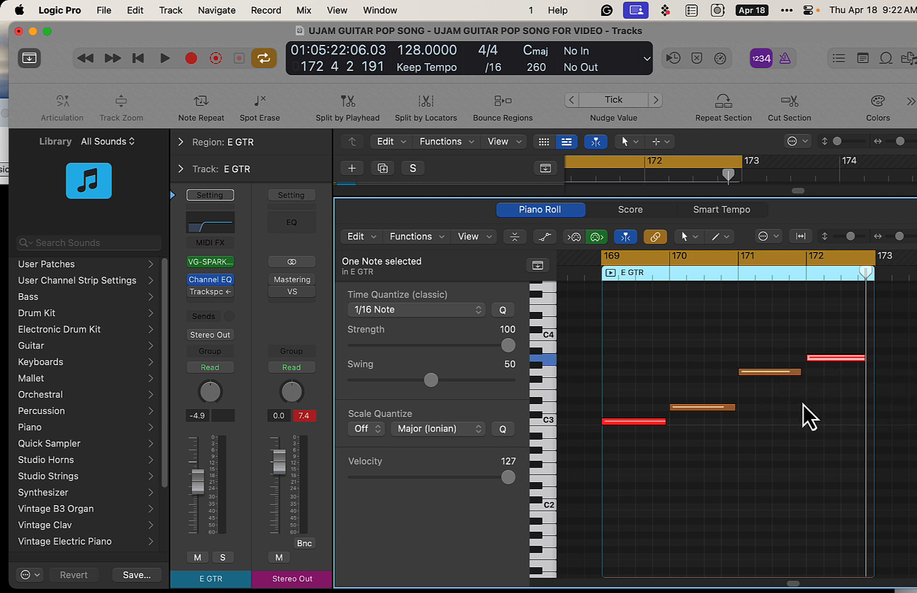
# - Play back the aligned notes from bar 169 and close the guitar plug-in window
pyautogui.press('space')
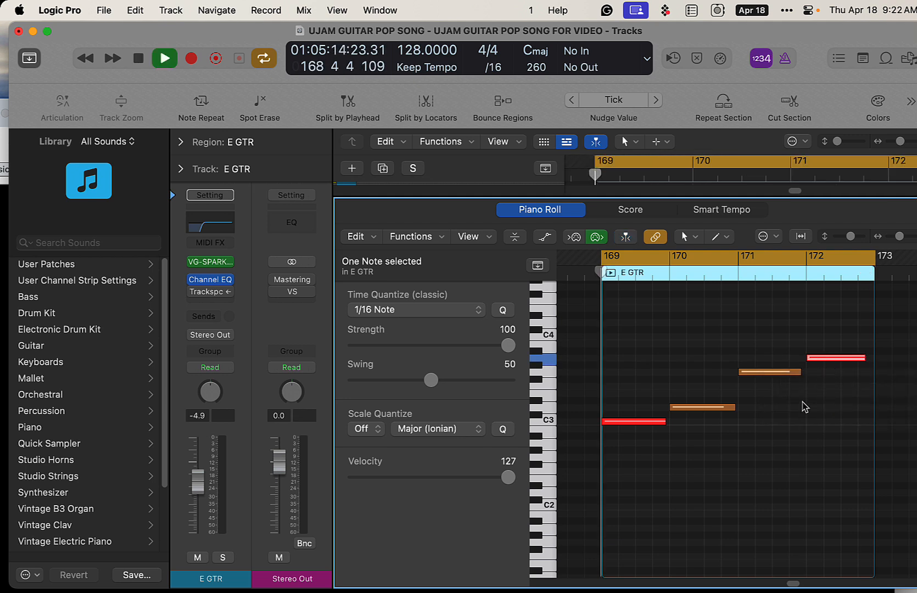
pyautogui.press('space')
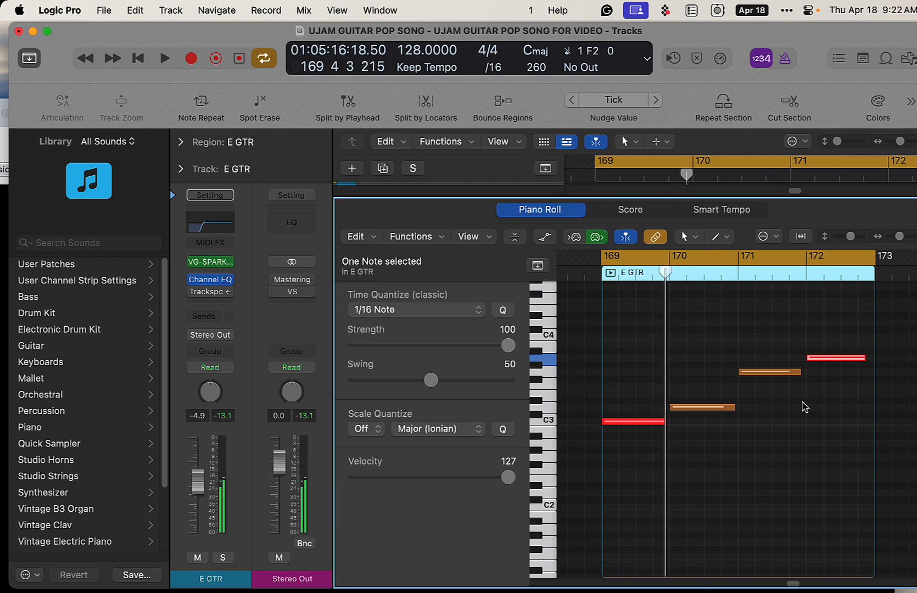
pyautogui.press('x')
pyautogui.press('x')
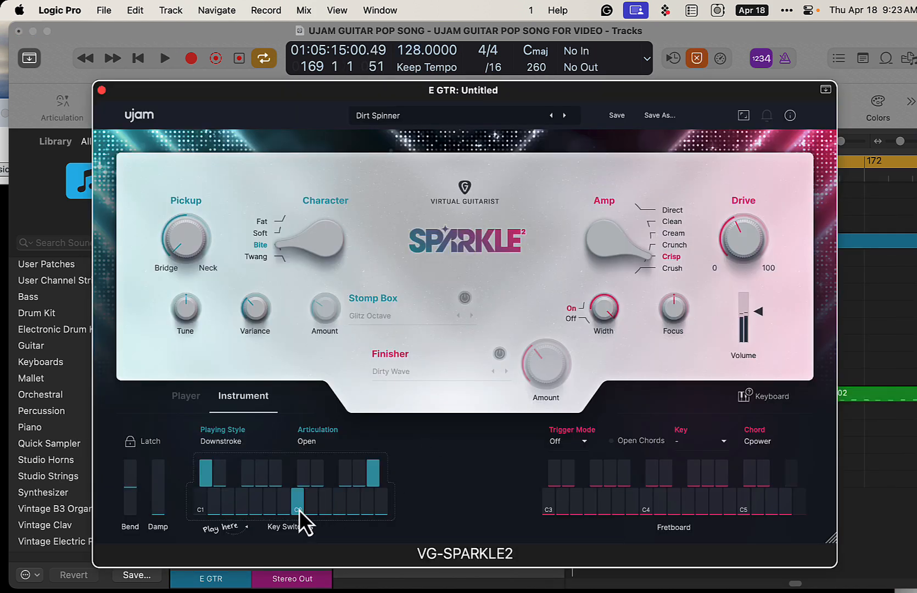
pyautogui.click(101, 90)
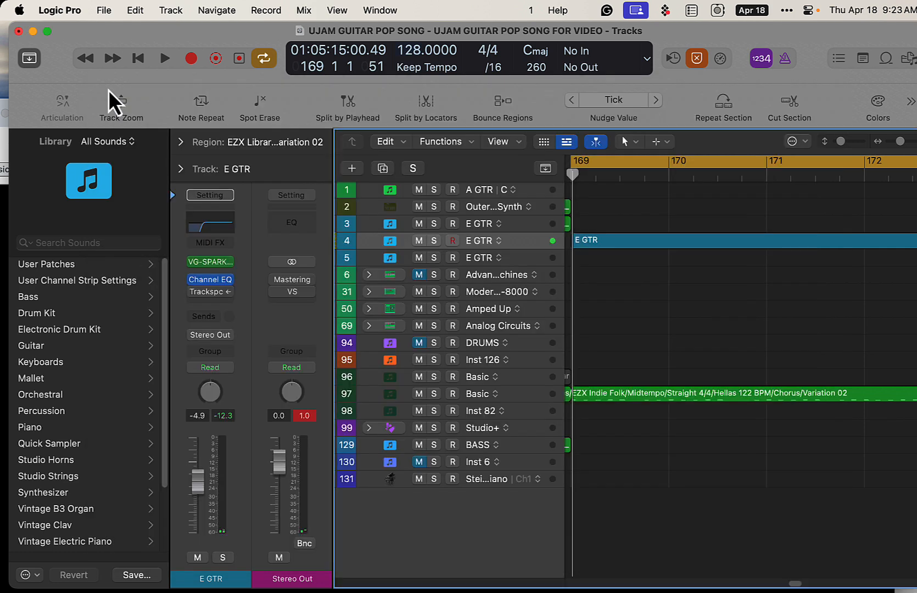
# - Reopen the E GTR region in the Piano Roll and draw a C2 key-switch note at the start of bar 169 with the Pencil Tool
pyautogui.moveTo(901, 142); pyautogui.dragTo(898, 142)
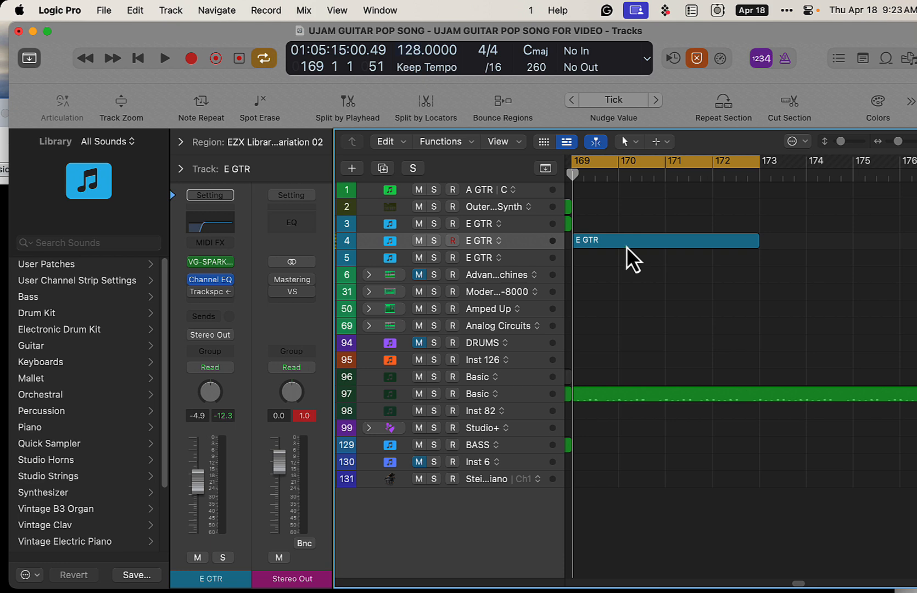
pyautogui.doubleClick(626, 247)
pyautogui.scroll(-5, 772, 474)
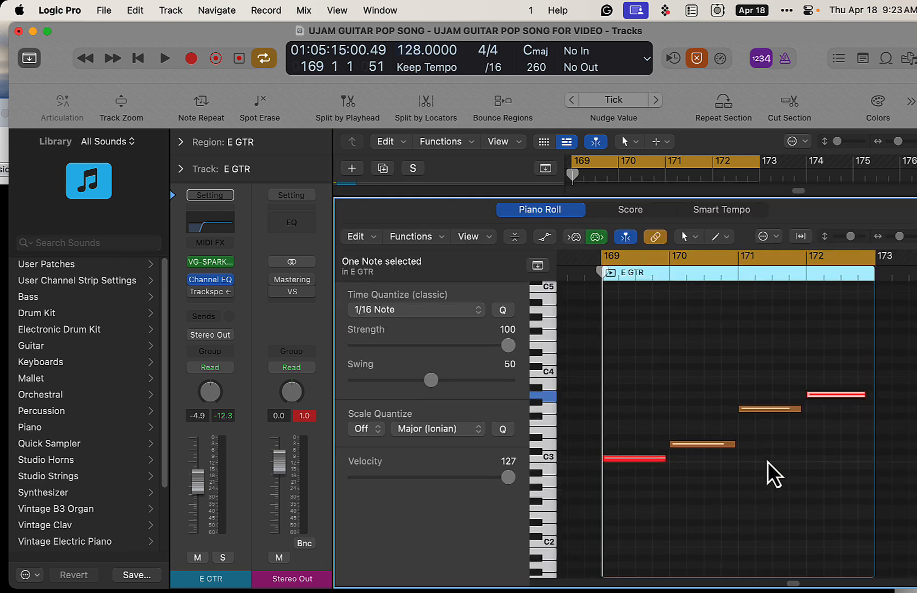
pyautogui.press('t')
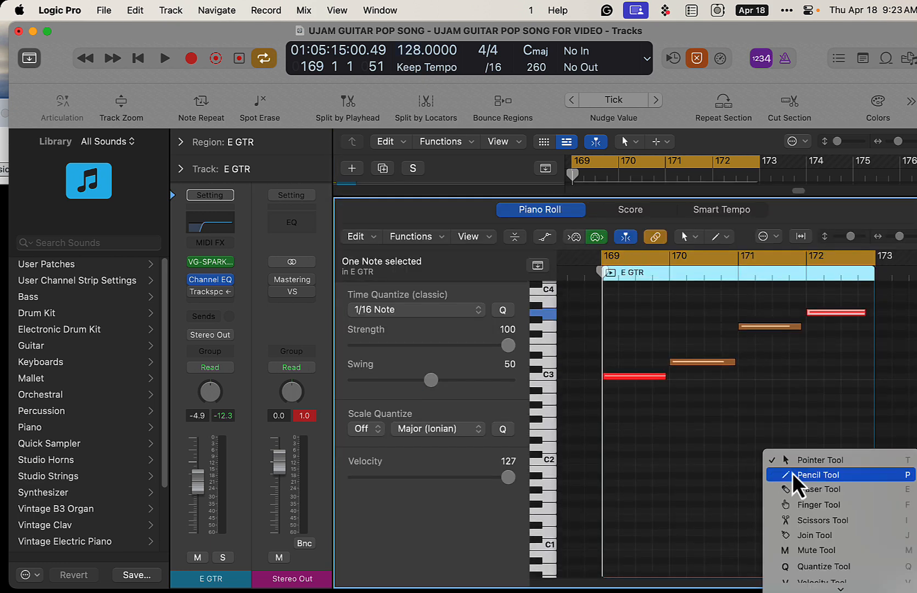
pyautogui.click(796, 476)
pyautogui.scroll(-2, 675, 482)
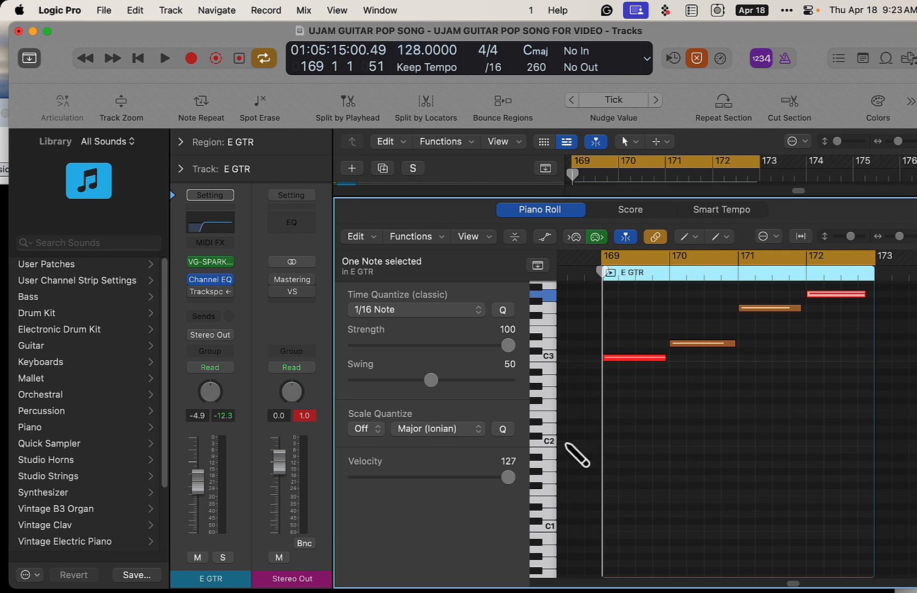
pyautogui.click(551, 446)
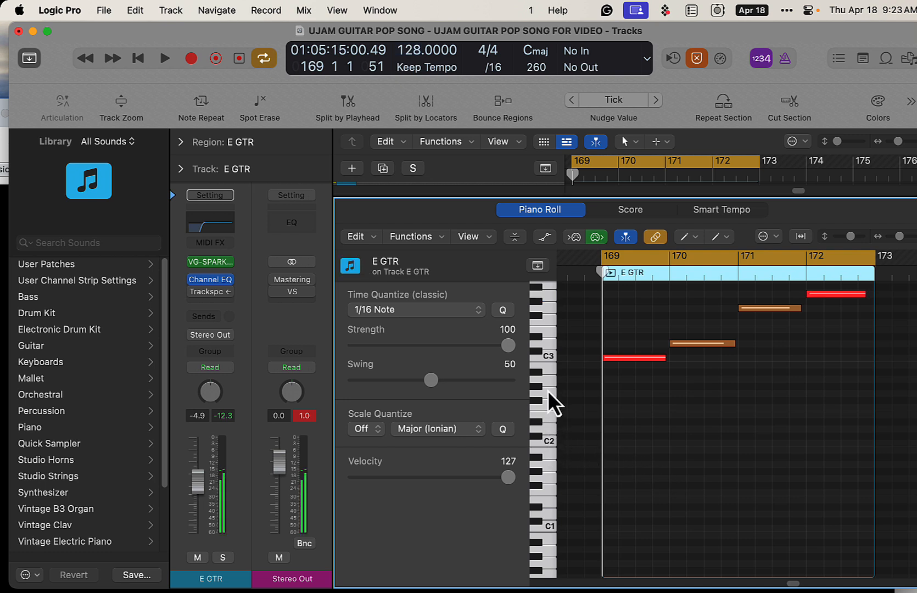
pyautogui.moveTo(604, 442)
pyautogui.mouseDown()
pyautogui.moveTo(650, 442)
pyautogui.moveTo(628, 442)
pyautogui.mouseUp()
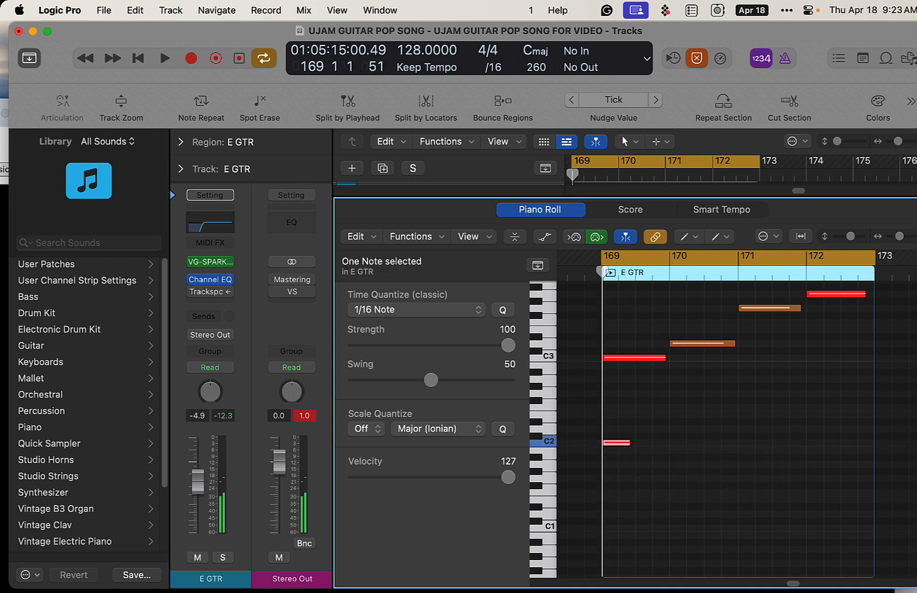
# - Play back the C2 key-switch note in the widened Piano Roll and shorten it to one beat
pyautogui.press('i')
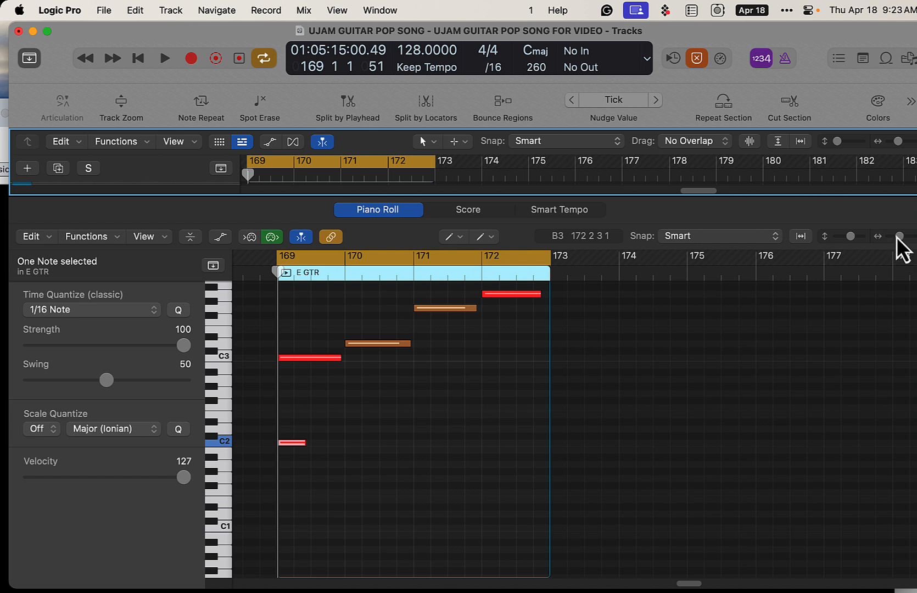
pyautogui.moveTo(897, 237); pyautogui.dragTo(904, 237)
pyautogui.press('space')
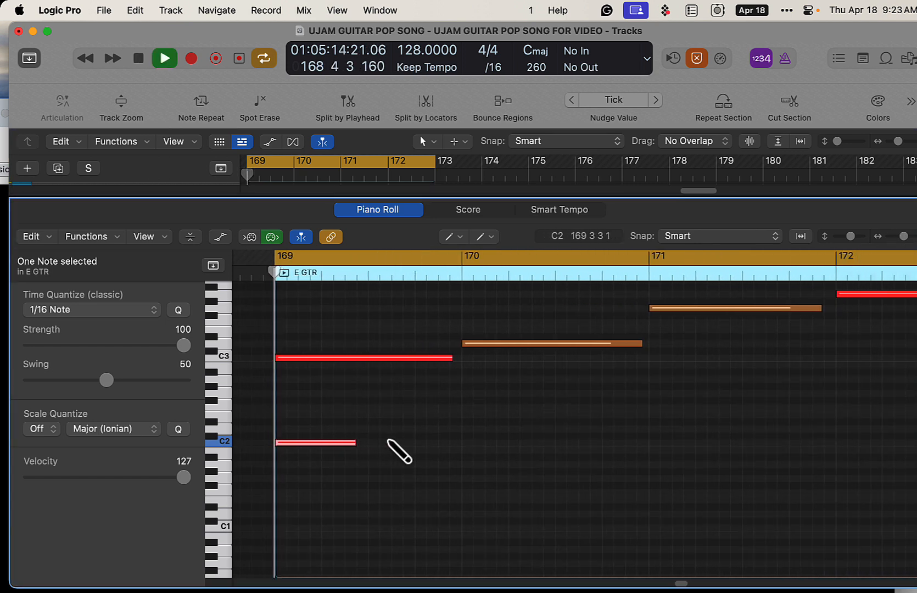
pyautogui.press('space')
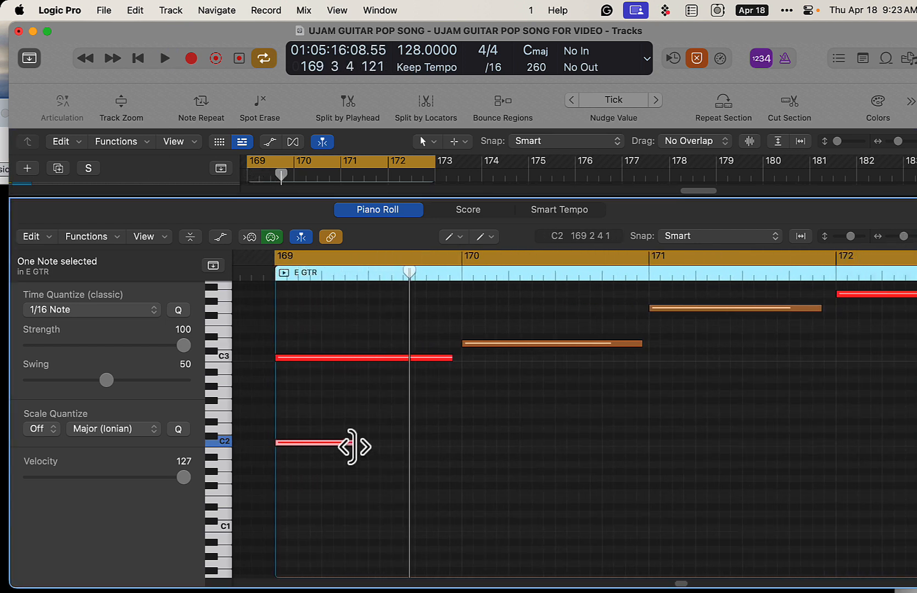
pyautogui.moveTo(354, 445); pyautogui.dragTo(321, 443)
# - Add a one-beat D2 key-switch note on beat 2 of bar 169 and play it back
pyautogui.click(344, 430)
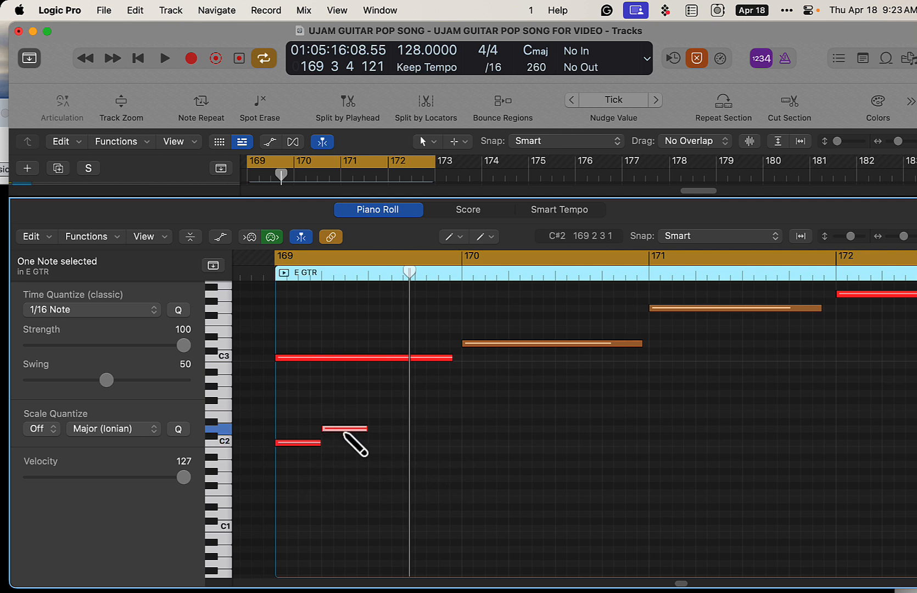
pyautogui.press('space')
pyautogui.press('space')
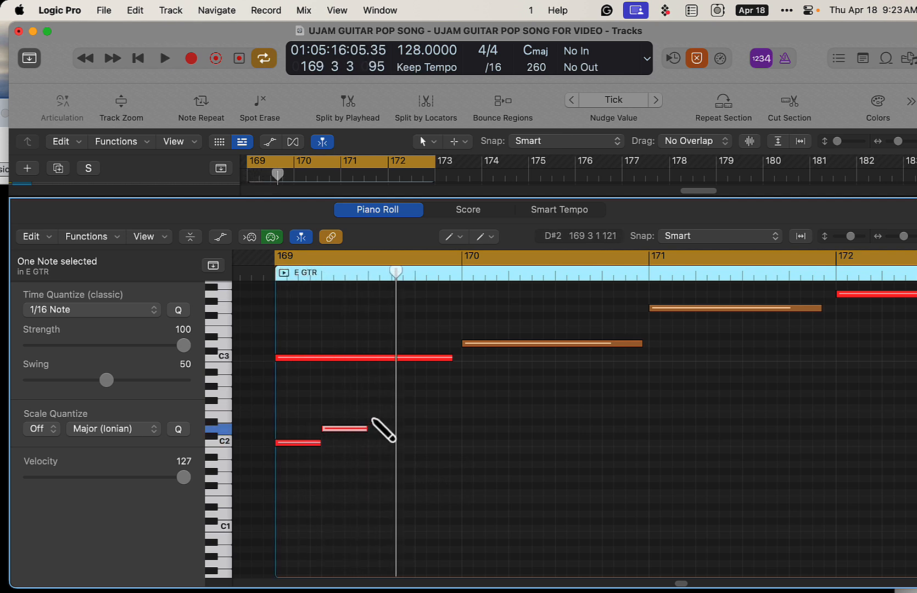
# - Add a one-beat E2 key-switch note on beat 3 of bar 169 and play it back
pyautogui.click(372, 420)
pyautogui.moveTo(381, 421); pyautogui.dragTo(380, 414)
pyautogui.press('space')
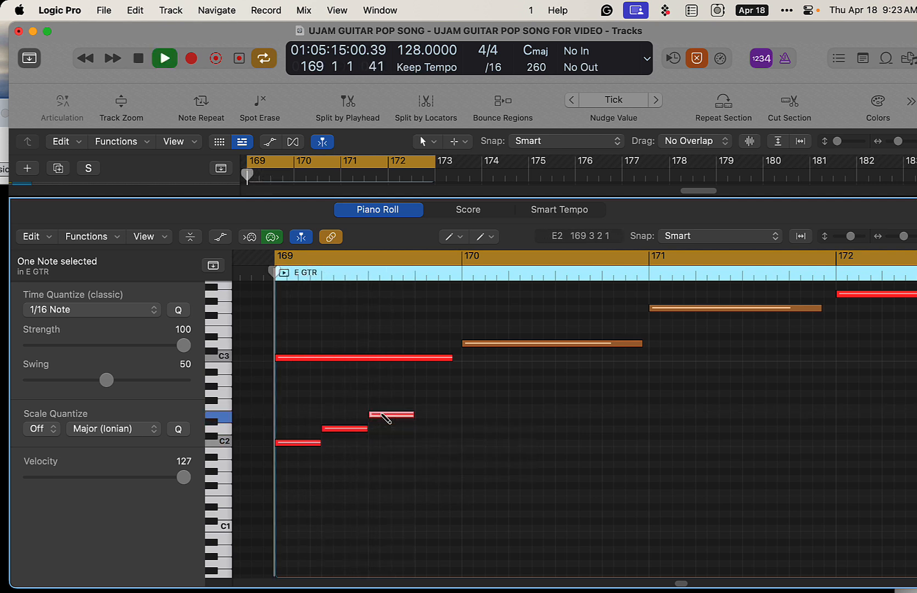
pyautogui.press('space')
# - Add a one-beat A#2 key-switch note at the start of bar 169 and play back the pattern
pyautogui.click(215, 385)
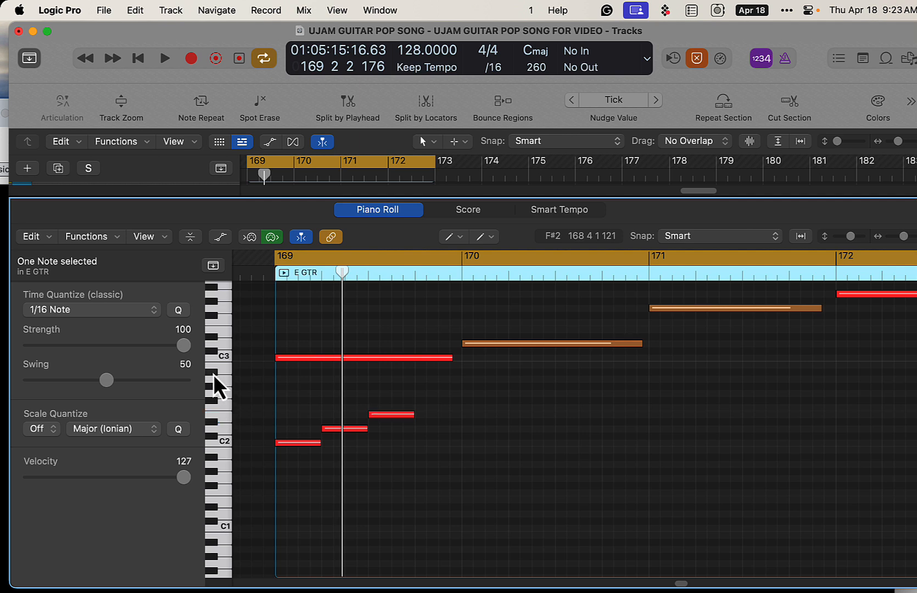
pyautogui.press('space')
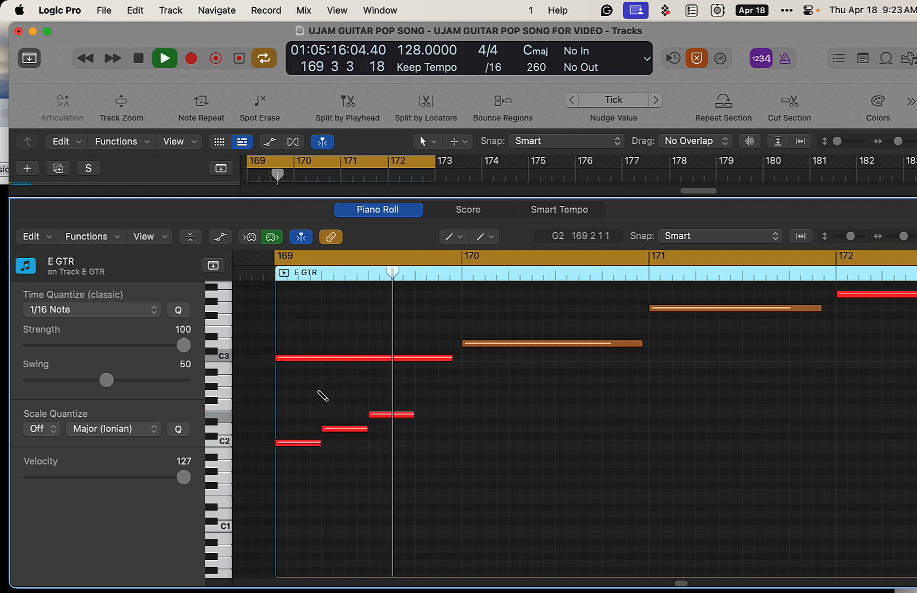
pyautogui.press('space')
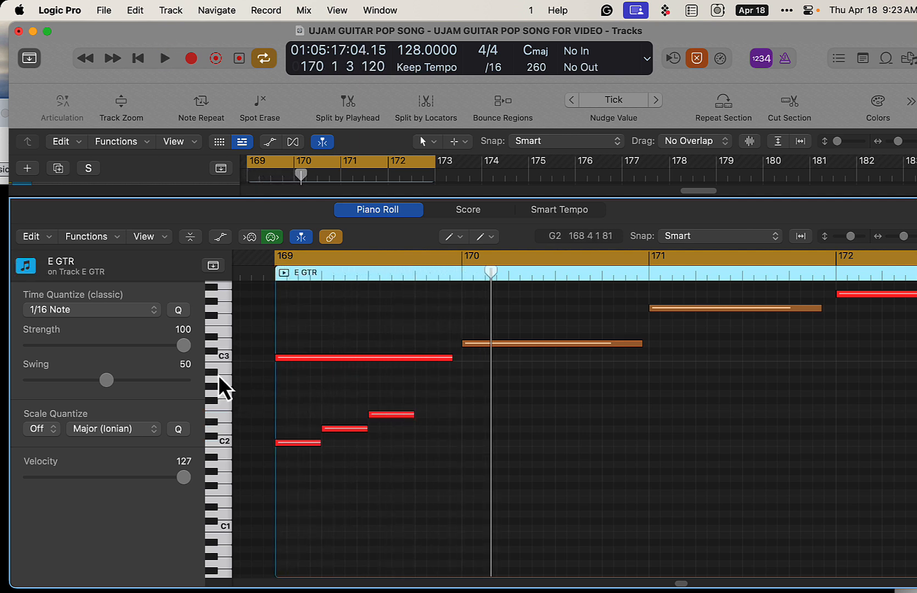
pyautogui.click(283, 379)
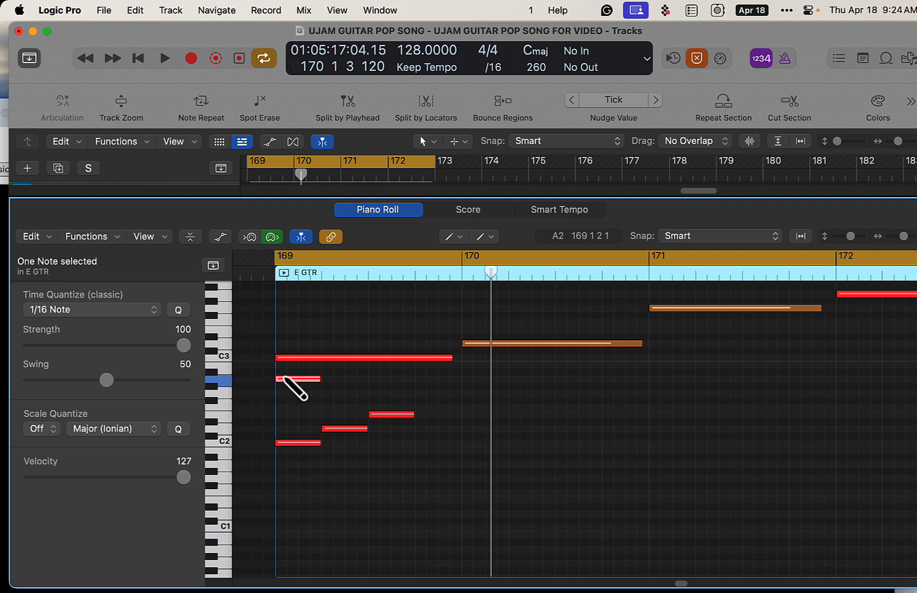
pyautogui.moveTo(284, 379); pyautogui.dragTo(287, 372)
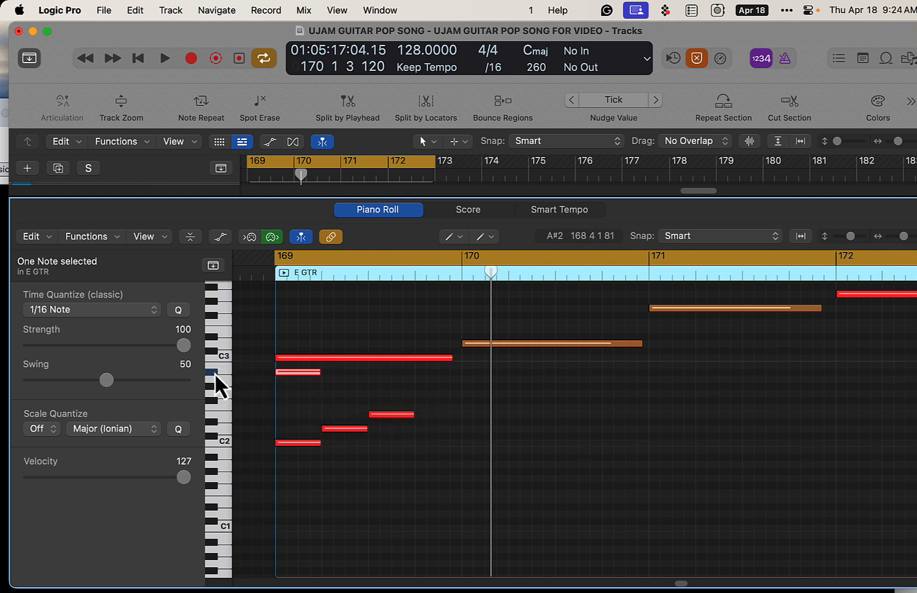
pyautogui.press('space')
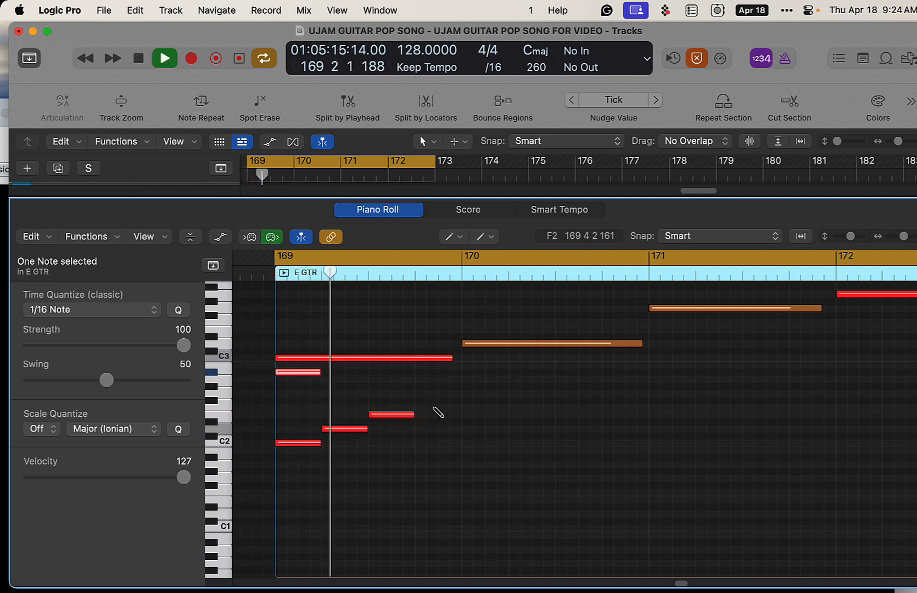
# - Repeat the one-beat C2, D2 and E2 key-switch pattern in bars 170 and 171, and lengthen bar 170's E2 to two beats
pyautogui.press('space')
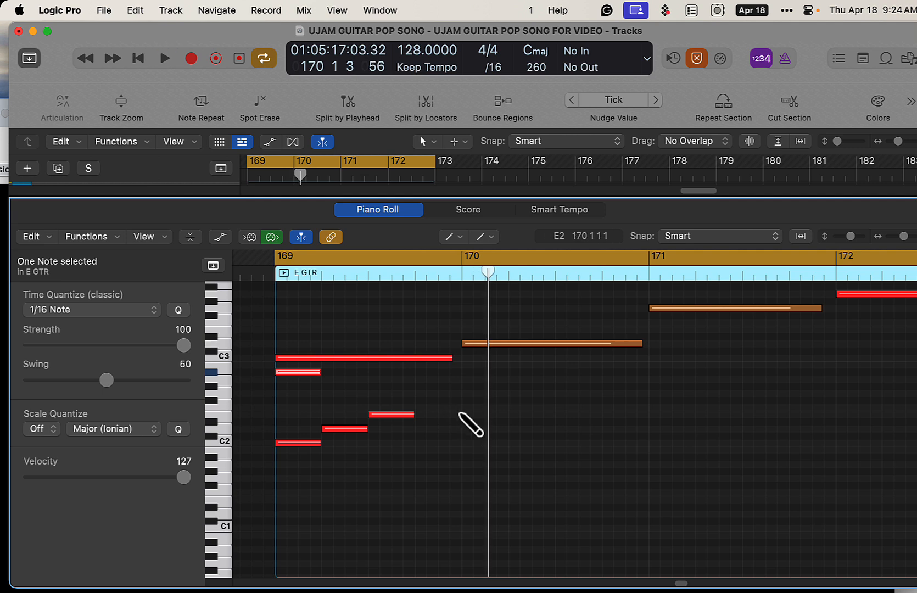
pyautogui.press('Escape')
pyautogui.press('Escape')
pyautogui.moveTo(460, 406)
pyautogui.mouseDown()
pyautogui.moveTo(304, 463)
pyautogui.moveTo(292, 448)
pyautogui.moveTo(664, 446)
pyautogui.mouseUp()
pyautogui.click(614, 429)
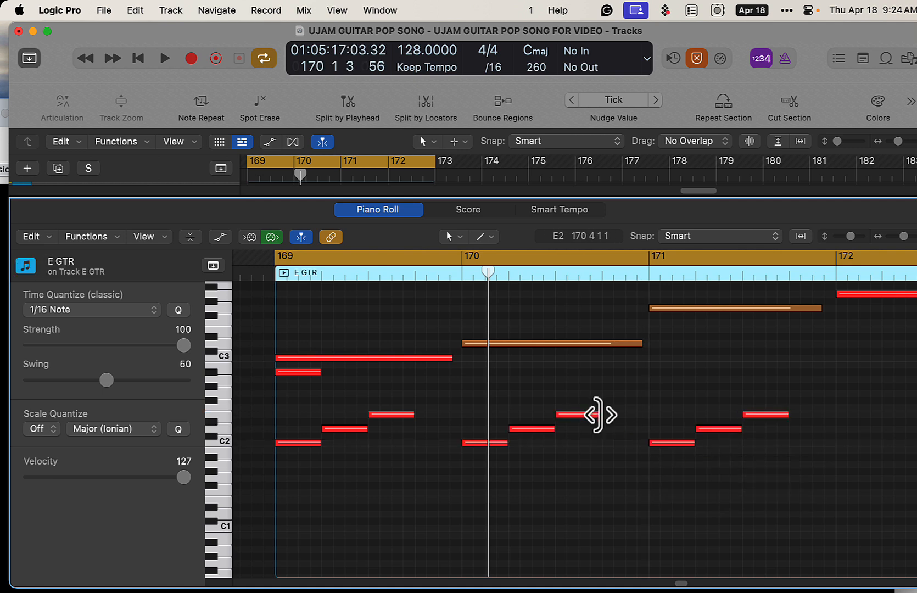
pyautogui.moveTo(599, 415); pyautogui.dragTo(648, 416)
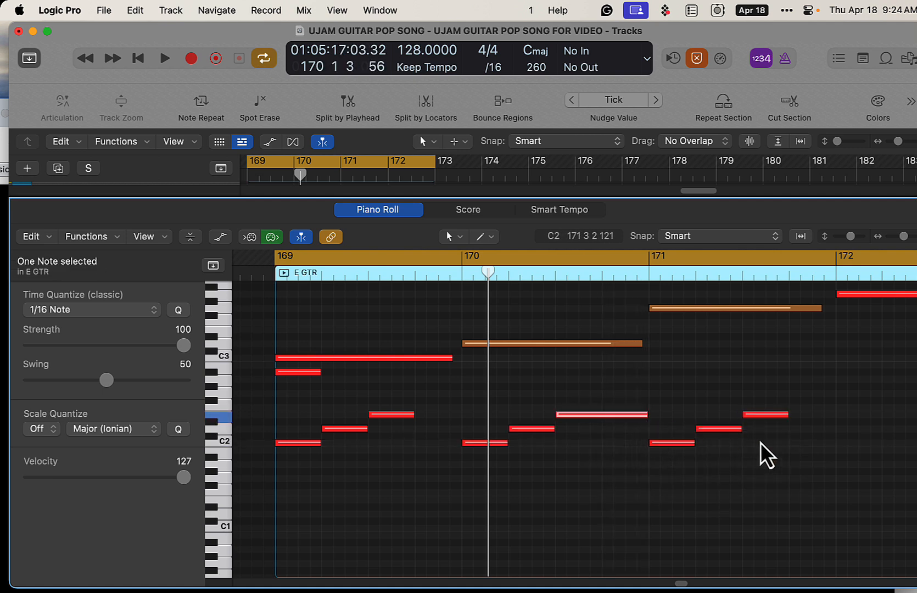
# - Add a one-beat G2 key-switch note on beat 4 of bar 171
pyautogui.press('t')
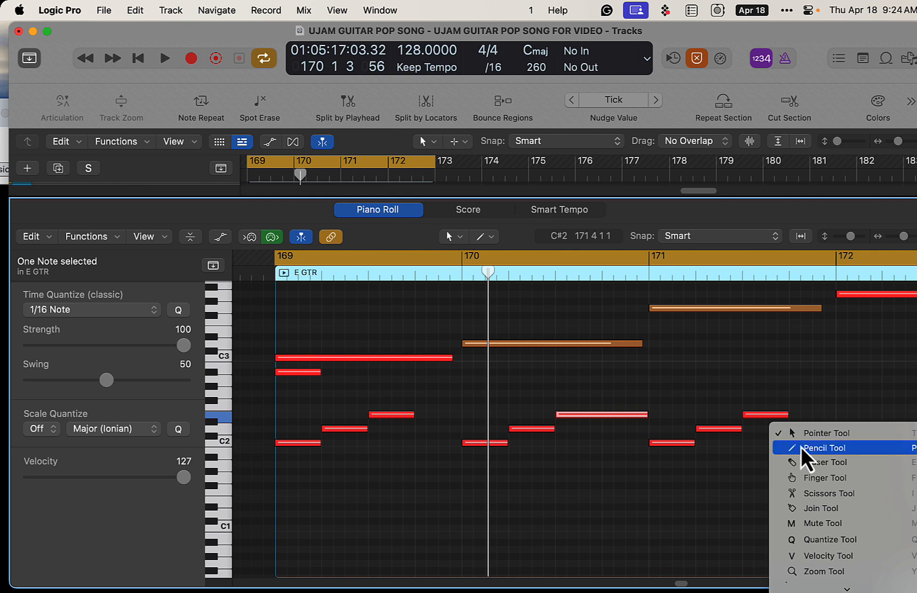
pyautogui.click(801, 458)
pyautogui.click(792, 393)
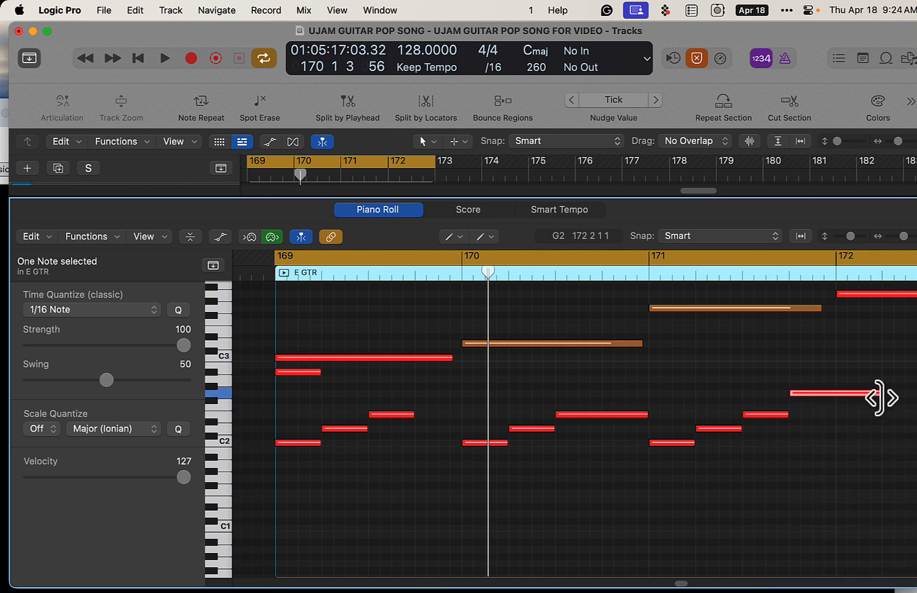
pyautogui.moveTo(877, 395); pyautogui.dragTo(834, 393)
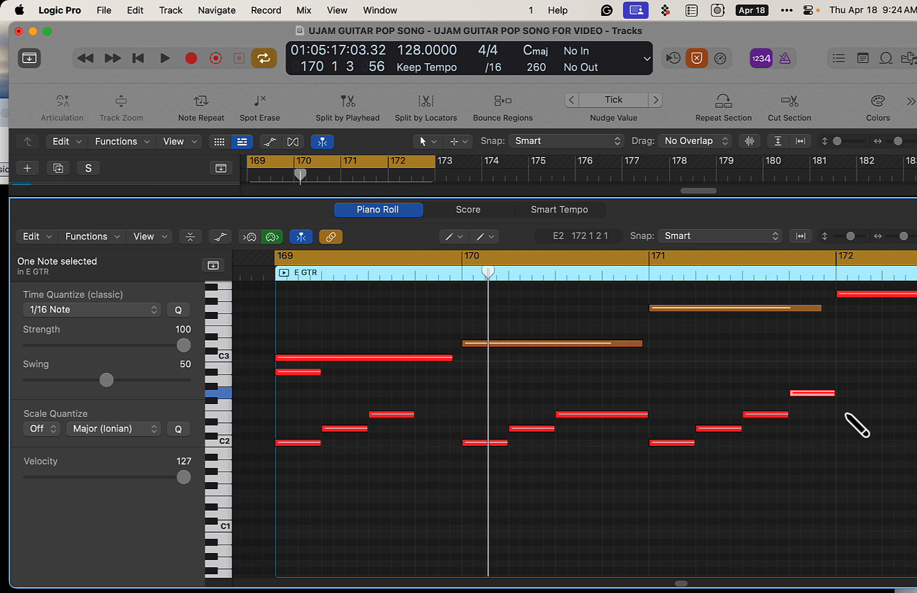
# - Delete the A#2 key-switch note at the start of bar 169
pyautogui.press('t')
pyautogui.click(485, 494)
pyautogui.click(294, 379)
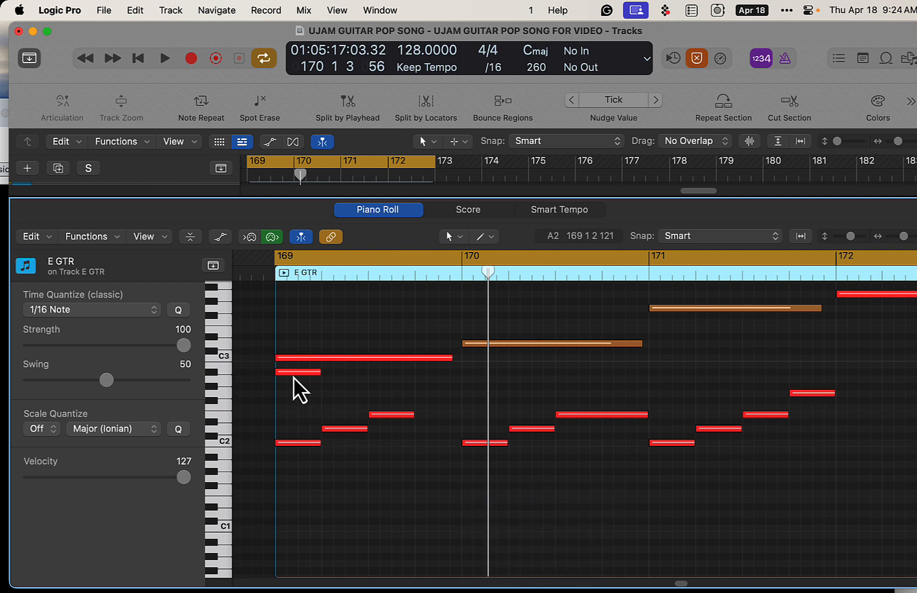
pyautogui.click(293, 373)
pyautogui.press('Delete')
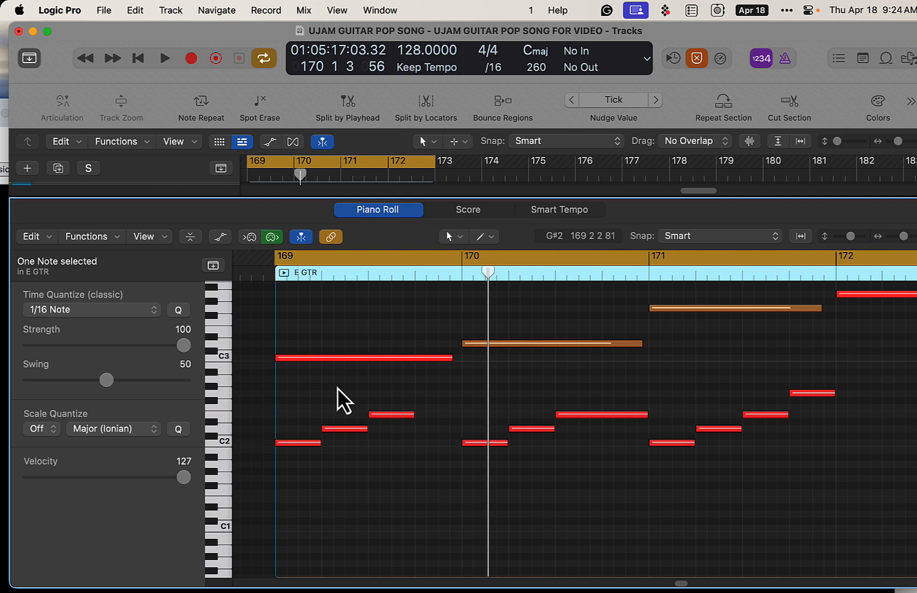
# - Play back the pattern and lengthen the E2 note in bar 169 to two beats
pyautogui.press('space')
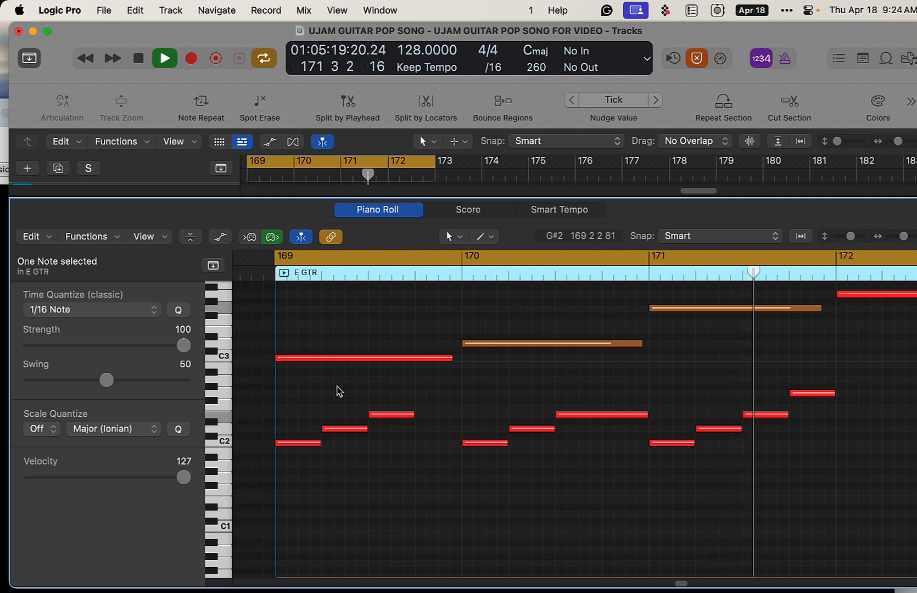
pyautogui.press('space')
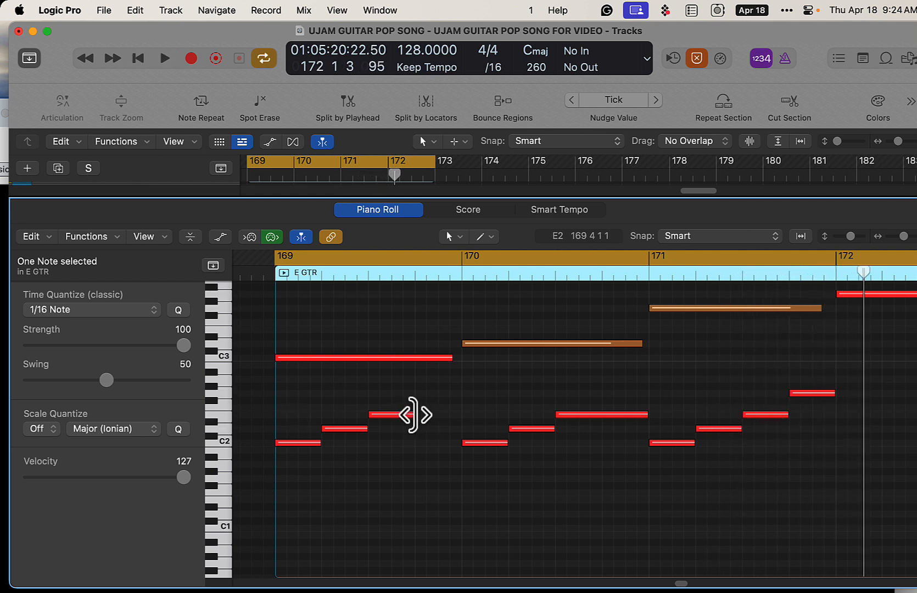
pyautogui.moveTo(413, 416); pyautogui.dragTo(461, 421)
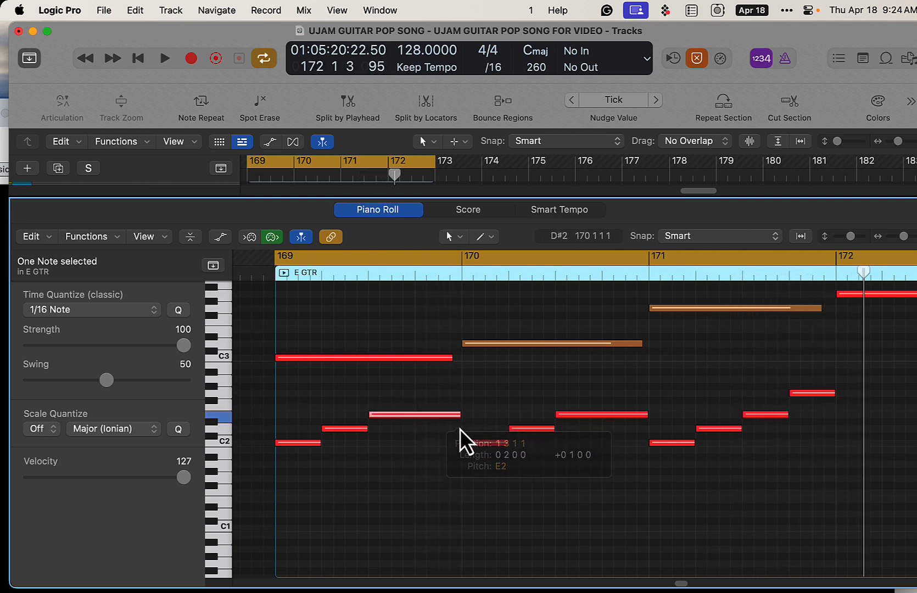
# - Draw consecutive half-beat key-switch notes C2, D2, E2, G2, A2, F2 and E2 from the start of bar 172
pyautogui.hscroll(5, 626, 484)
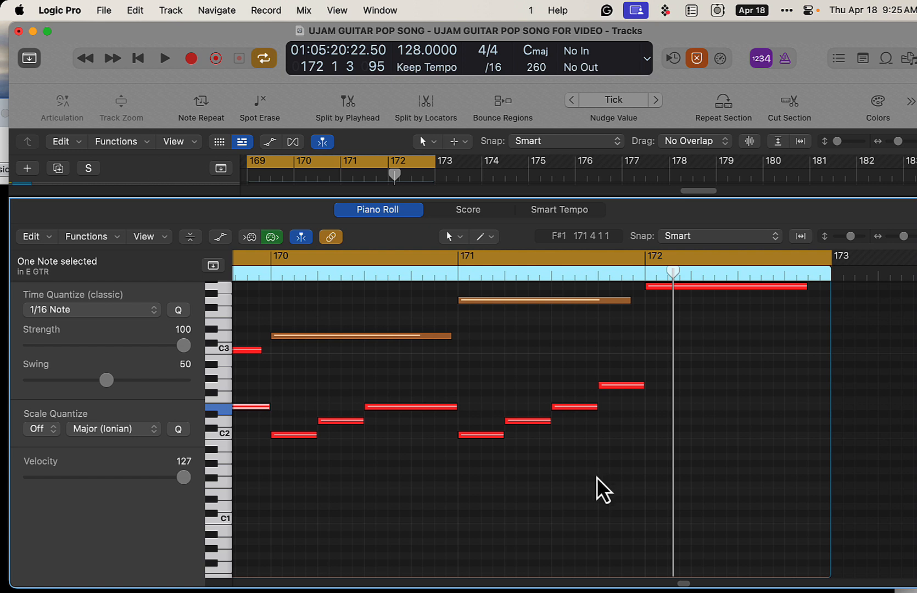
pyautogui.press('t')
pyautogui.click(622, 493)
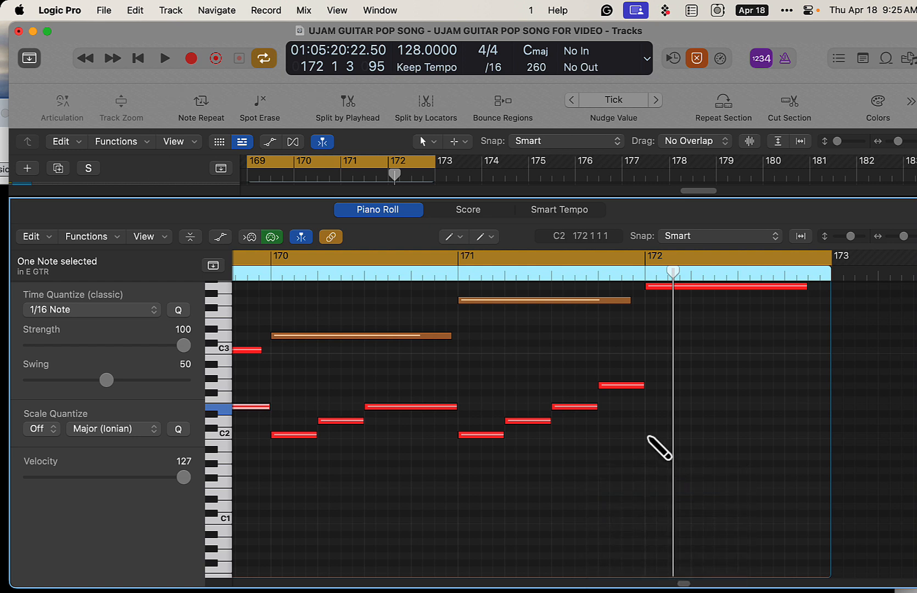
pyautogui.moveTo(648, 436)
pyautogui.mouseDown()
pyautogui.moveTo(716, 437)
pyautogui.moveTo(669, 439)
pyautogui.moveTo(693, 407)
pyautogui.moveTo(714, 407)
pyautogui.moveTo(748, 371)
pyautogui.moveTo(761, 371)
pyautogui.mouseUp()
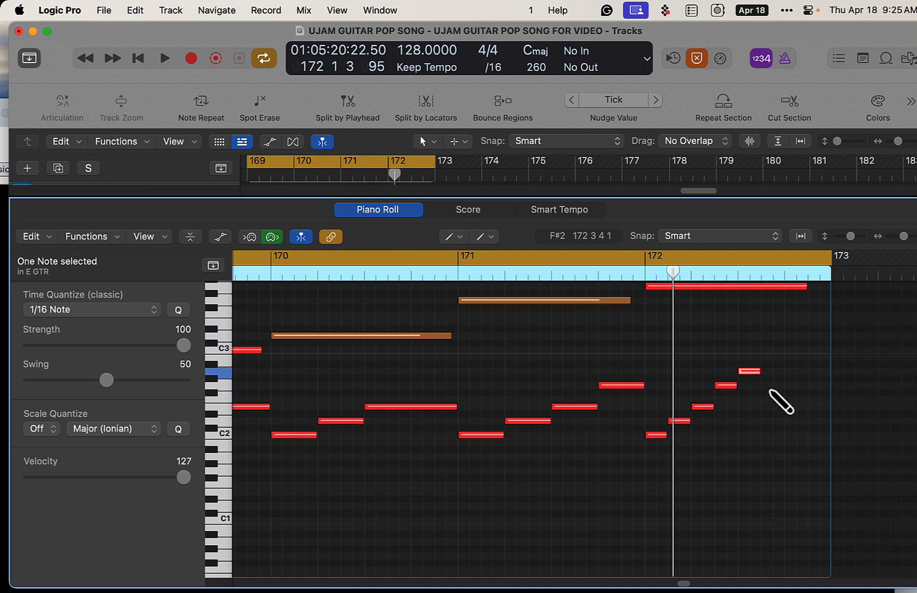
pyautogui.click(764, 399)
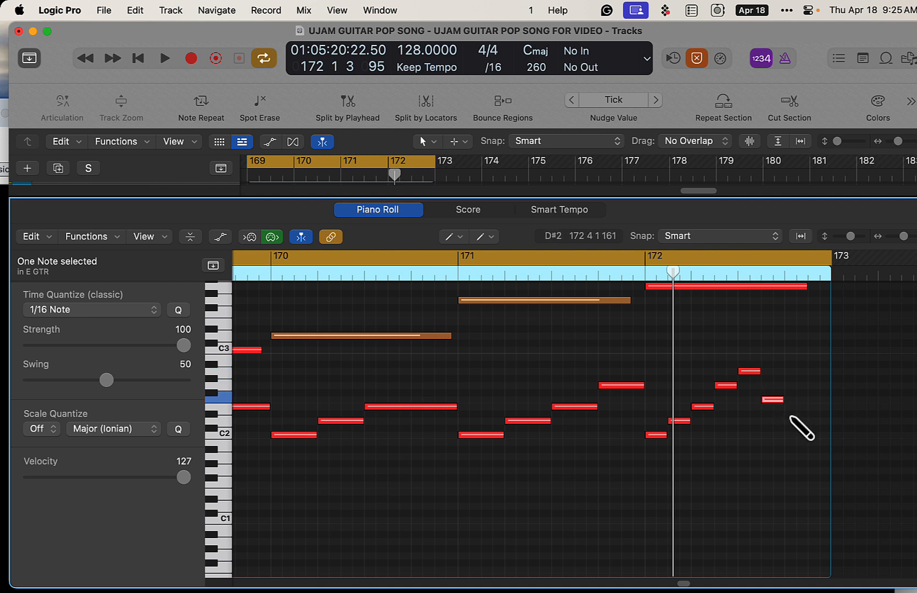
pyautogui.click(787, 408)
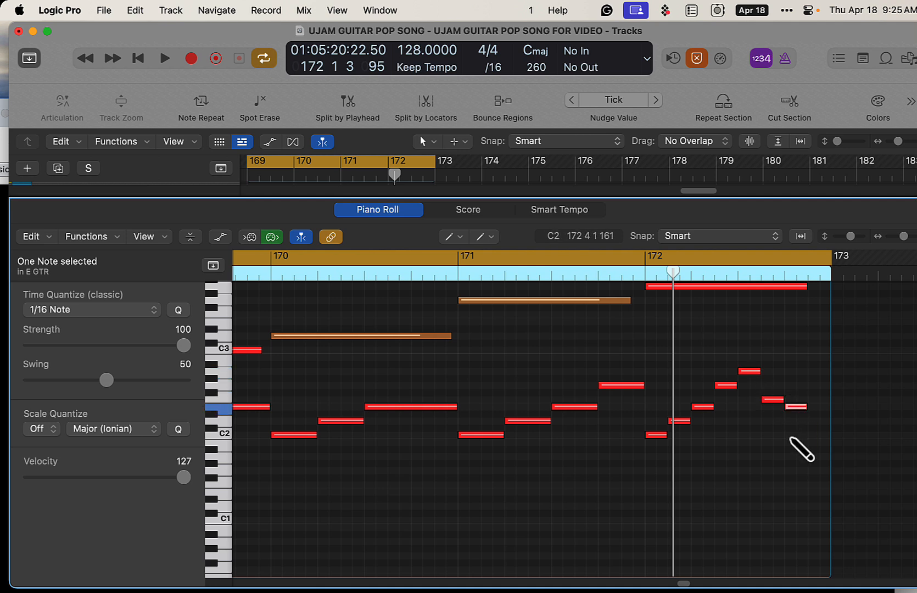
# - Play back the phrase and delete the last E2 key-switch note in bar 172
pyautogui.press('space')
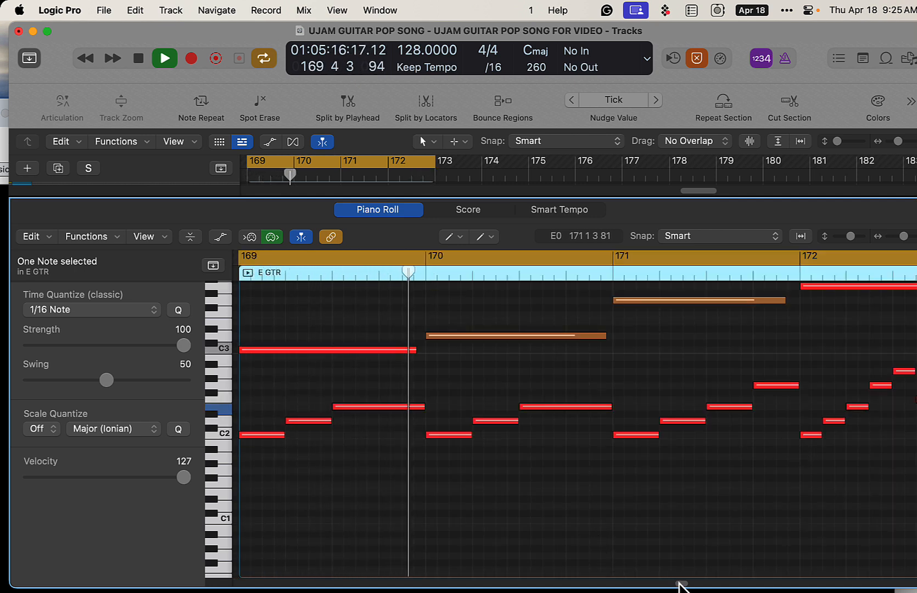
pyautogui.moveTo(678, 585); pyautogui.dragTo(688, 587)
pyautogui.press('t')
pyautogui.press('t')
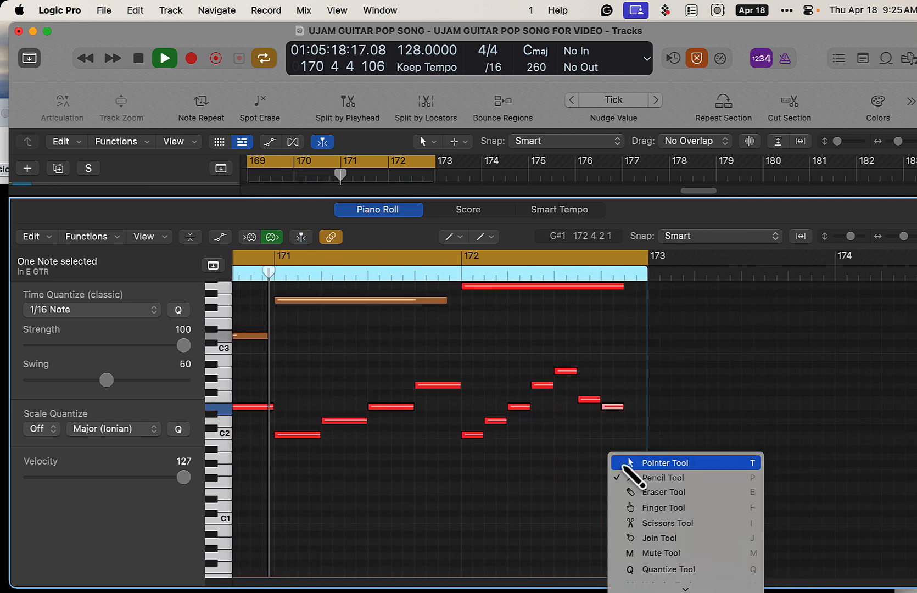
pyautogui.press('space')
pyautogui.press('Delete')
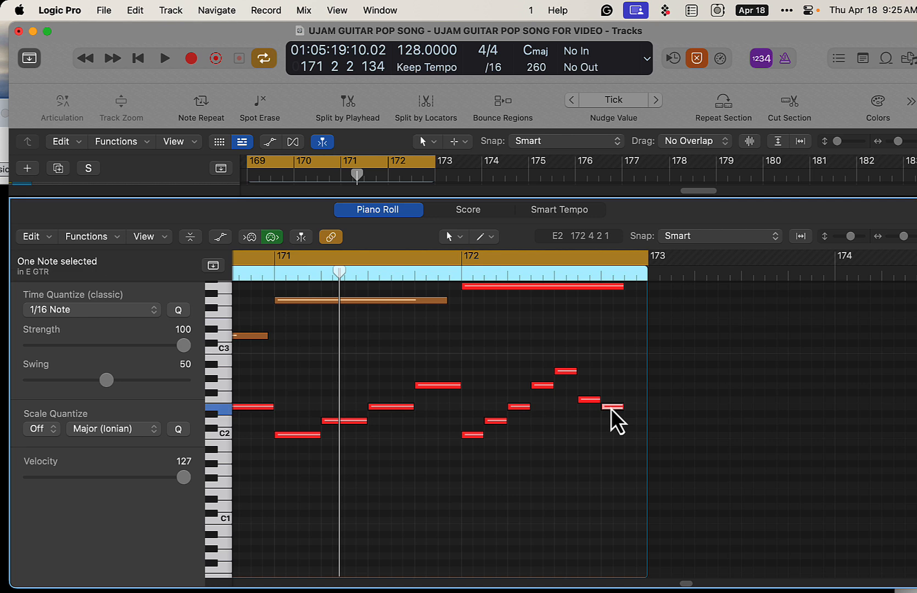
# - Move the F2 key-switch note in bar 172 down to B1 and play back the region
pyautogui.moveTo(586, 403); pyautogui.dragTo(585, 444)
pyautogui.click(217, 377)
pyautogui.press('space')
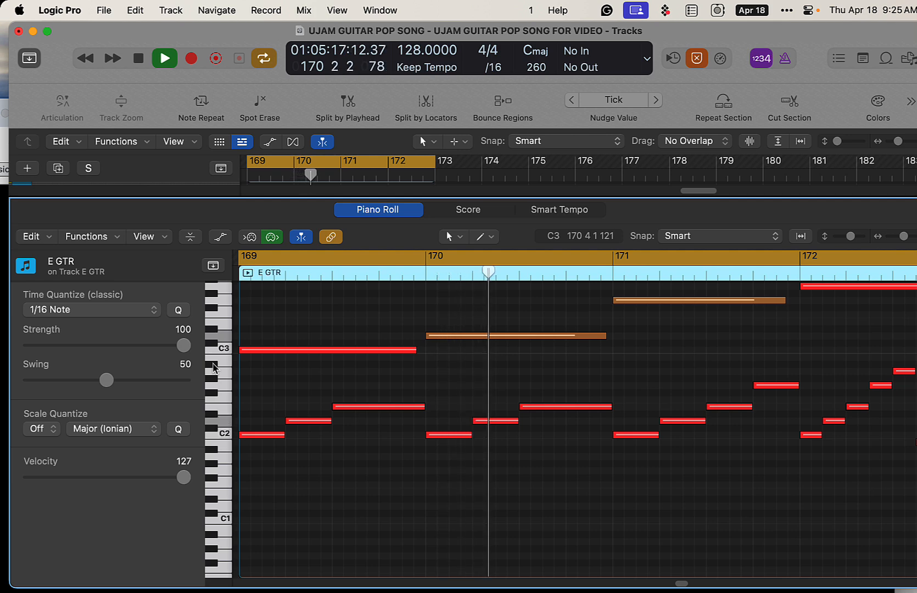
pyautogui.press('space')
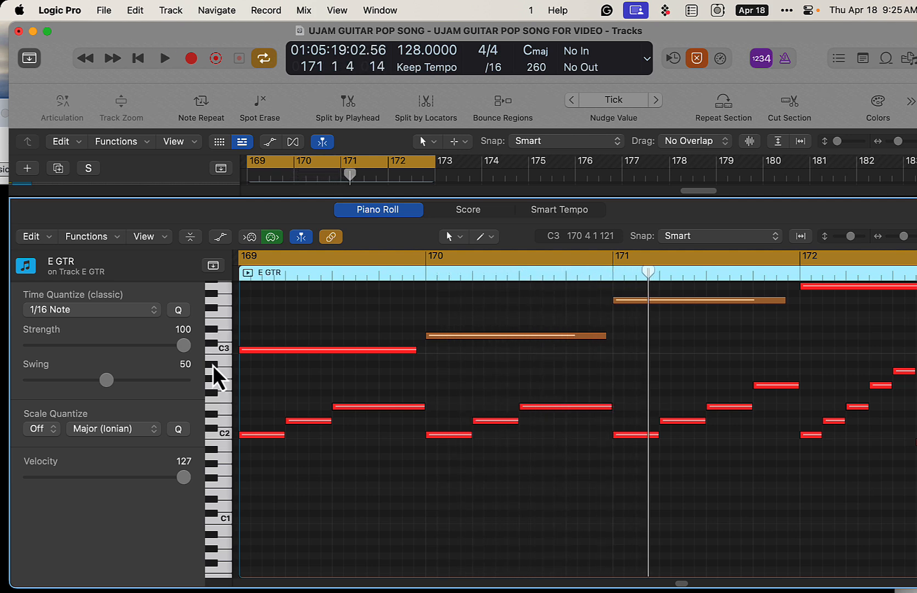
# - Close the Piano Roll, select the BASS track and show the Library and Inspector
pyautogui.press('x')
pyautogui.press('x')
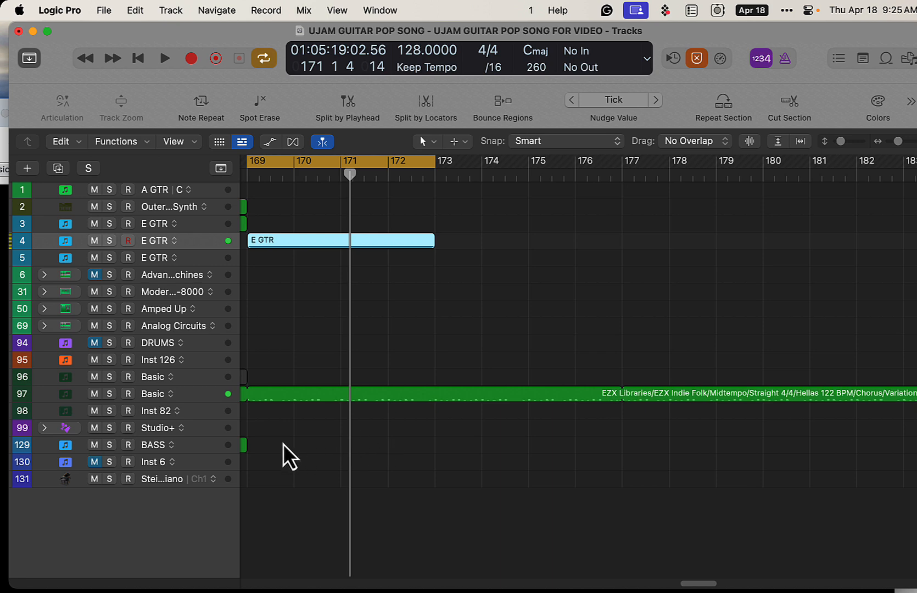
pyautogui.click(179, 449)
pyautogui.press('y')
pyautogui.press('i')
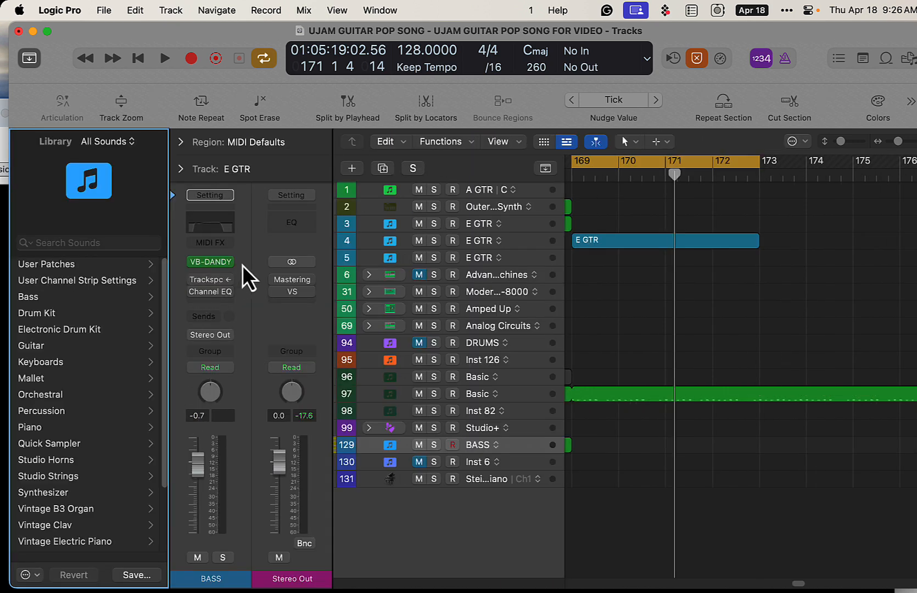
# - Examine the Virtual Bassist Dandy instrument loaded on the BASS track and close its window
pyautogui.click(217, 262)
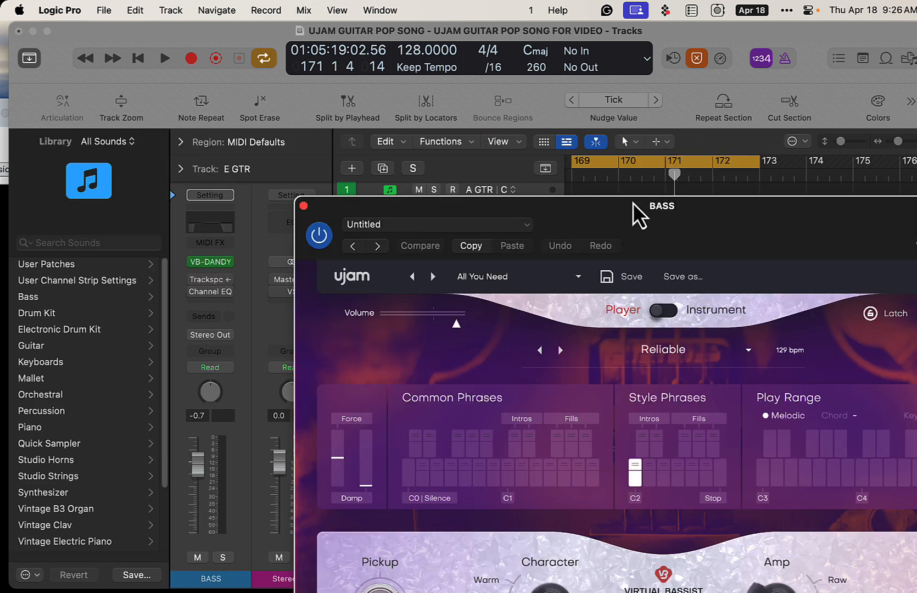
pyautogui.moveTo(701, 213); pyautogui.dragTo(428, 78)
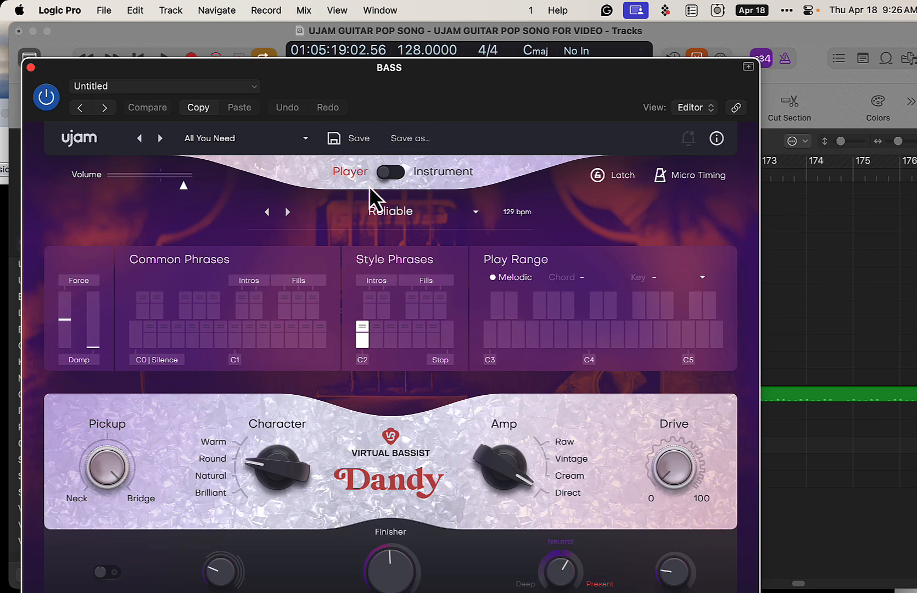
pyautogui.click(31, 67)
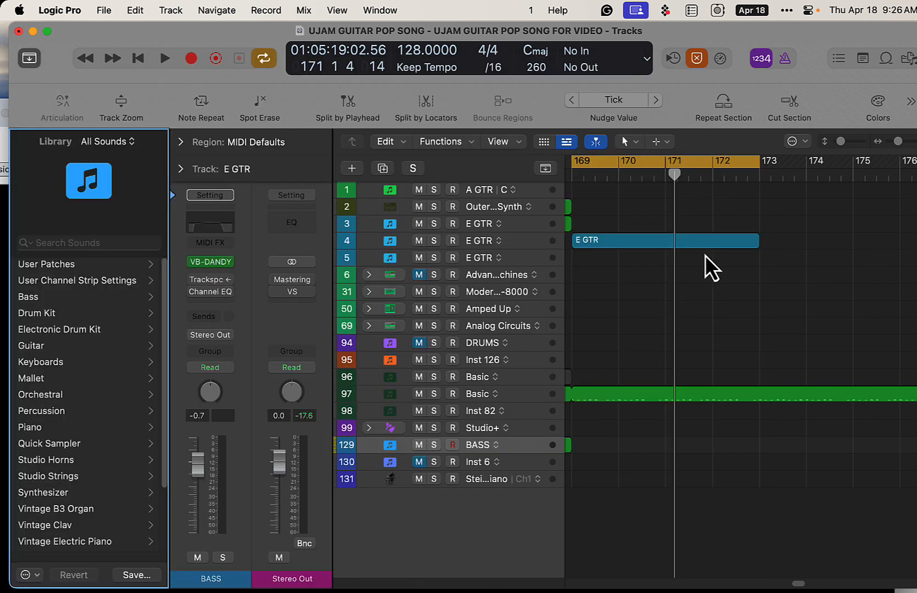
# - Copy the E GTR region at bar 169 onto the BASS track and delete the key-switch notes below C3 from the copy
pyautogui.click(602, 245)
pyautogui.moveTo(602, 246); pyautogui.dragTo(607, 452)
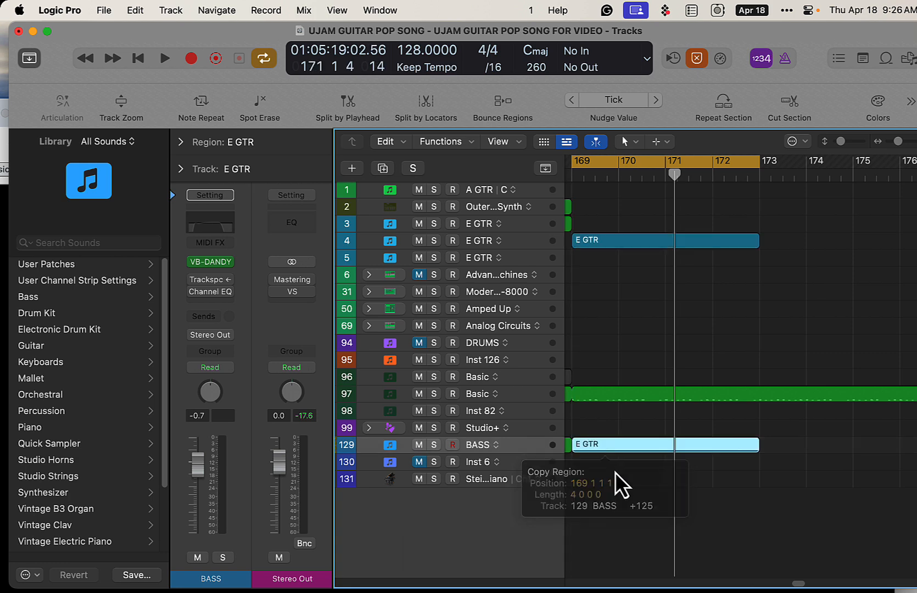
pyautogui.doubleClick(611, 447)
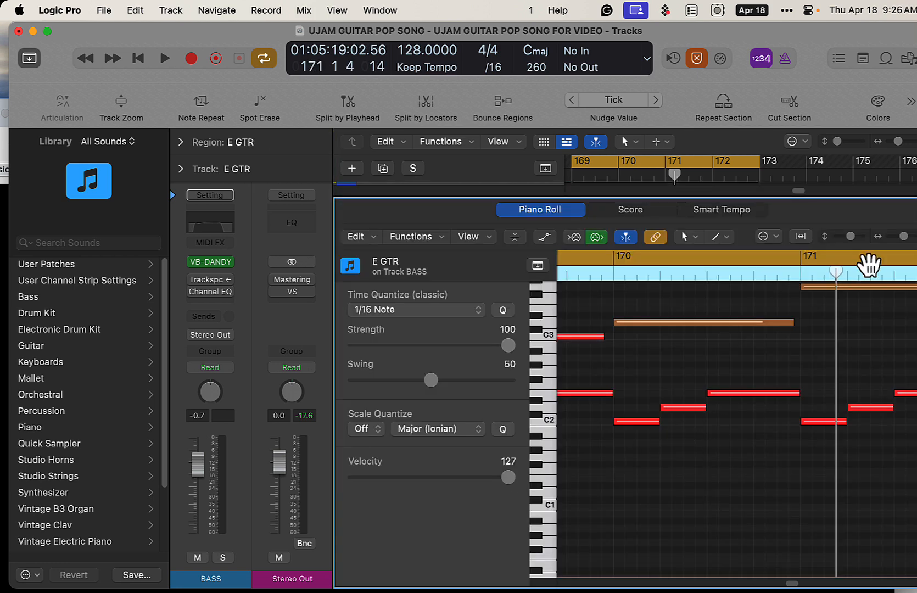
pyautogui.moveTo(903, 239); pyautogui.dragTo(895, 240)
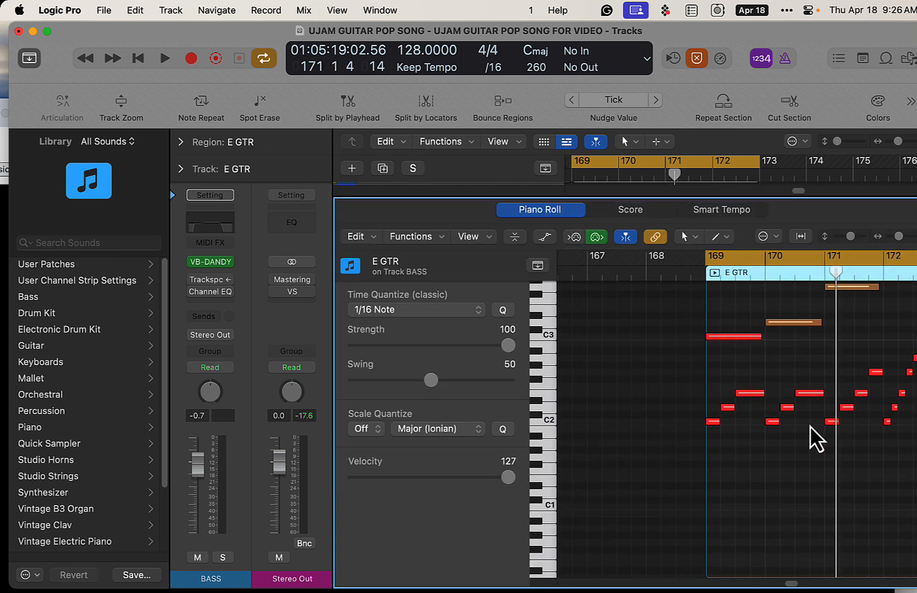
pyautogui.hscroll(-3, 681, 375)
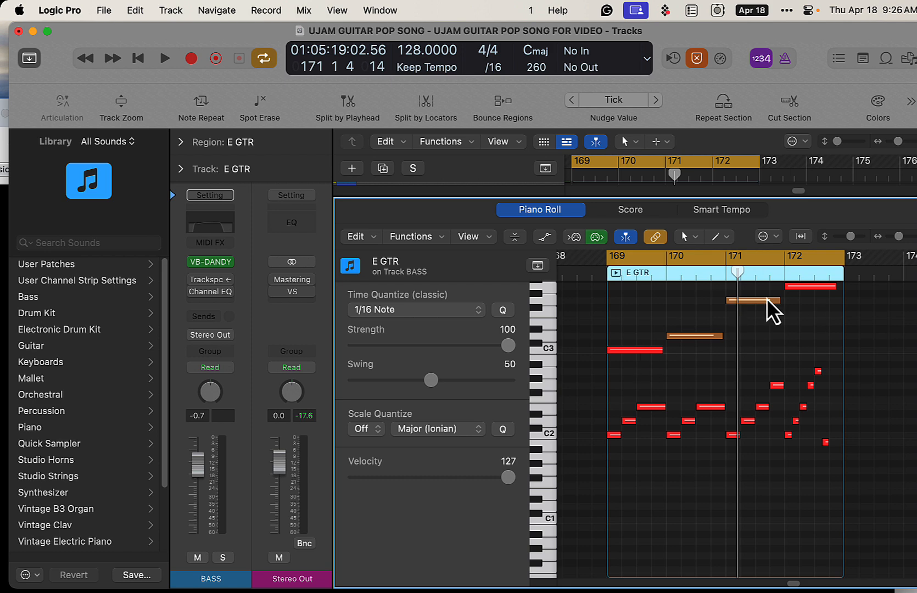
pyautogui.moveTo(878, 368); pyautogui.dragTo(608, 471)
pyautogui.press('Delete')
pyautogui.press('x')
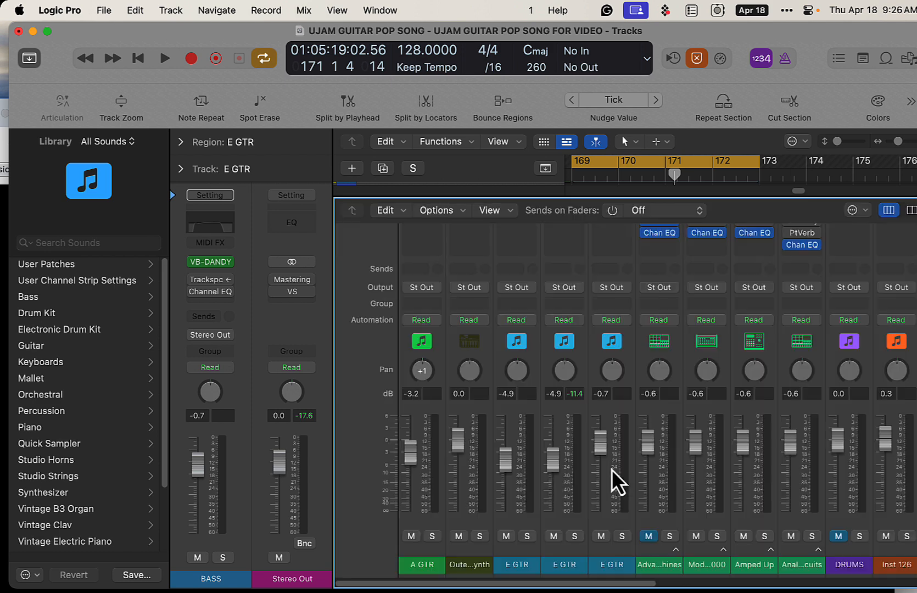
# - Play back the copied part through Virtual Bassist Dandy with the F2 style phrase selected, and close the plug-in and Mixer
pyautogui.click(214, 265)
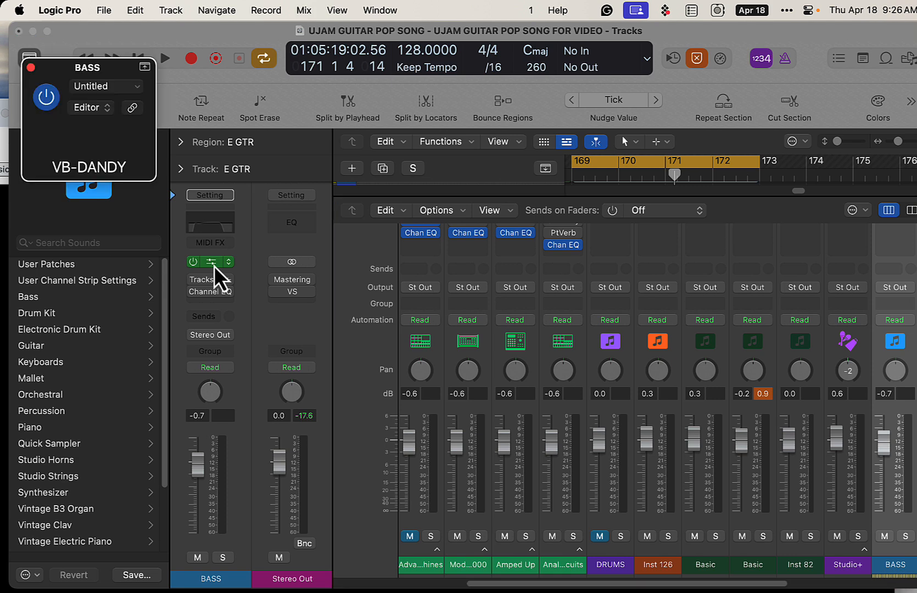
pyautogui.press('space')
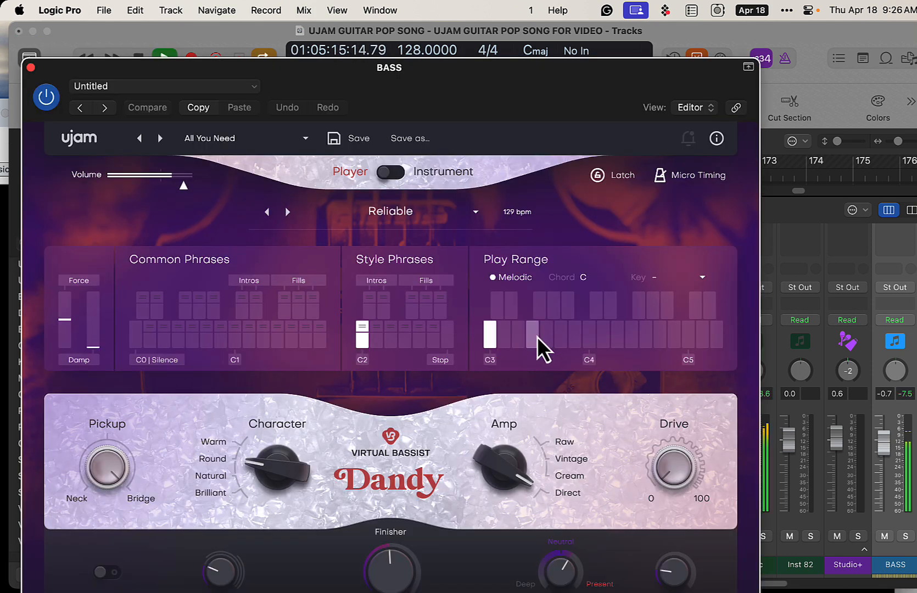
pyautogui.click(404, 347)
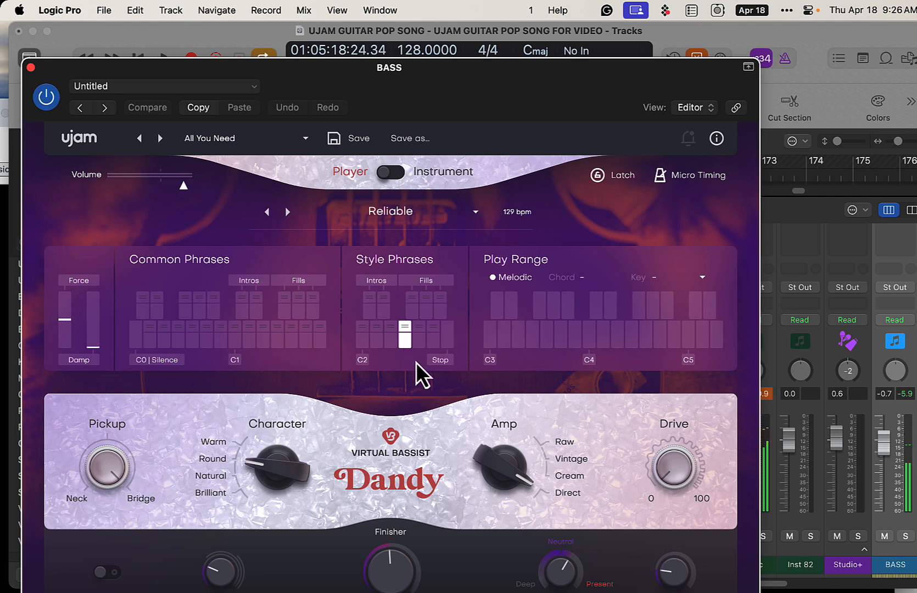
pyautogui.click(31, 67)
pyautogui.press('x')
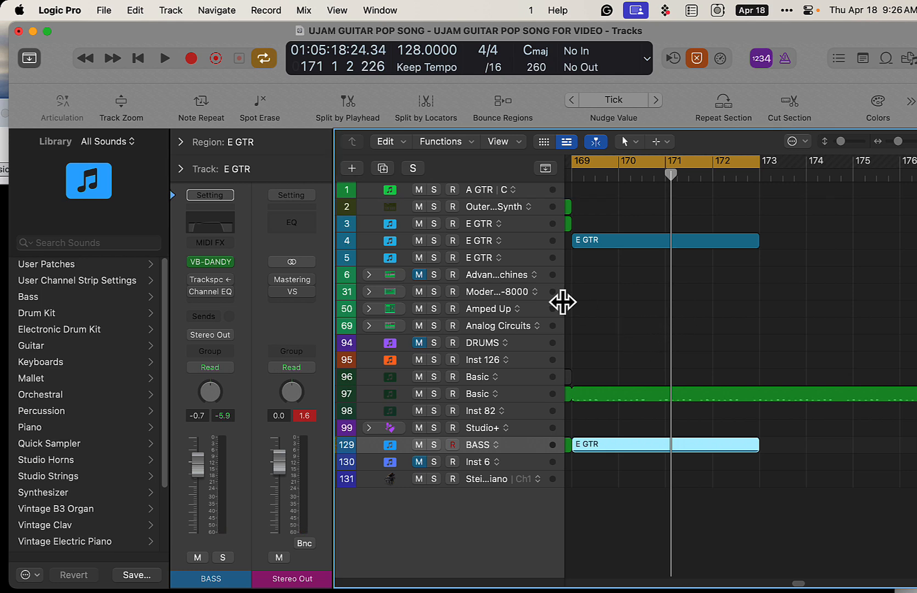
# - Open Virtual Drummer DEEP on the DRUMS track and select the 129 bpm - Reliable style
pyautogui.click(614, 344)
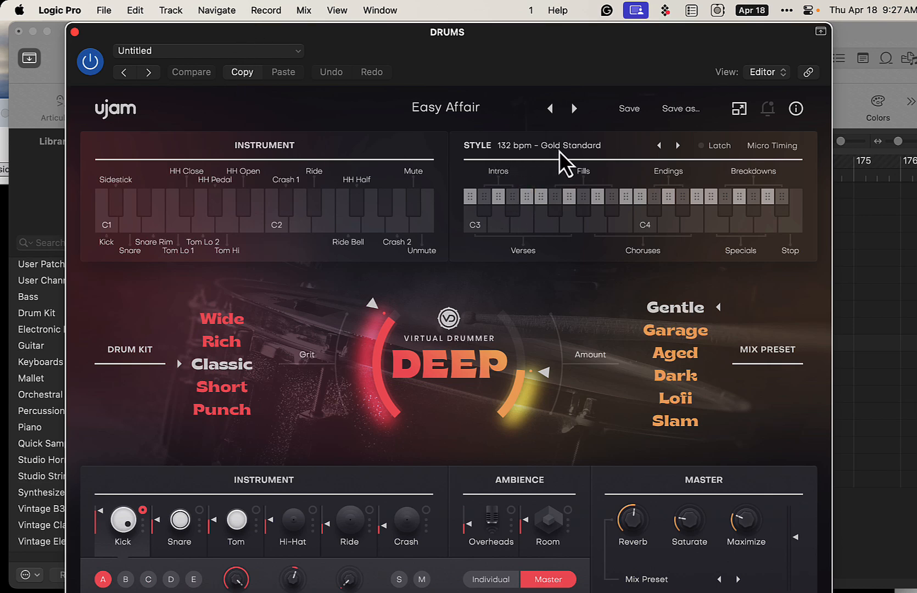
pyautogui.click(593, 150)
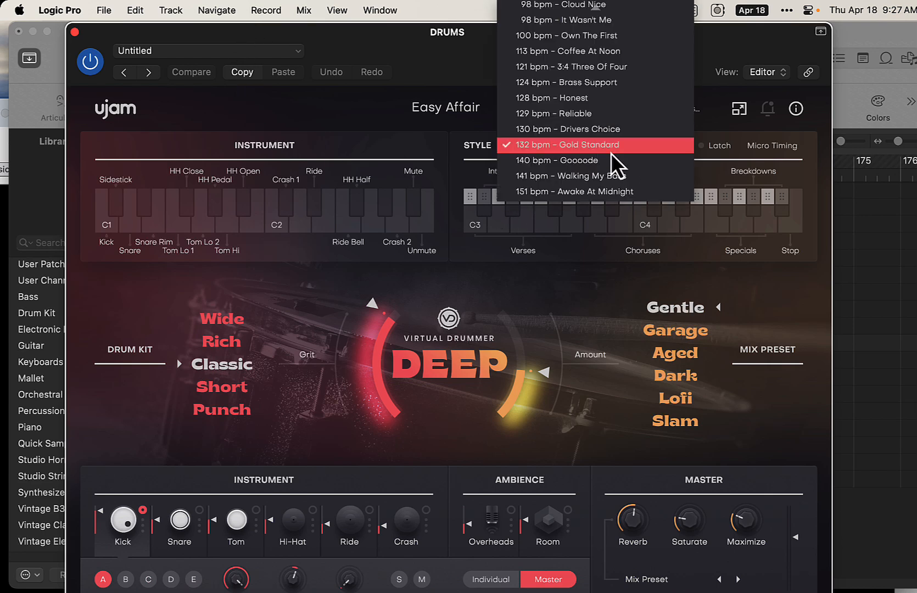
pyautogui.click(729, 49)
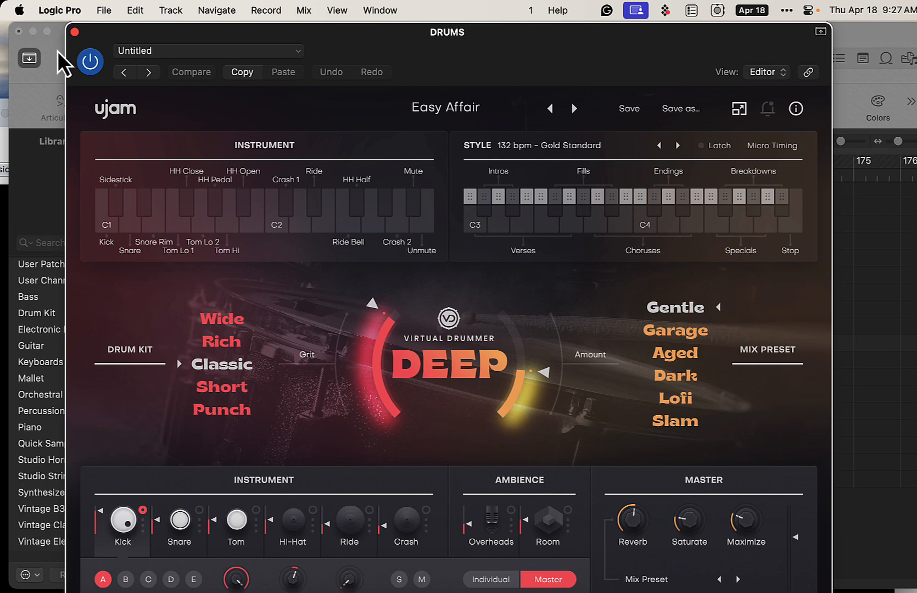
pyautogui.click(74, 32)
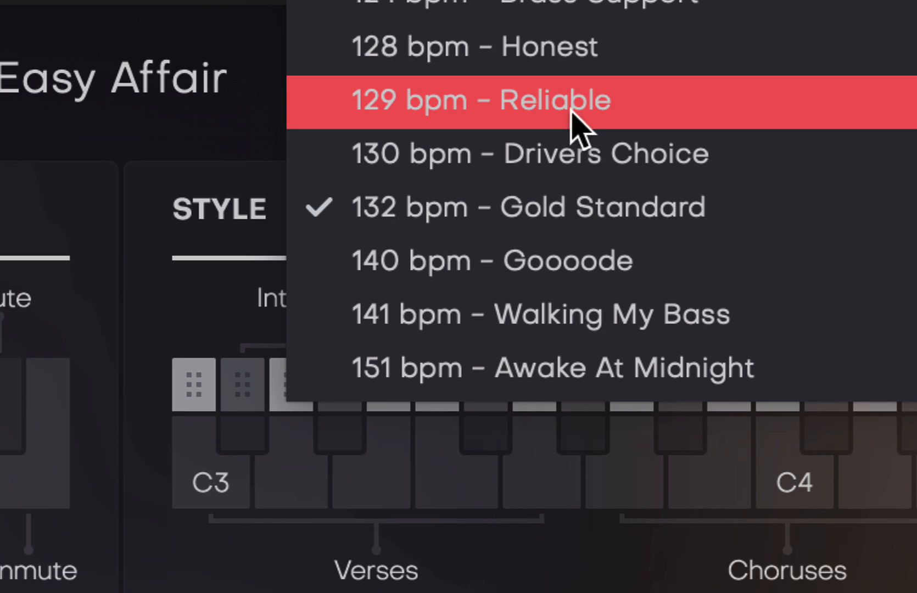
pyautogui.click(555, 109)
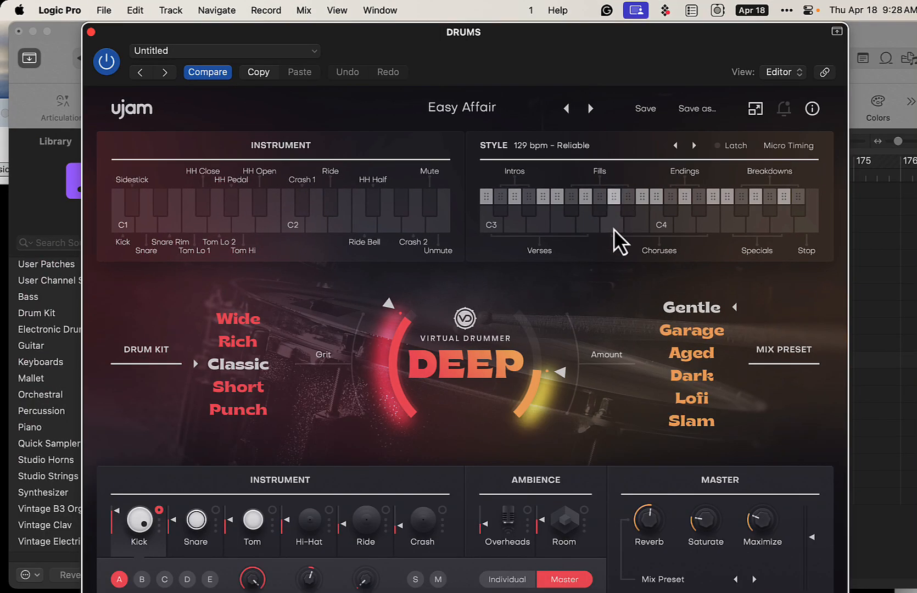
# - Turn on Latch for the drum style and audition the A3 and B3 chorus phrases and the G3 verse phrase
pyautogui.click(719, 146)
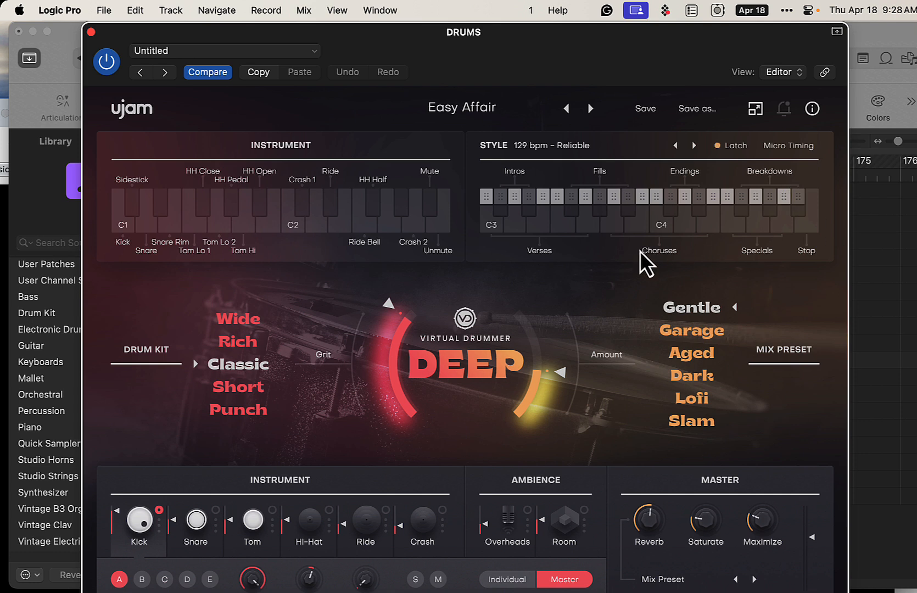
pyautogui.click(614, 230)
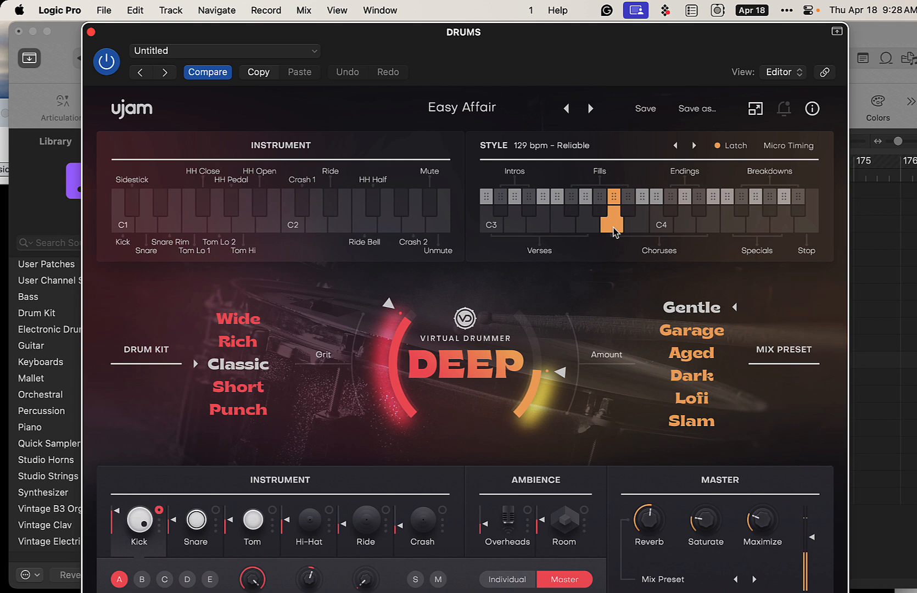
pyautogui.click(634, 233)
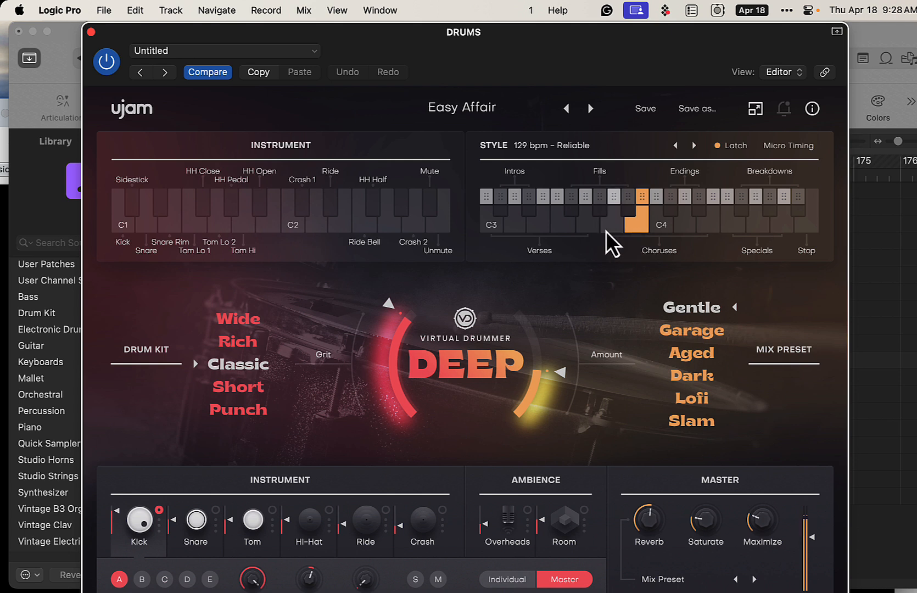
pyautogui.click(588, 231)
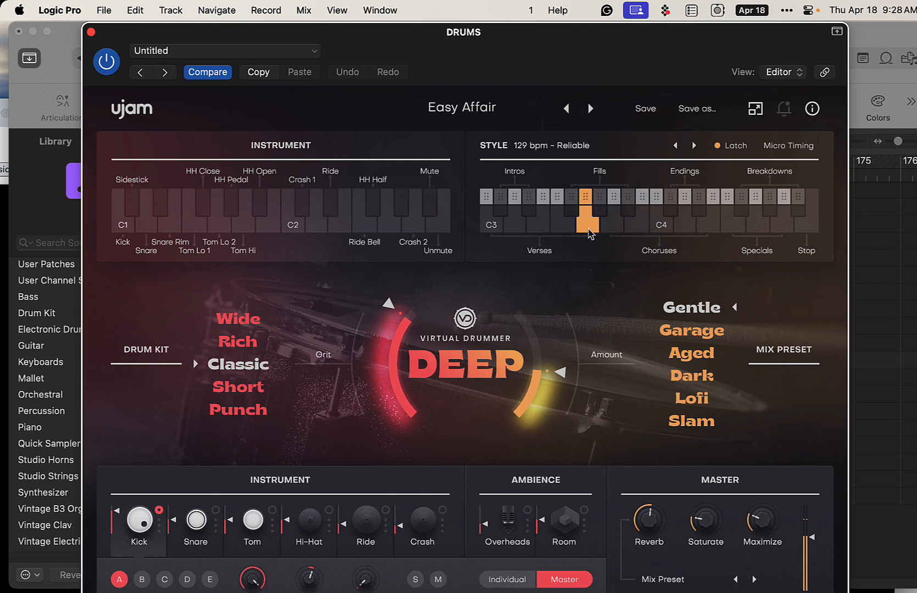
# - Export the drum phrase as a MIDI region at bar 169 on the DRUMS track and play it back with guitar and bass
pyautogui.moveTo(589, 234); pyautogui.dragTo(600, 401)
pyautogui.click(91, 31)
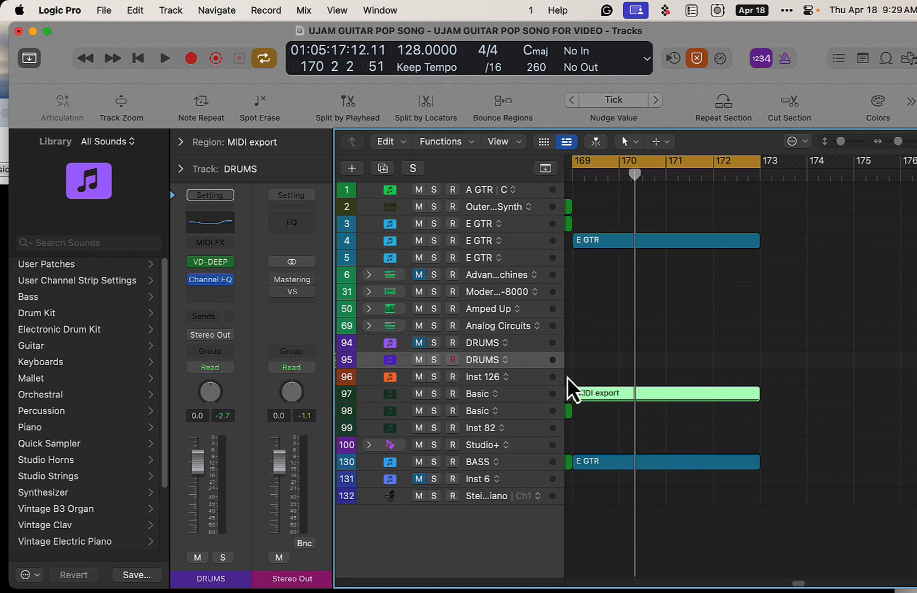
pyautogui.press('space')
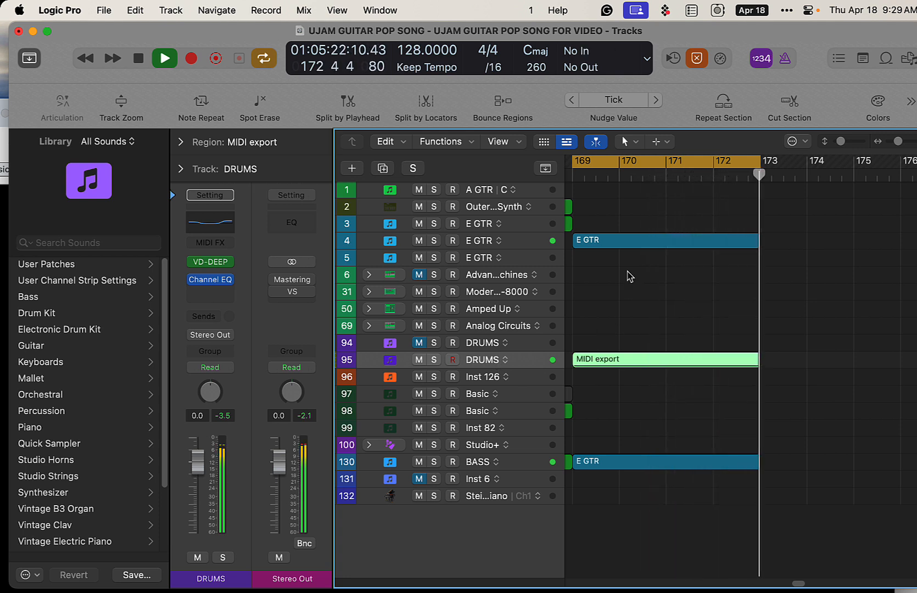
pyautogui.press('space')
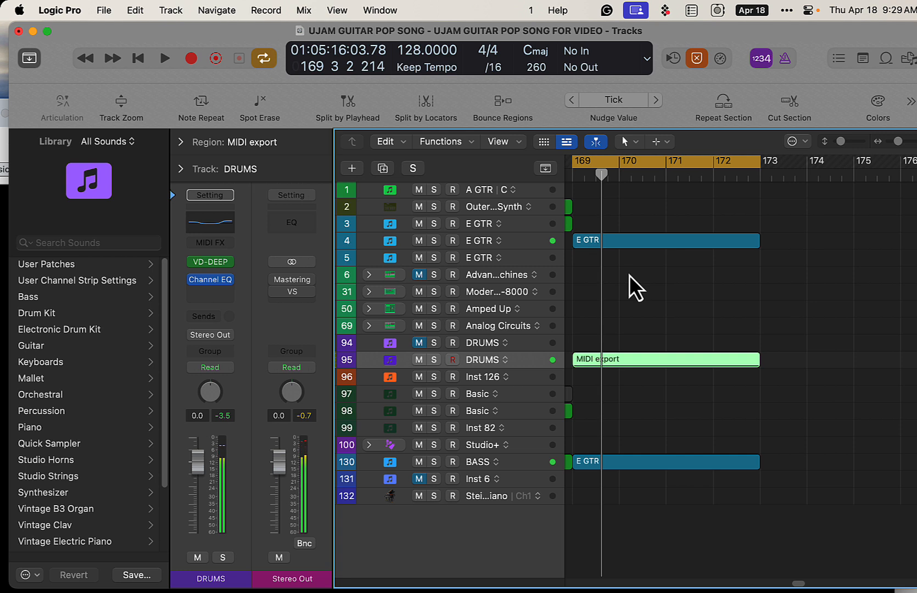
# - Copy the E GTR region at bar 169 onto the A GTR track, solo that track and start playback
pyautogui.click(607, 241)
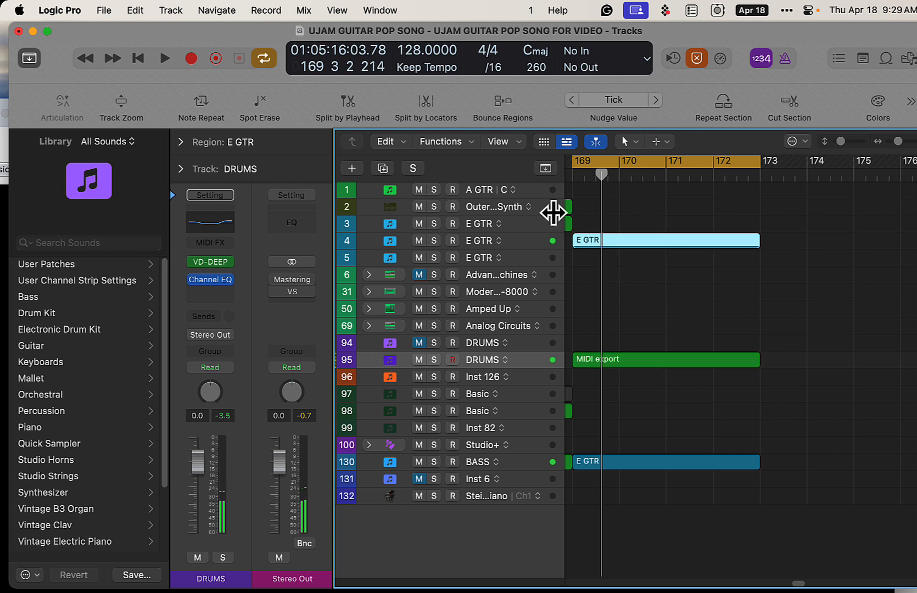
pyautogui.moveTo(613, 237); pyautogui.dragTo(614, 199)
pyautogui.click(434, 189)
pyautogui.press('space')
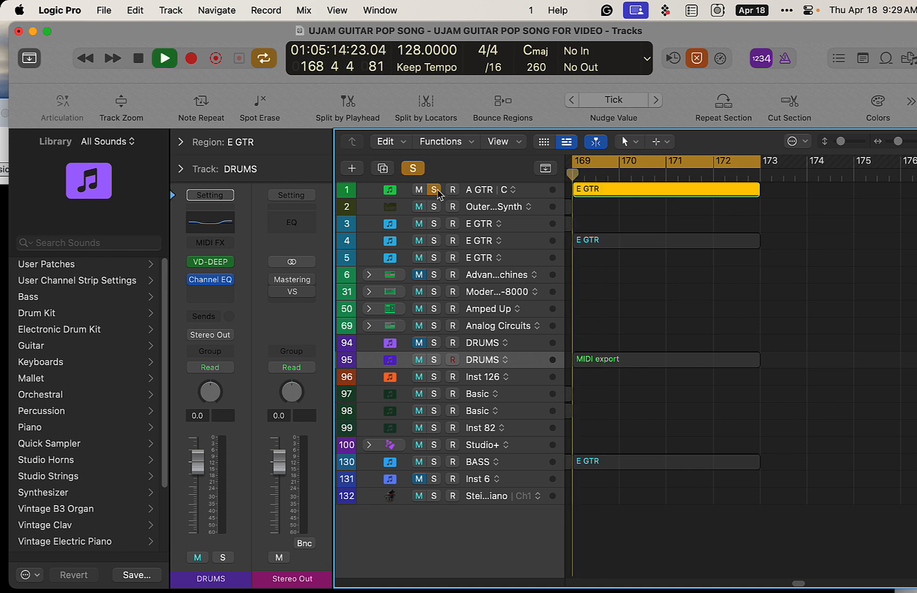
# - Open VG-AMBER2 on the A GTR track and audition the presets from Bass Banjo through Bow Wackowow
pyautogui.click(470, 192)
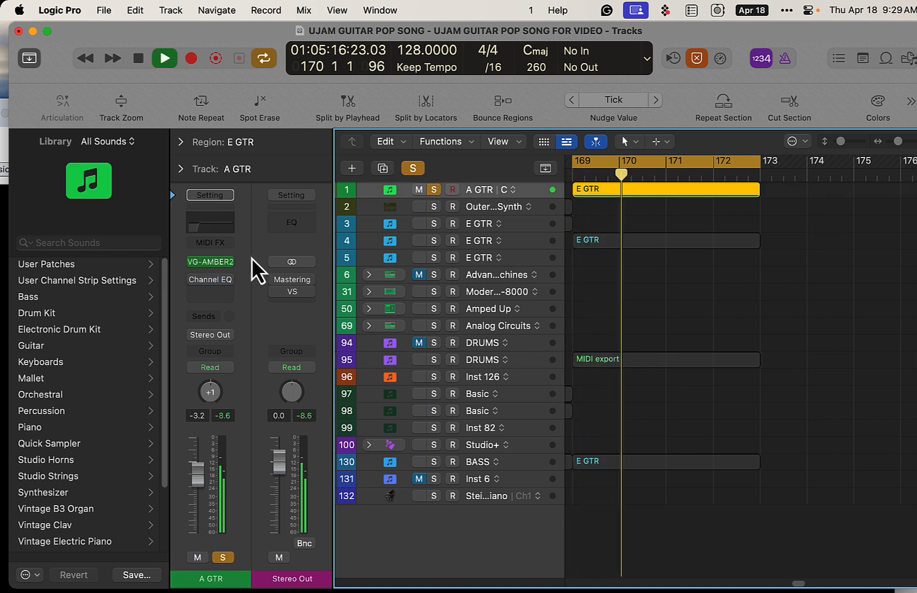
pyautogui.click(215, 263)
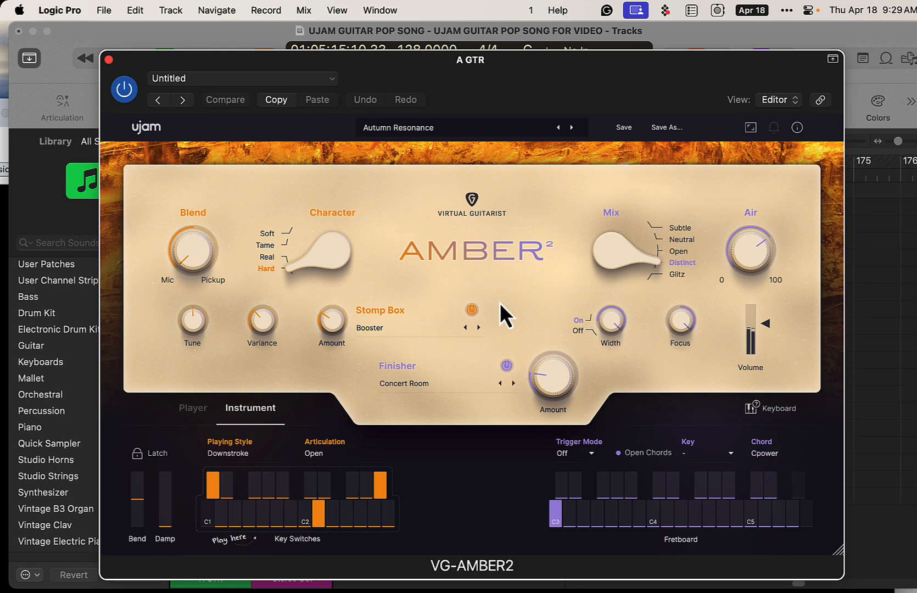
pyautogui.click(573, 131)
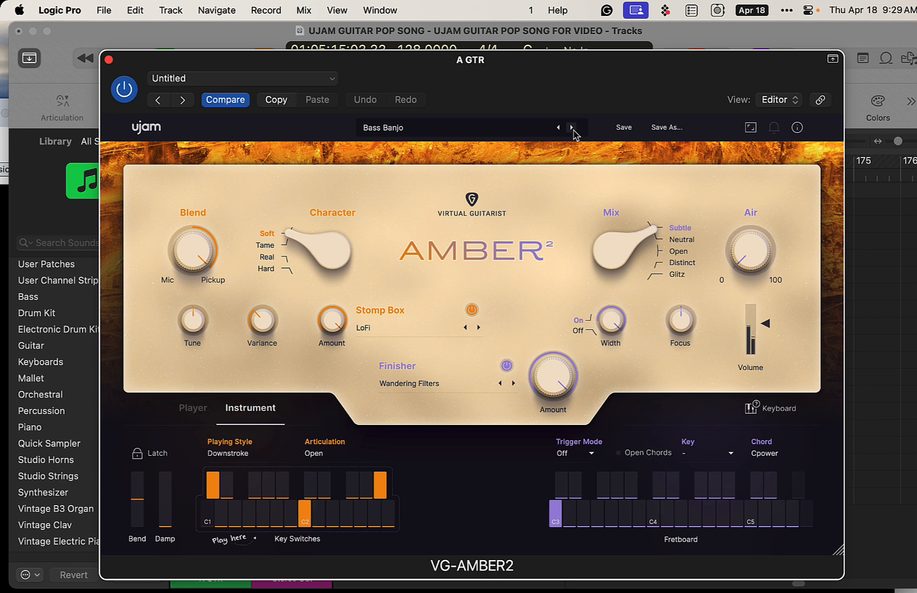
pyautogui.click(572, 128)
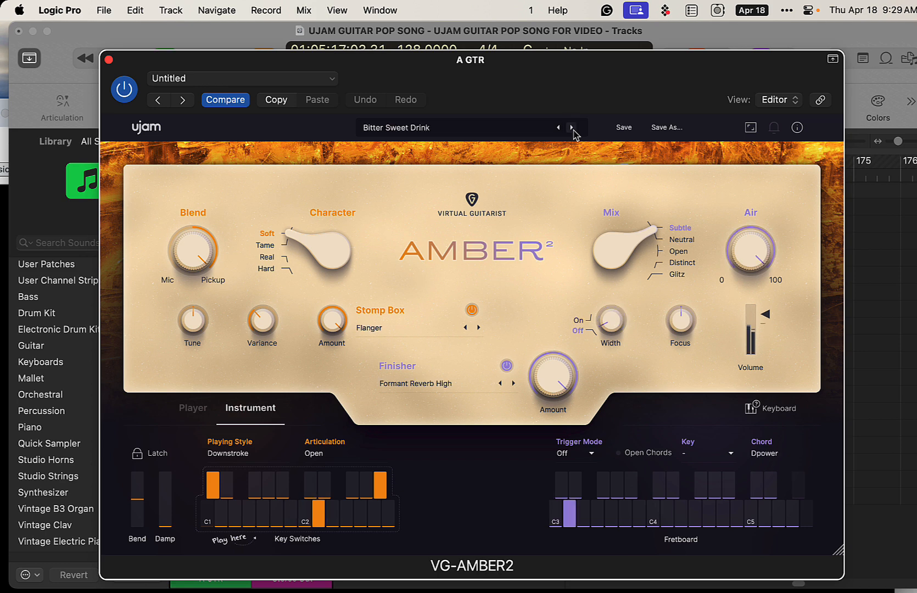
pyautogui.click(572, 128)
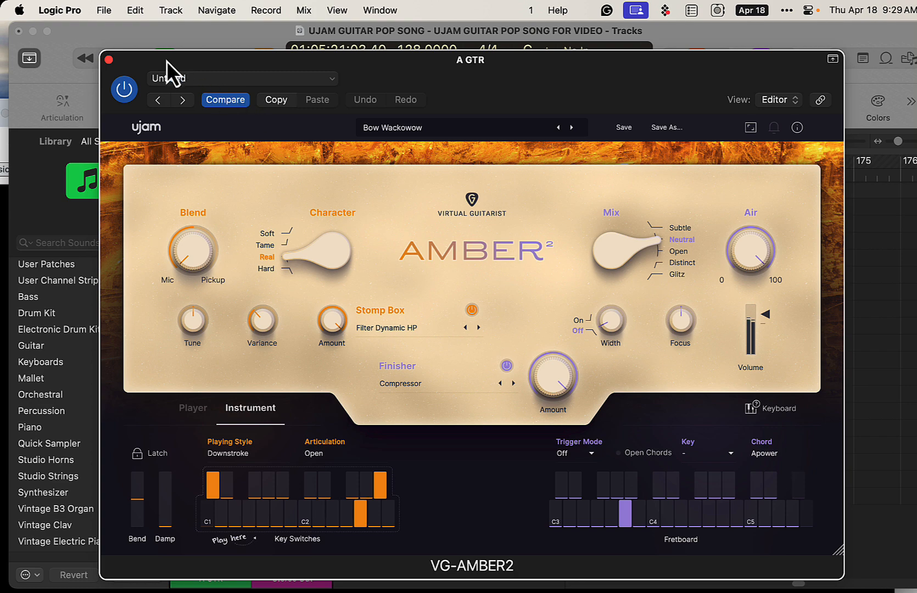
# - Turn off the Finisher and Stomp Box of the Bow Wackowow preset and move the plug-in window off the track list
pyautogui.moveTo(166, 62); pyautogui.dragTo(173, 30)
pyautogui.click(516, 341)
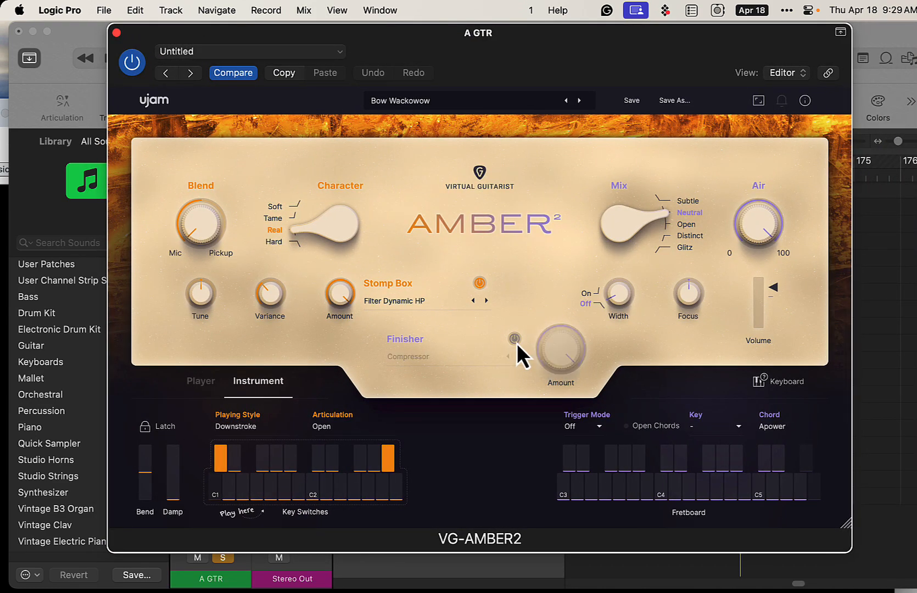
pyautogui.click(480, 285)
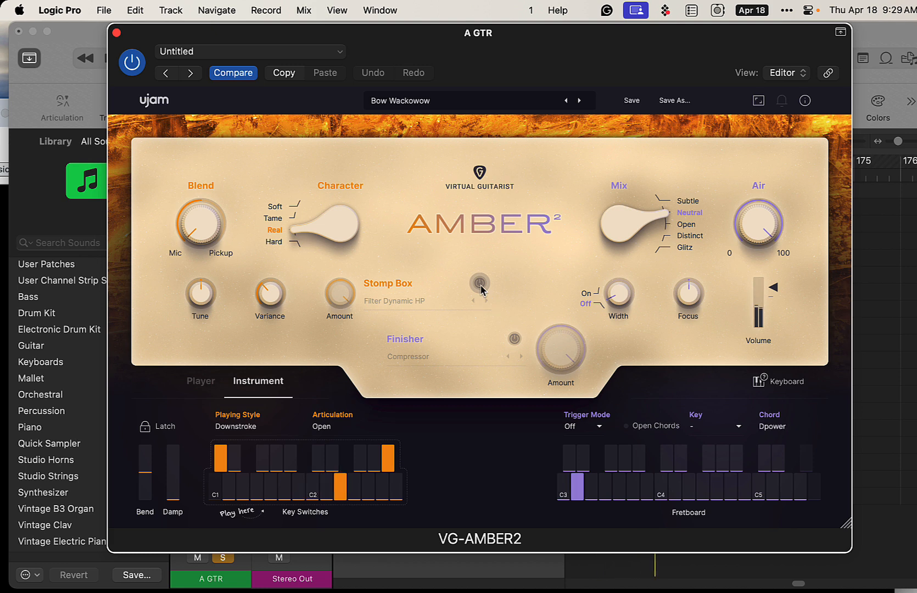
pyautogui.moveTo(148, 41); pyautogui.dragTo(797, 249)
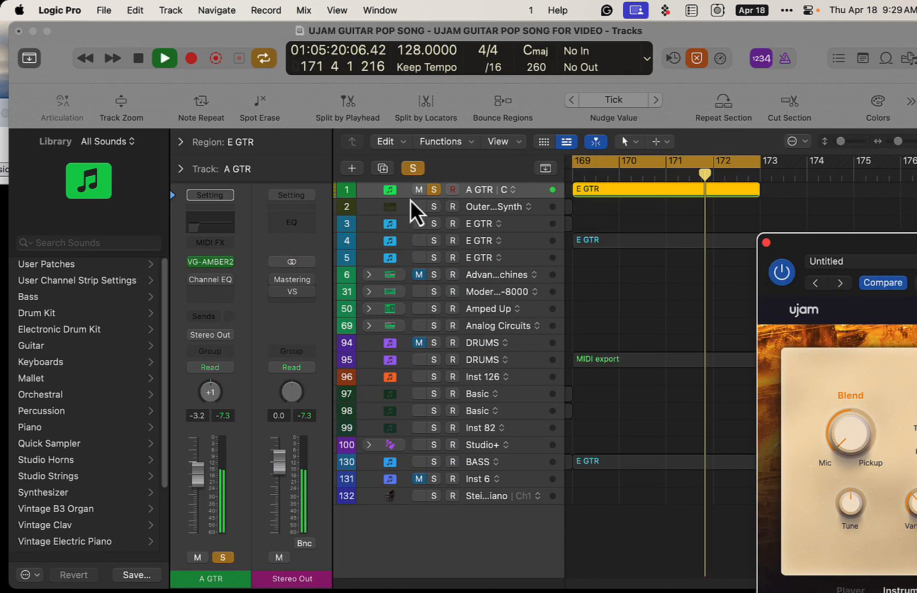
# - Clear the solo, audition the VG-AMBER2 presets from Cedar Serenade through Evergreen in the full mix, and mute the A GTR track
pyautogui.click(413, 170)
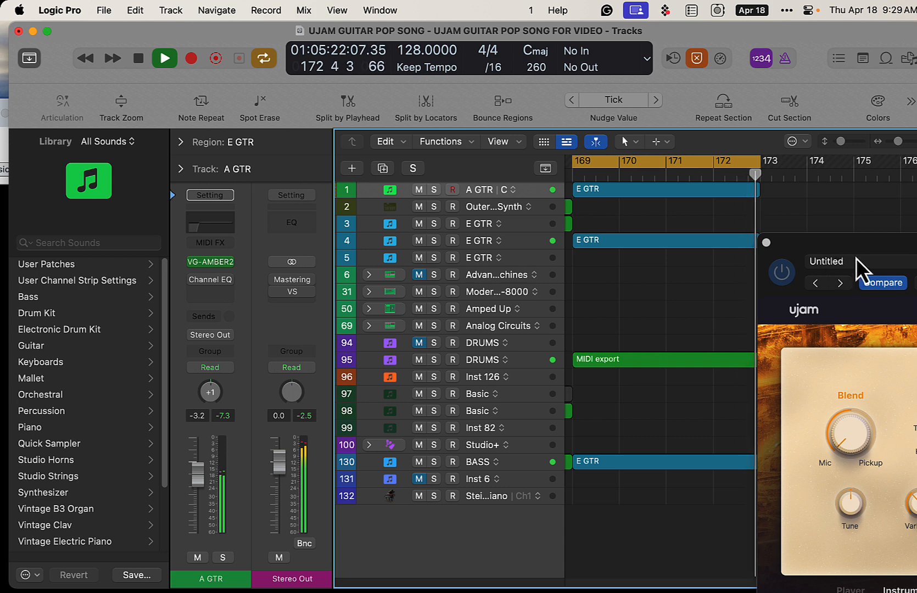
pyautogui.moveTo(866, 242); pyautogui.dragTo(233, 48)
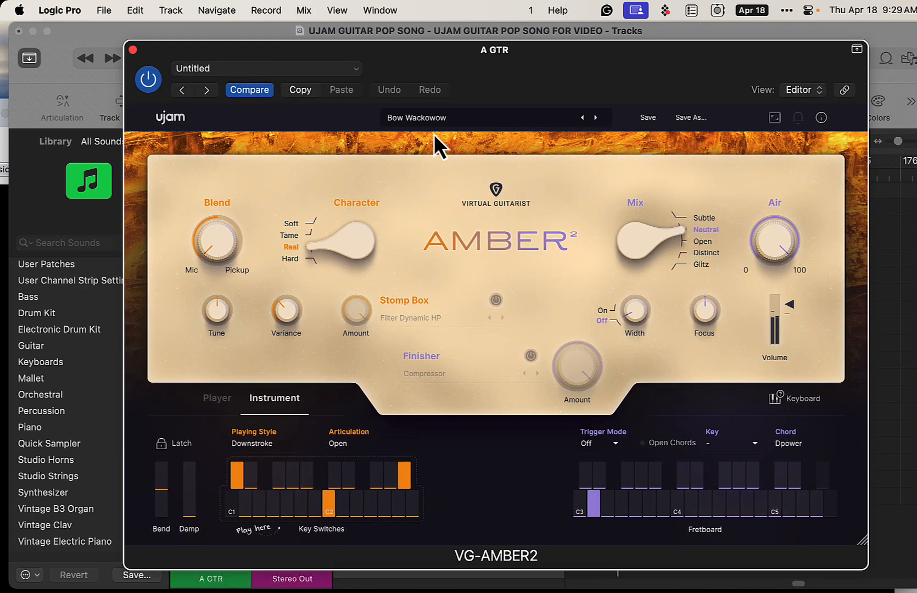
pyautogui.click(595, 118)
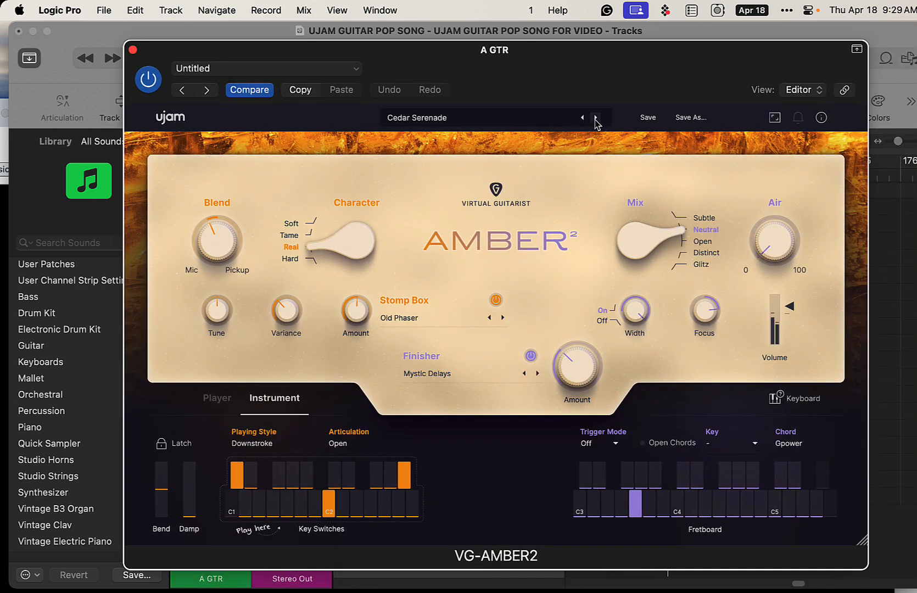
pyautogui.click(595, 119)
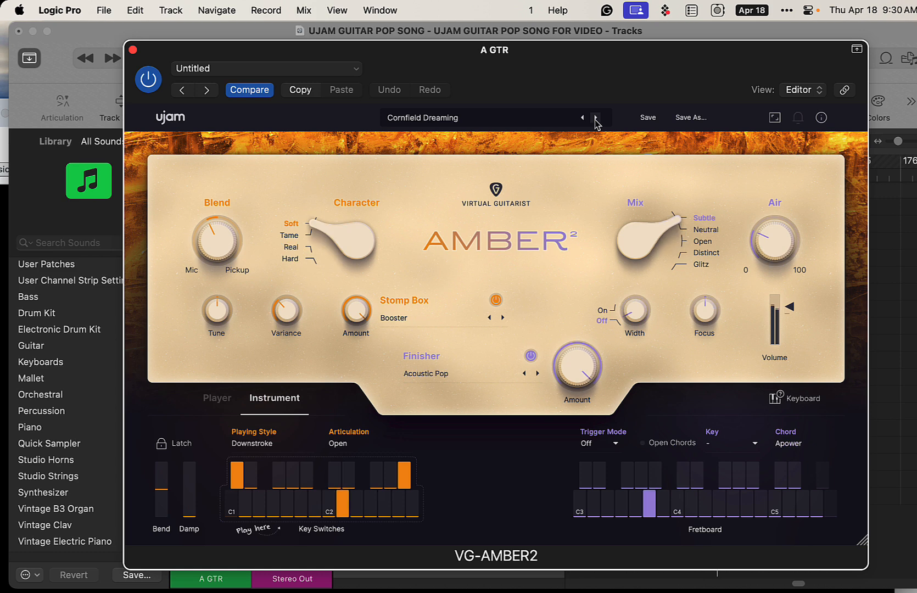
pyautogui.click(595, 118)
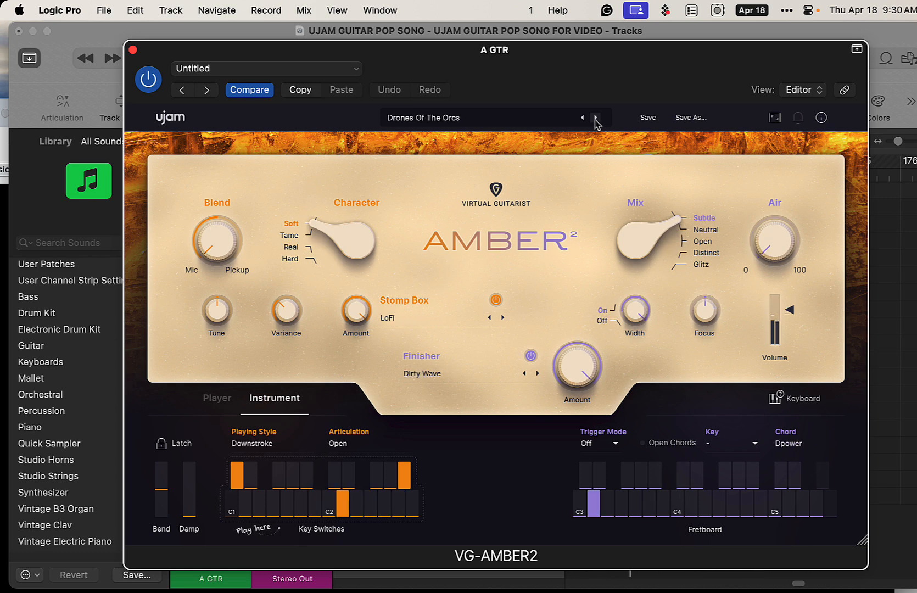
pyautogui.click(596, 118)
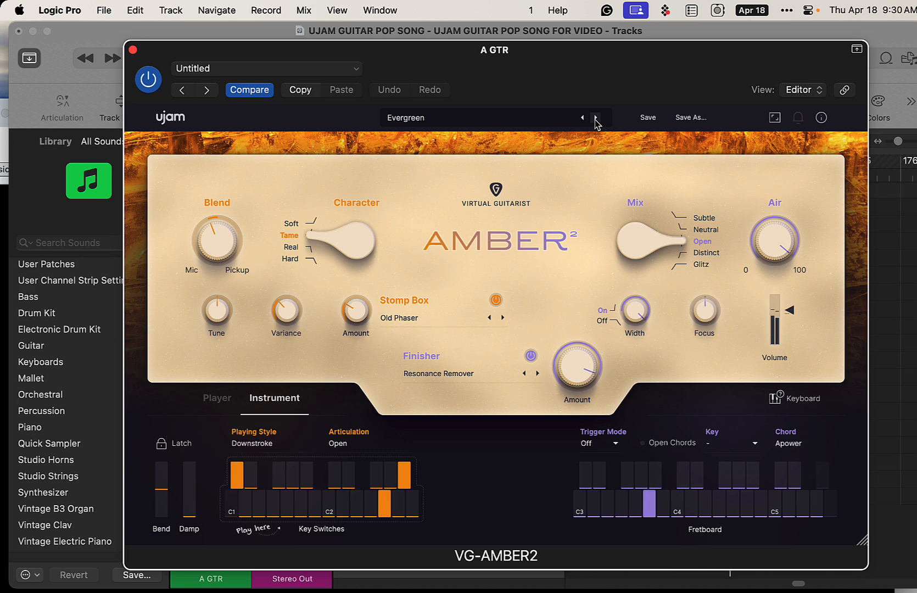
pyautogui.click(595, 118)
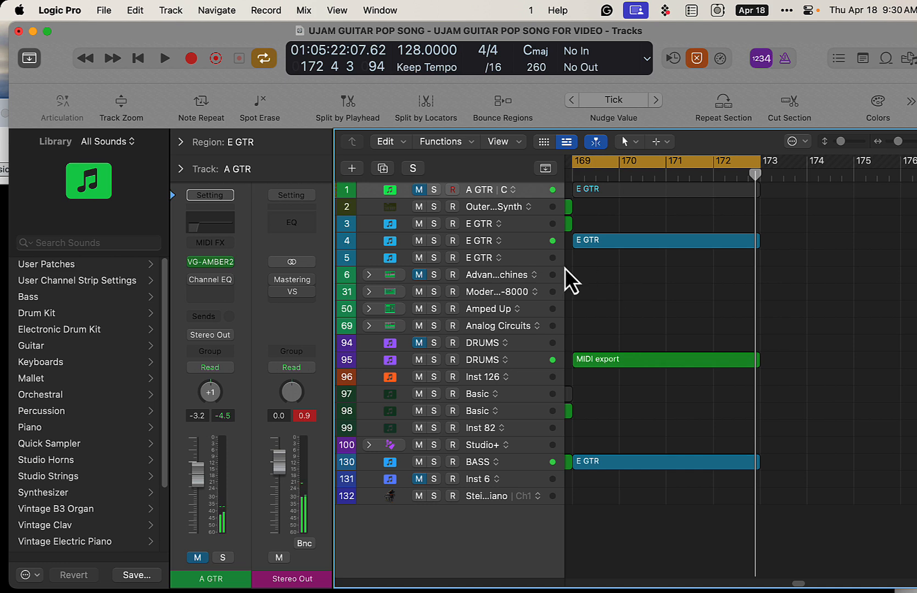
# - Select the E GTR track that holds the bar 169 region and open that region in the Piano Roll
pyautogui.rightClick(494, 239)
pyautogui.click(488, 243)
pyautogui.click(483, 238)
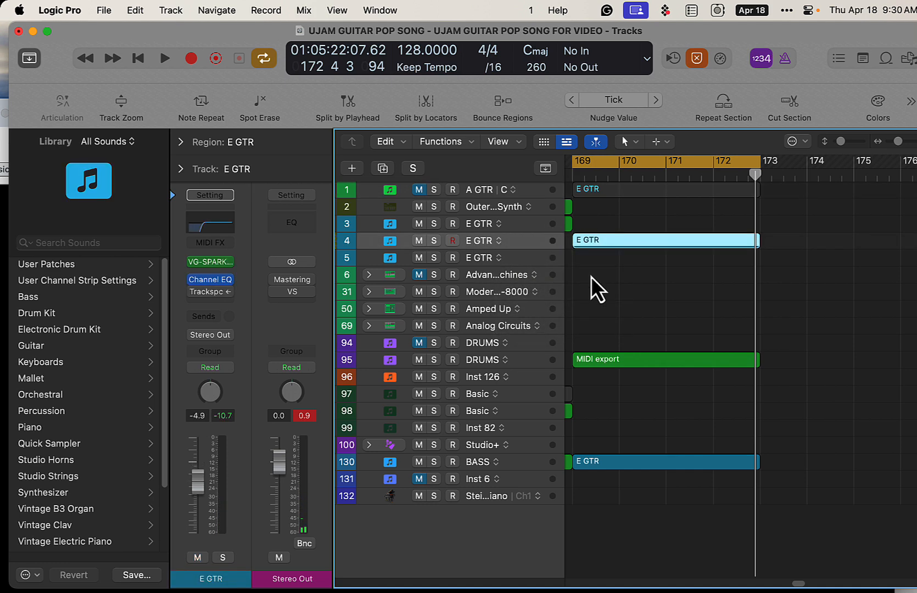
pyautogui.click(615, 280)
pyautogui.doubleClick(617, 244)
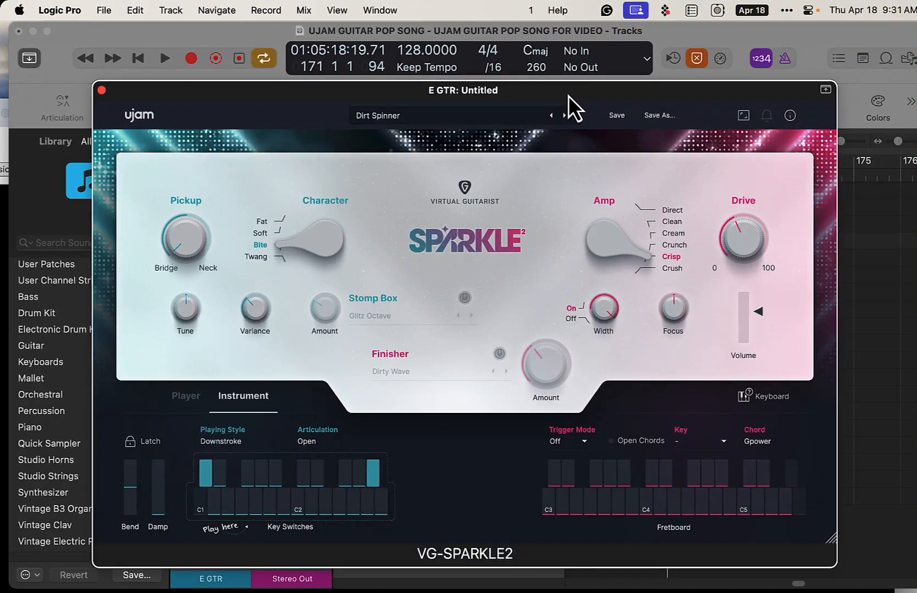
# - Play back the E GTR part while watching VG-SPARKLE2, and examine the key-switch and chord notes in the Piano Roll
pyautogui.moveTo(569, 96); pyautogui.dragTo(562, 90)
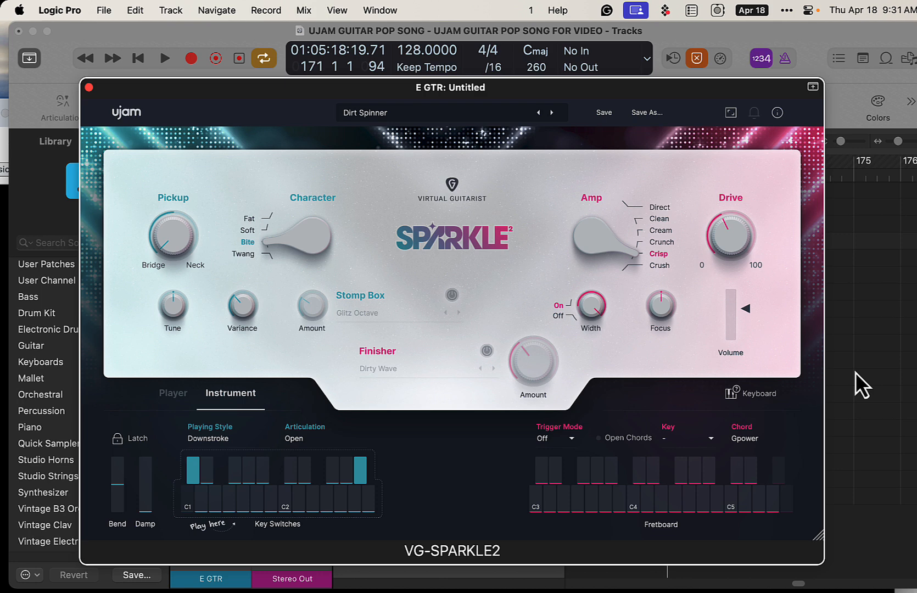
pyautogui.press('space')
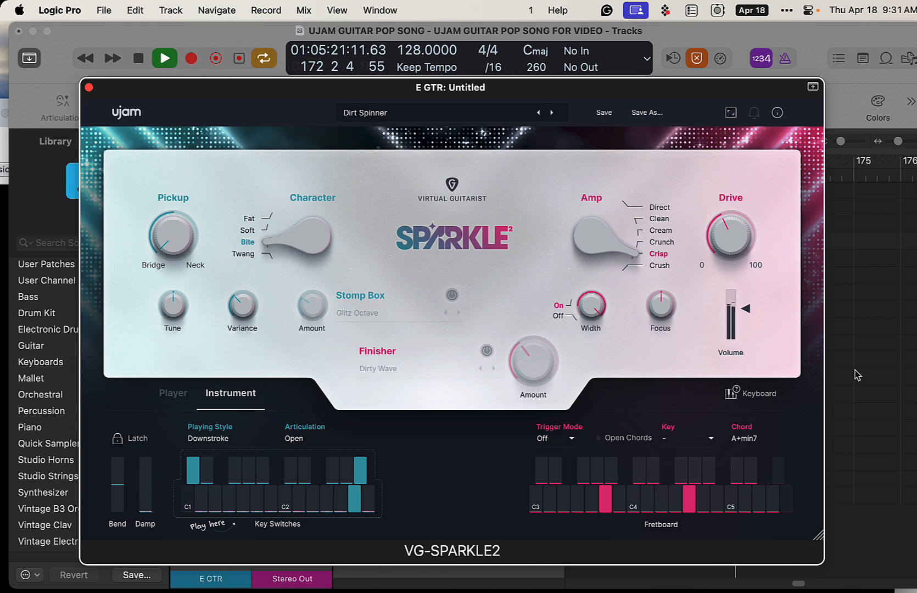
pyautogui.press('space')
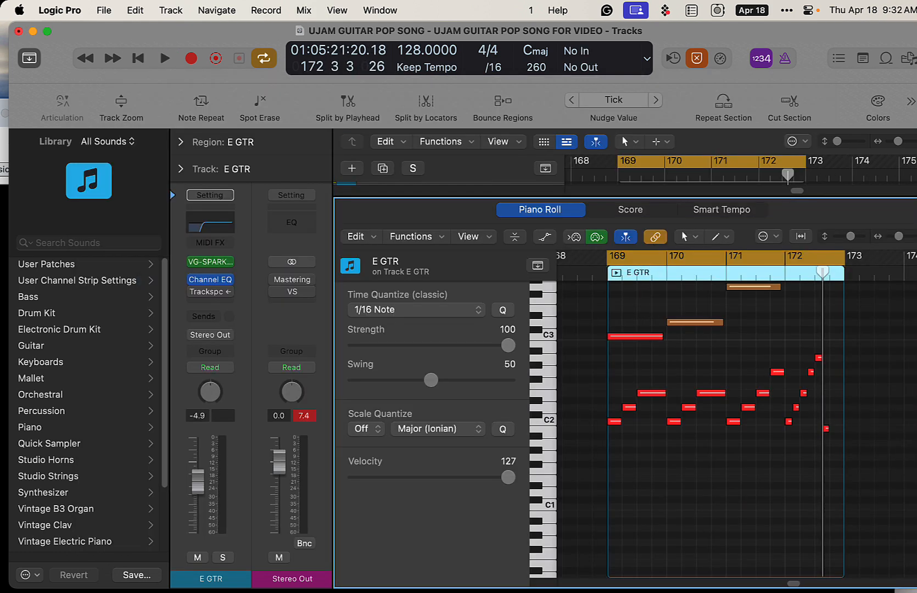
pyautogui.scroll(5, 906, 467)
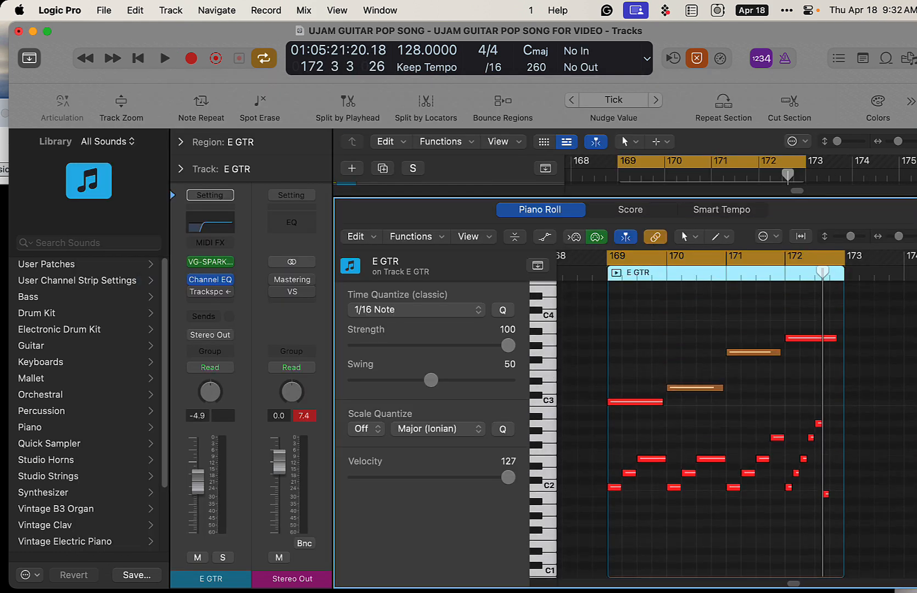
# - Draw an F3 note over the second half of bar 170 and an E4 note over the second half of bar 172
pyautogui.press('t')
pyautogui.click(905, 457)
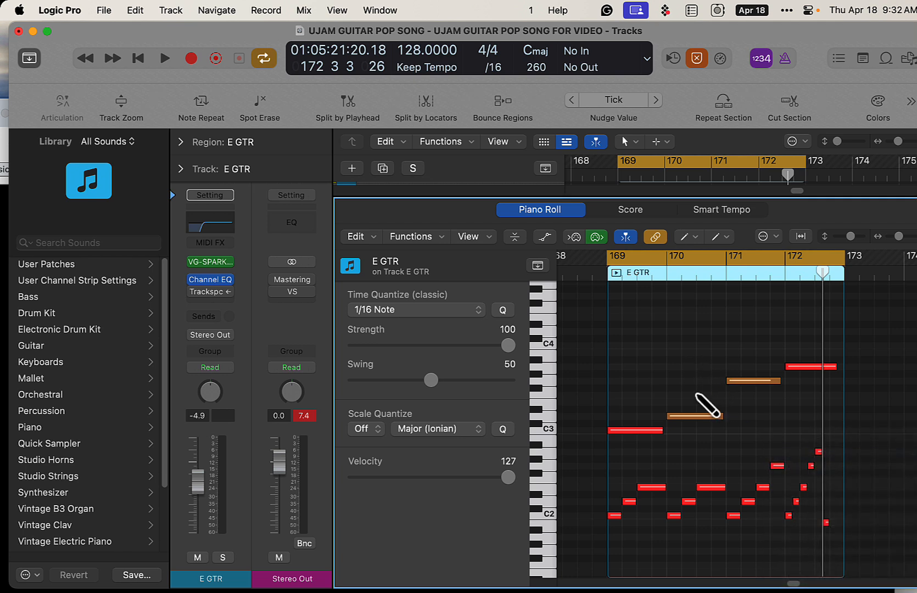
pyautogui.click(698, 394)
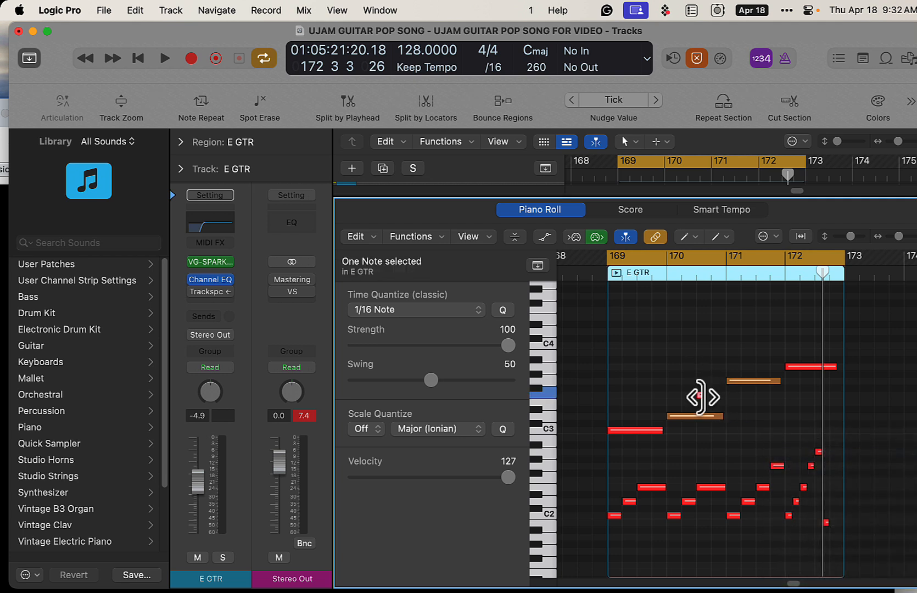
pyautogui.moveTo(700, 396); pyautogui.dragTo(725, 395)
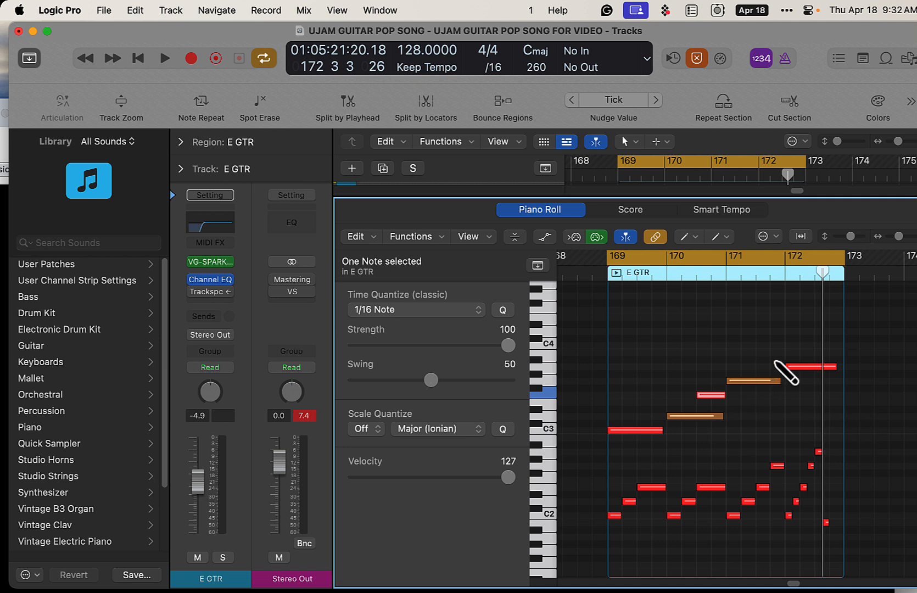
pyautogui.click(807, 317)
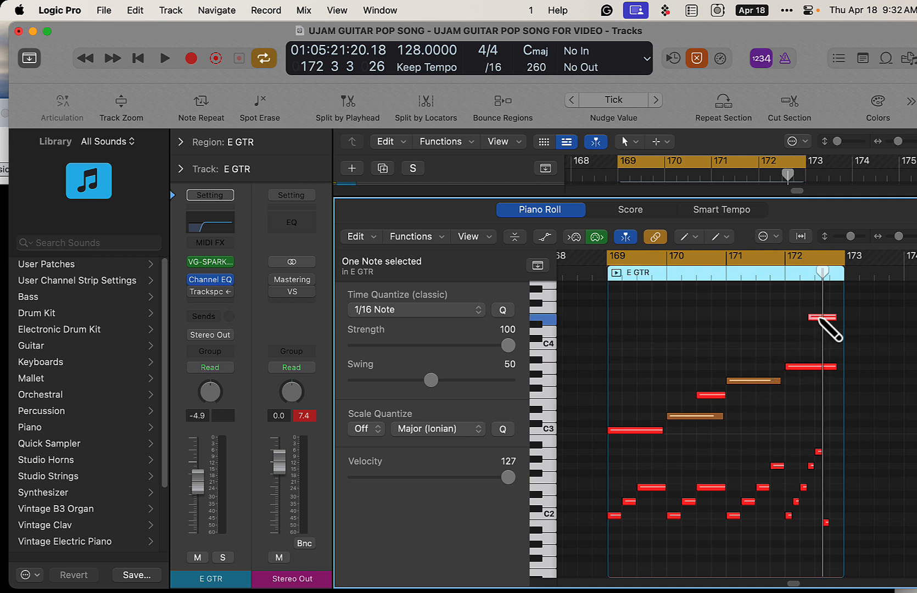
pyautogui.moveTo(836, 318); pyautogui.dragTo(817, 317)
pyautogui.press('space')
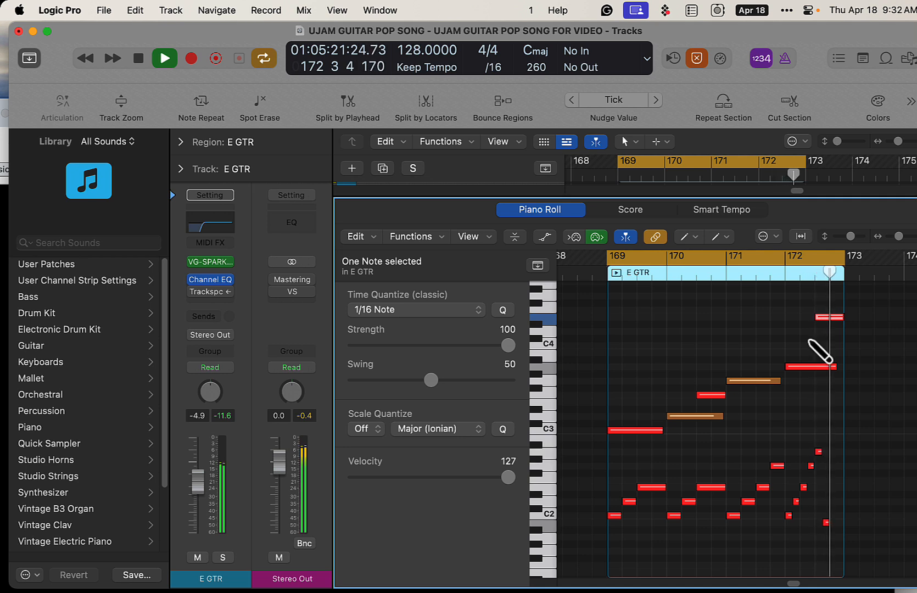
# - Add a half-bar B3 note in bar 171, move it to the start of that bar and raise it to C4
pyautogui.click(757, 352)
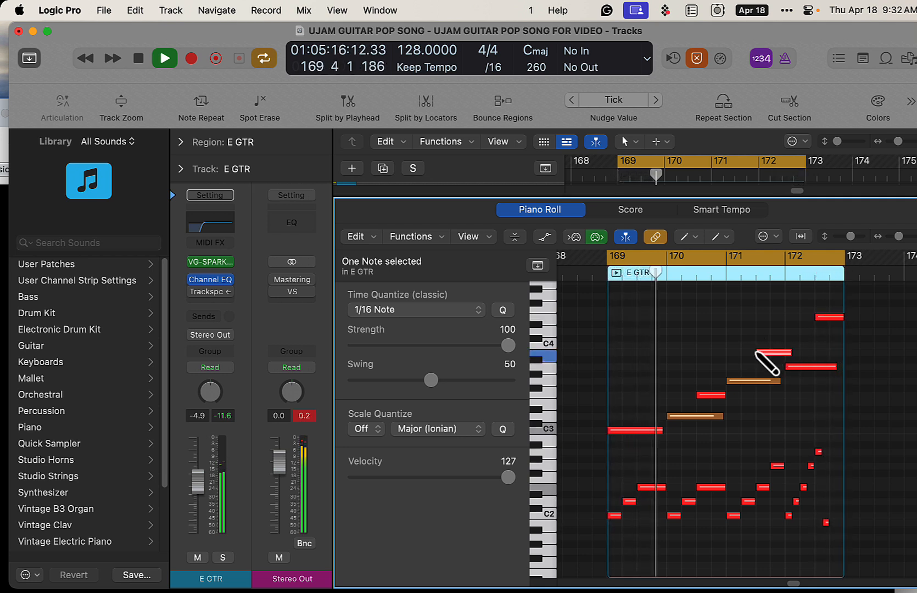
pyautogui.moveTo(791, 352); pyautogui.dragTo(785, 352)
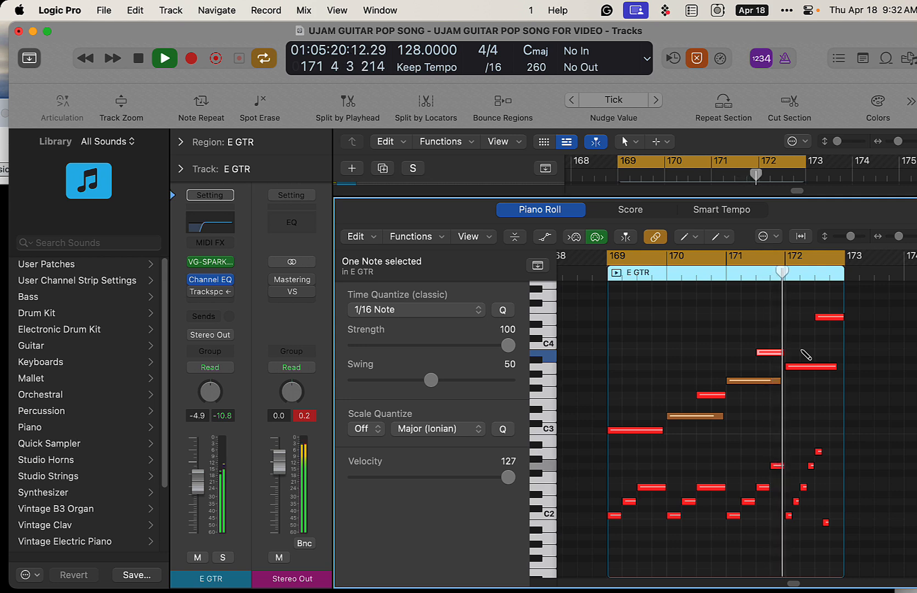
pyautogui.press('t')
pyautogui.press('t')
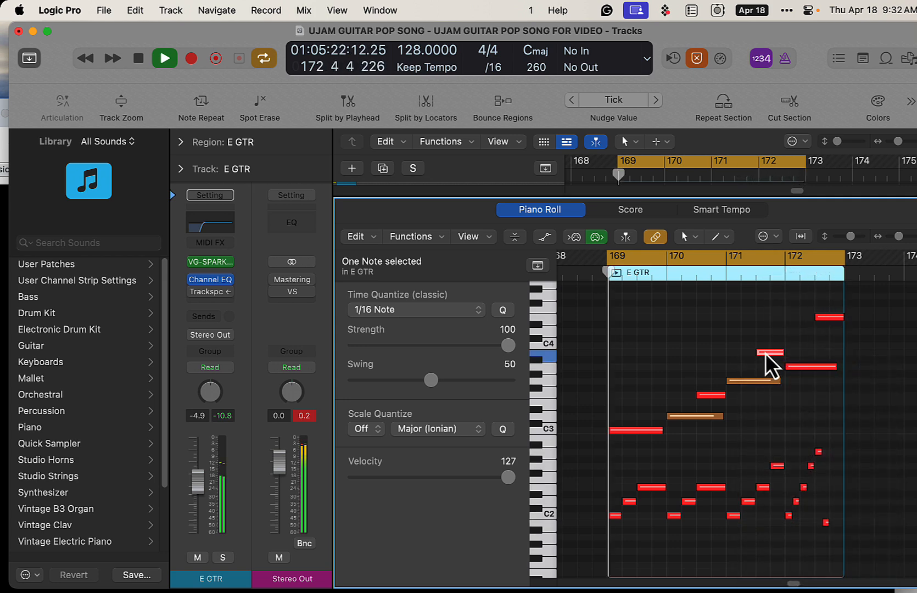
pyautogui.moveTo(766, 354); pyautogui.dragTo(737, 354)
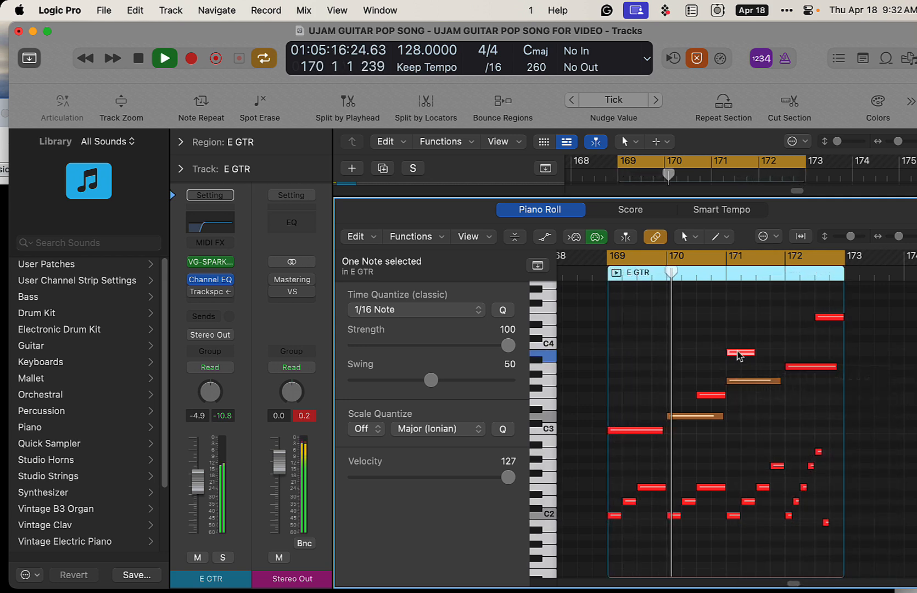
pyautogui.click(739, 354)
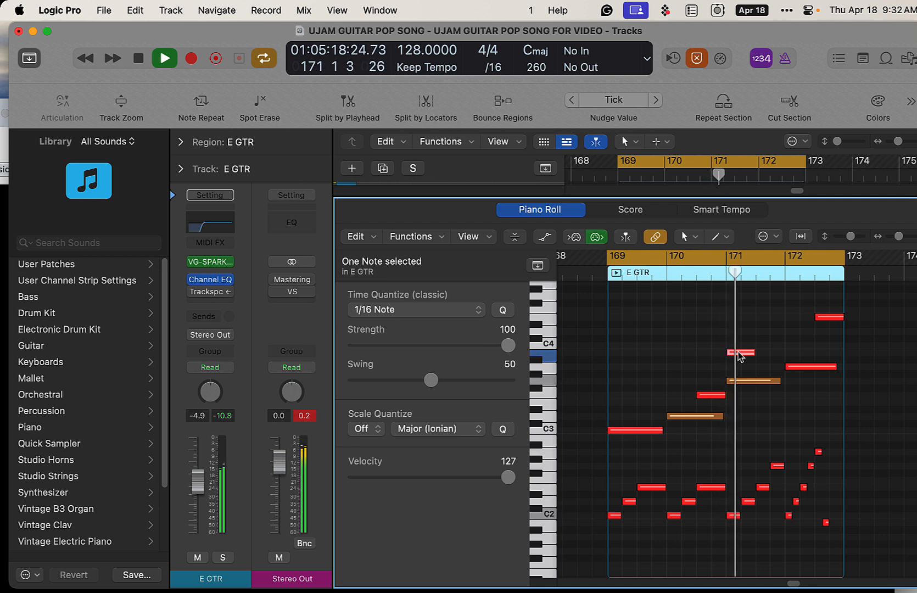
pyautogui.press('space')
pyautogui.moveTo(738, 353); pyautogui.dragTo(740, 348)
pyautogui.press('space')
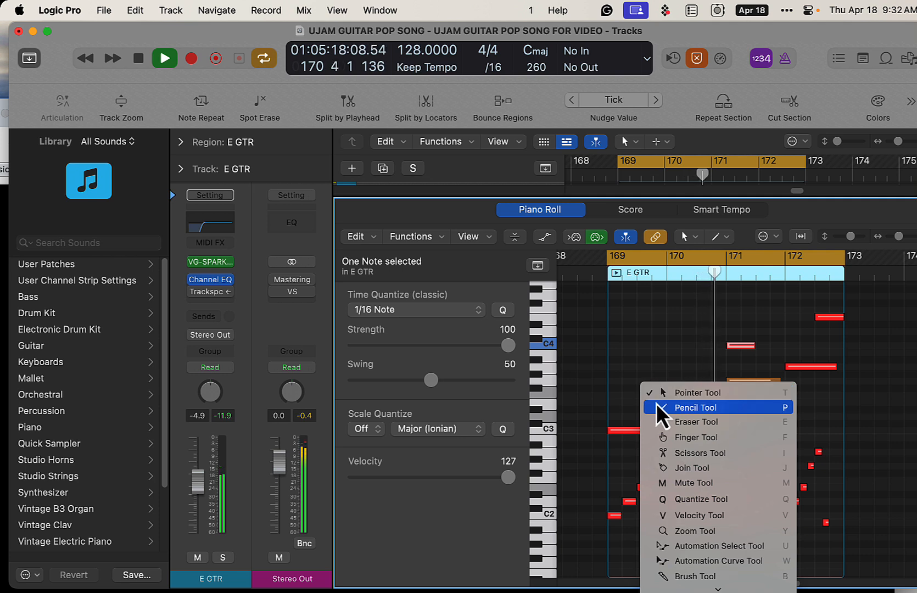
# - Draw an E3 note over the second half of bar 169, raise it to G3 and audition the part
pyautogui.click(666, 408)
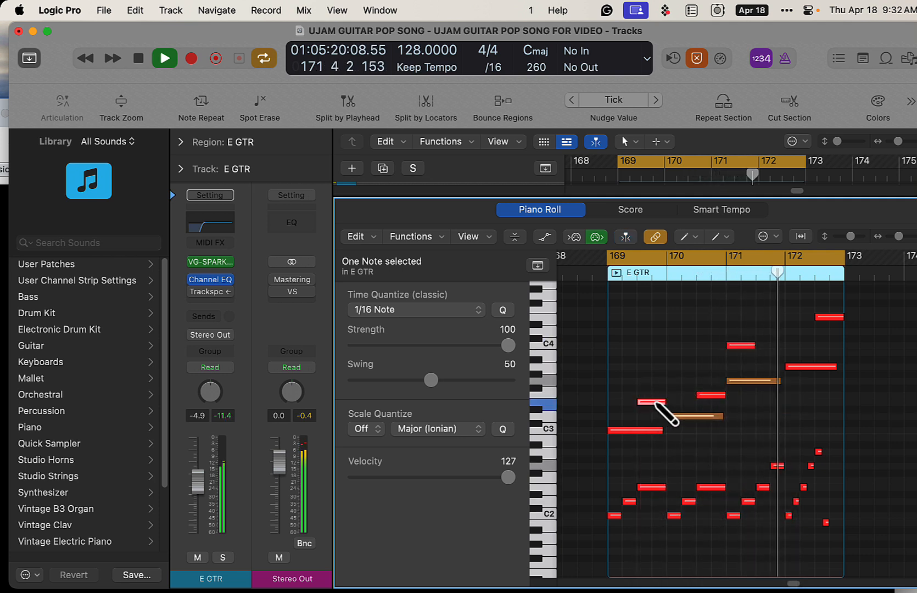
pyautogui.moveTo(660, 404); pyautogui.dragTo(669, 406)
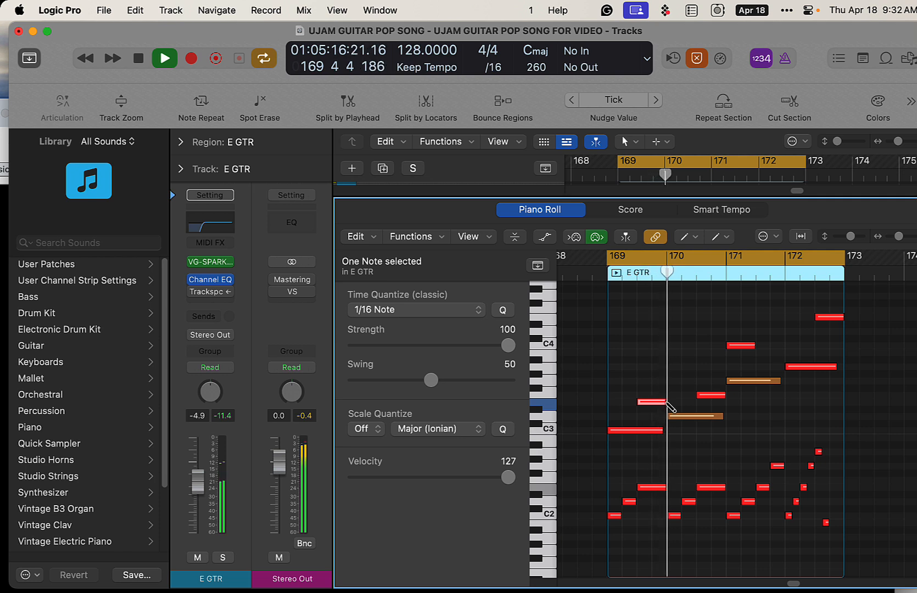
pyautogui.press('space')
pyautogui.press('t')
pyautogui.press('t')
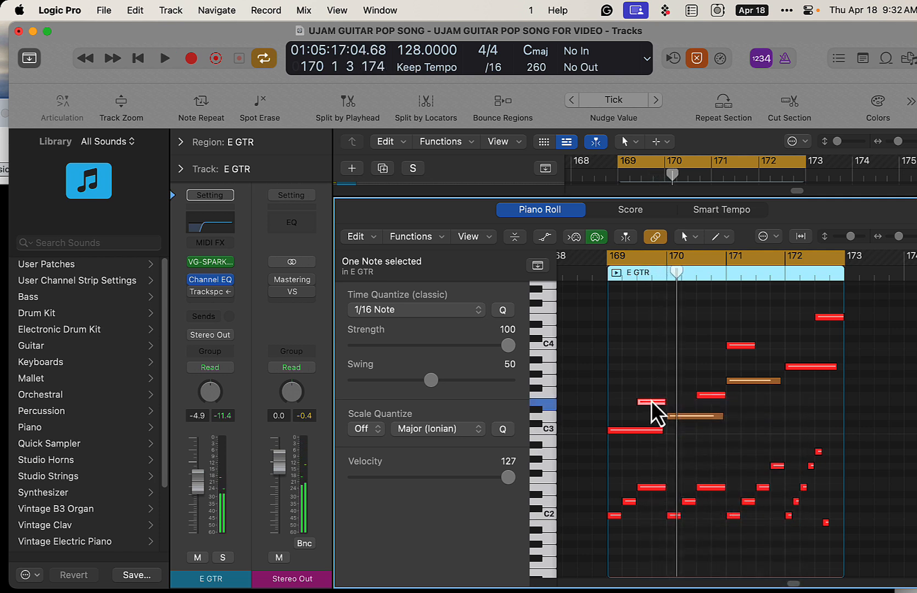
pyautogui.moveTo(650, 406); pyautogui.dragTo(653, 385)
pyautogui.press('space')
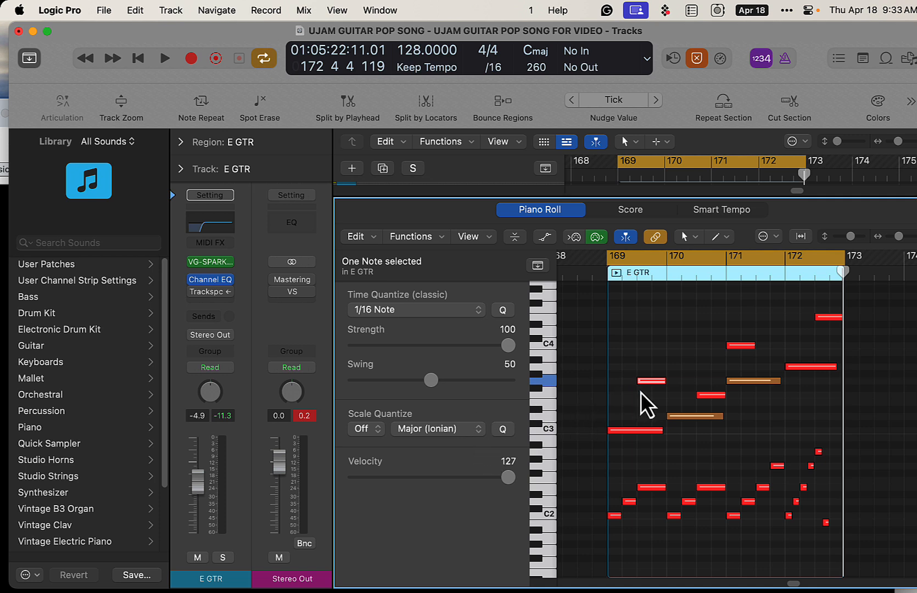
# - Delete the added G3 note in the second half of bar 169
pyautogui.press('t')
pyautogui.click(680, 389)
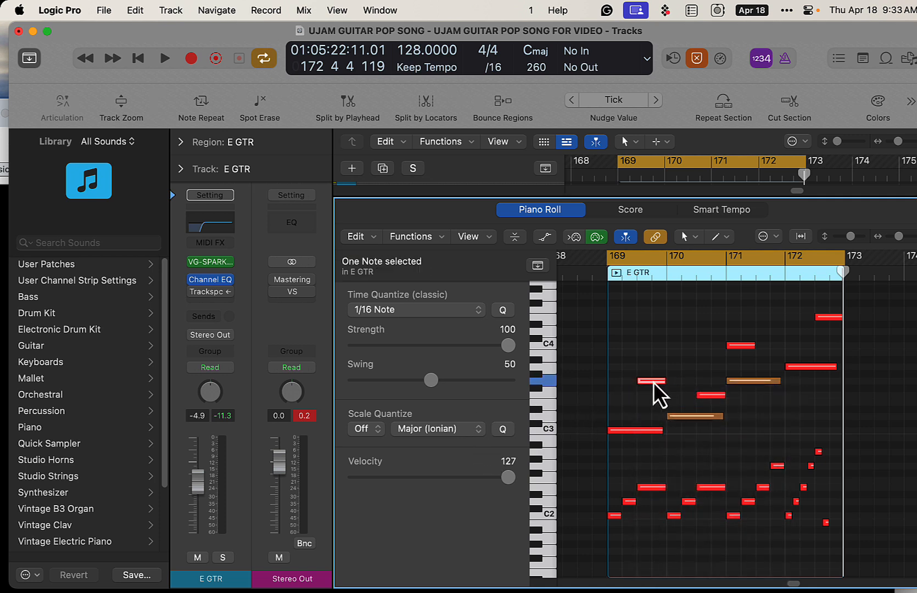
pyautogui.press('Delete')
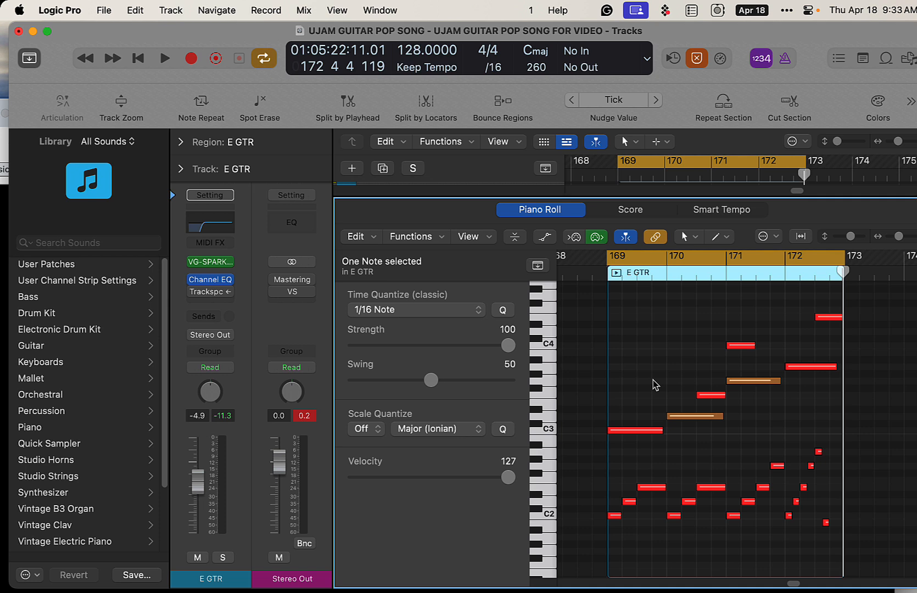
# - Delete the F3 note in bar 170 and undo that deletion
pyautogui.click(714, 396)
pyautogui.press('Delete')
pyautogui.click(739, 347)
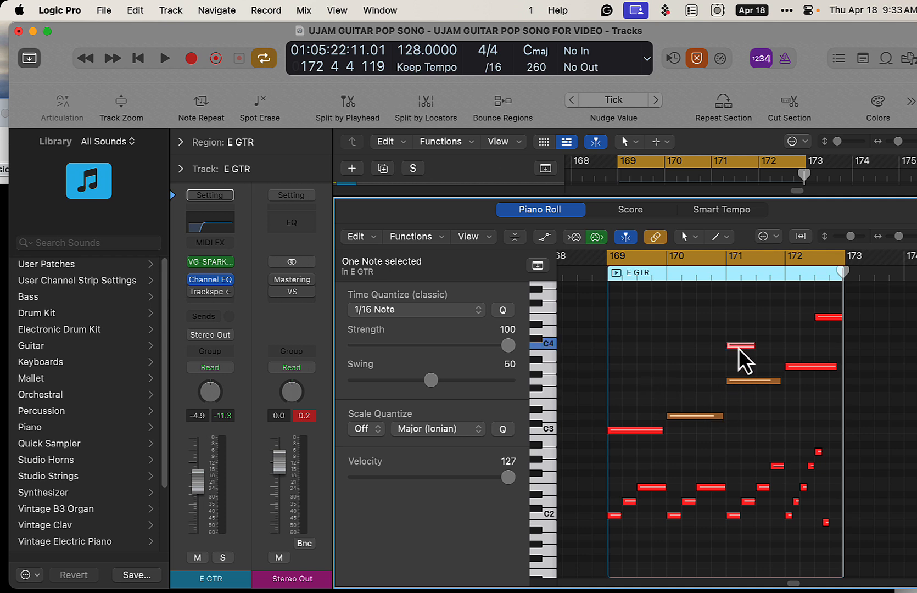
pyautogui.press('super+z')
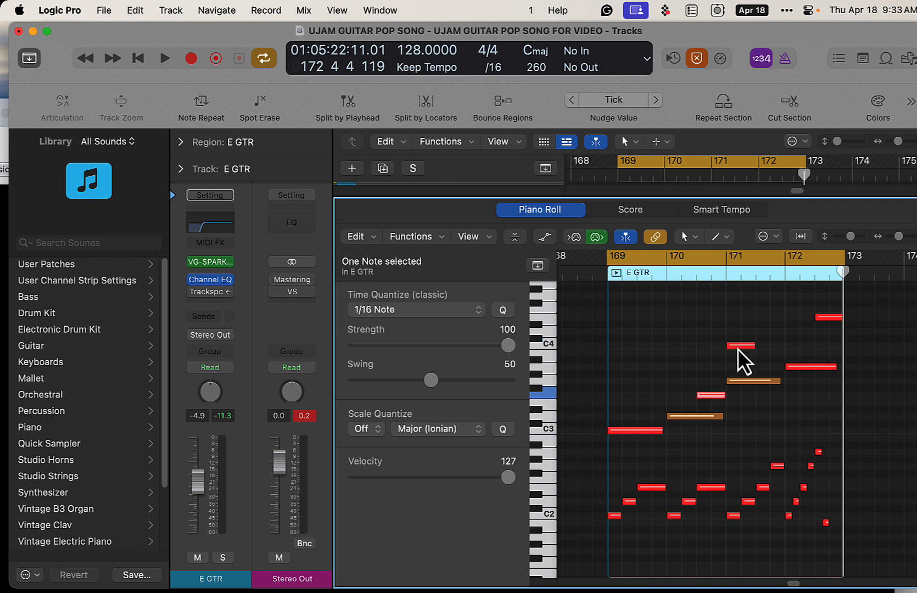
# - Deselect the notes and play back the E GTR part with its added harmony notes
pyautogui.scroll(-3, 736, 454)
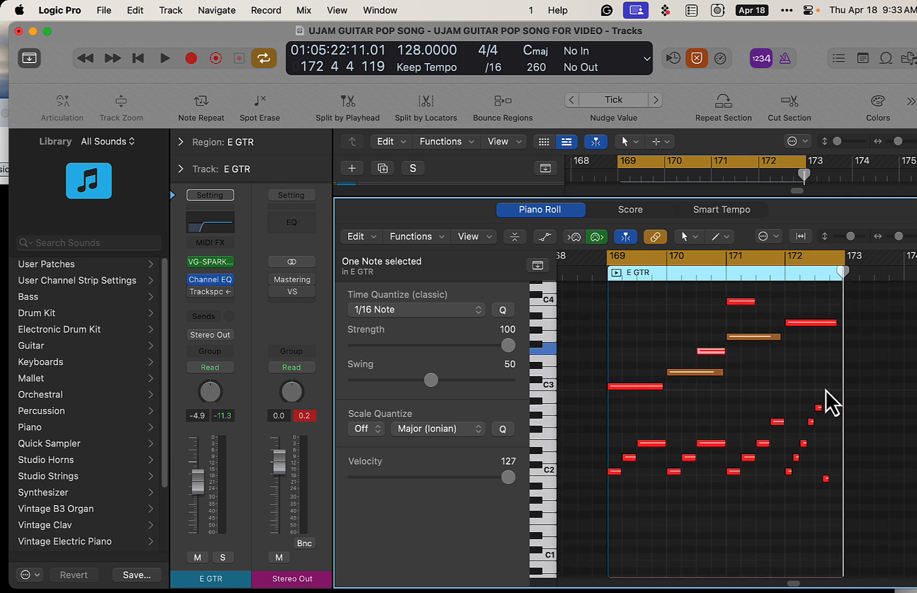
pyautogui.click(879, 412)
pyautogui.moveTo(870, 428); pyautogui.dragTo(875, 449)
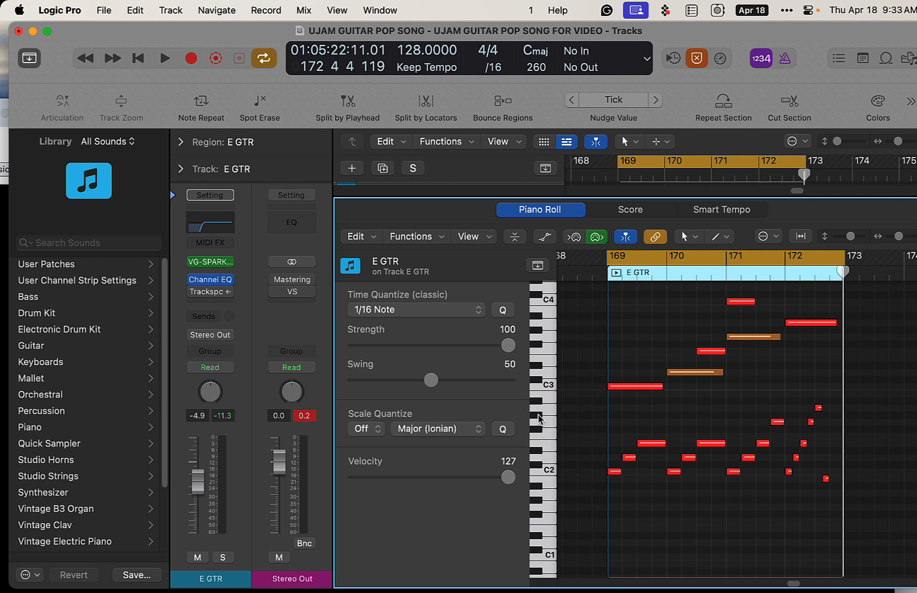
pyautogui.press('space')
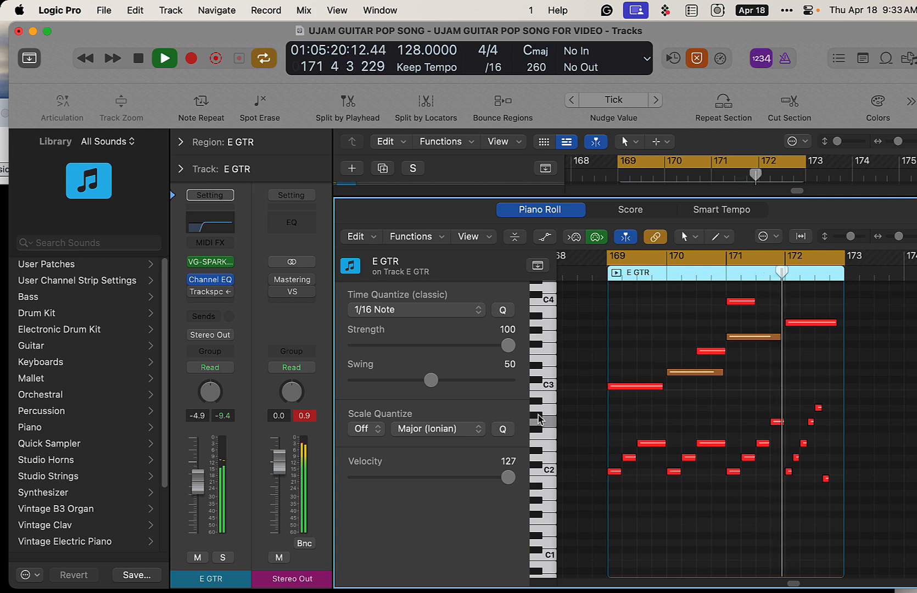
pyautogui.press('space')
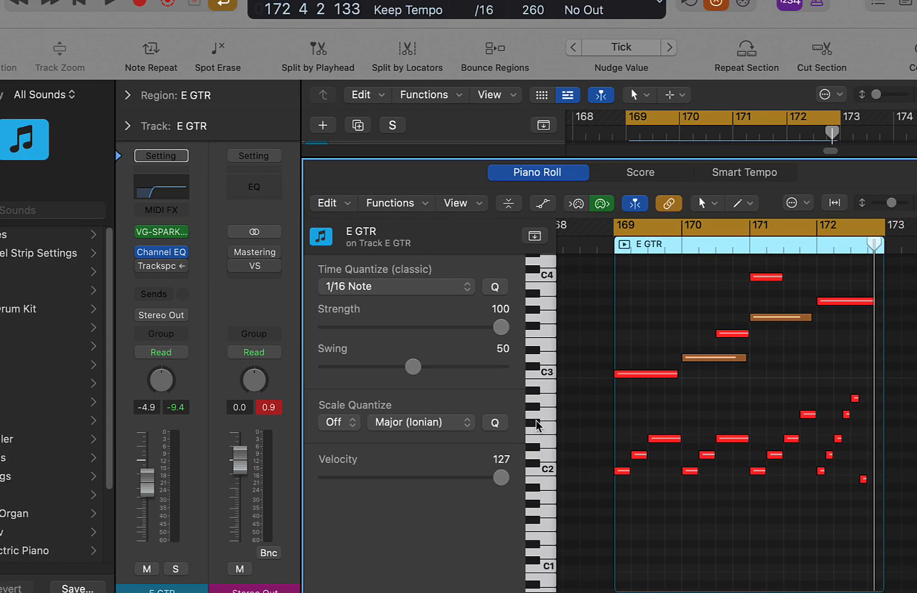
# - Open the E GTR track's VG-SPARKLE2 instrument and try its Damp and Bend controls, auditioning the part in between
pyautogui.click(80, 192)
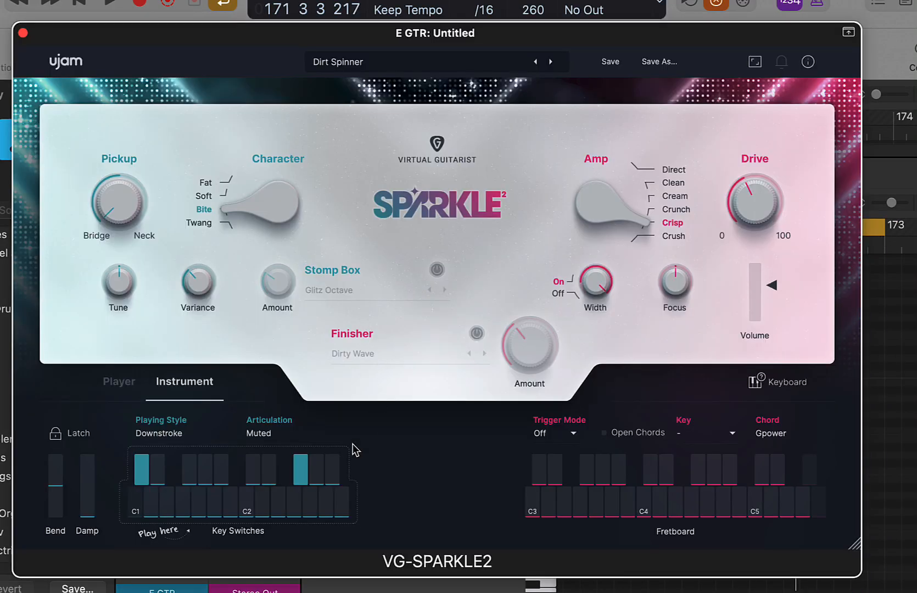
pyautogui.moveTo(91, 515); pyautogui.dragTo(96, 537)
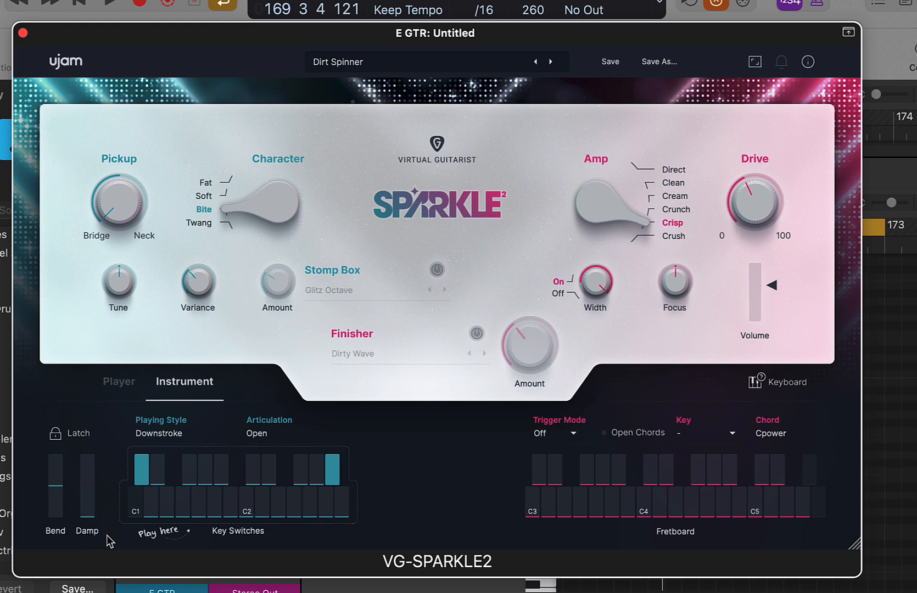
pyautogui.press('space')
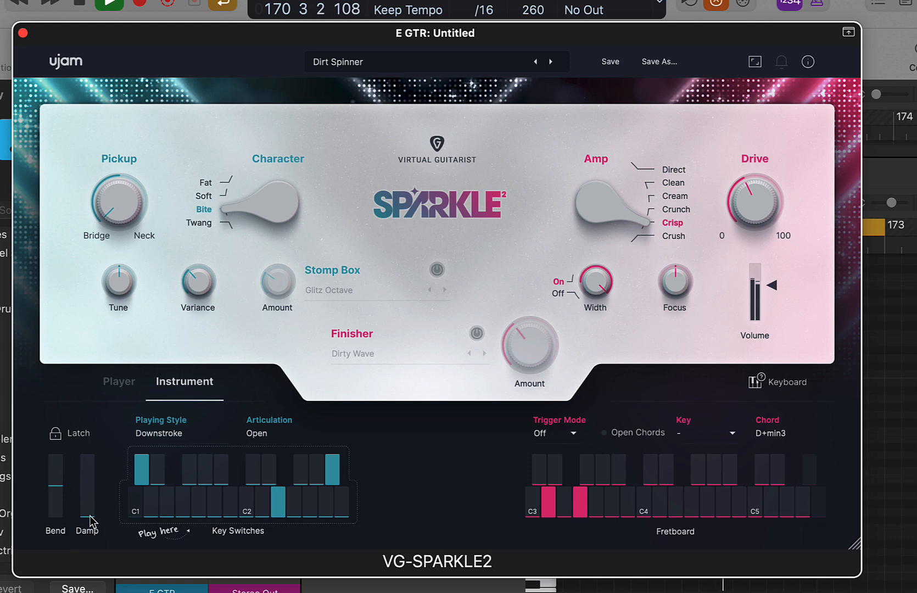
pyautogui.moveTo(90, 516); pyautogui.dragTo(93, 550)
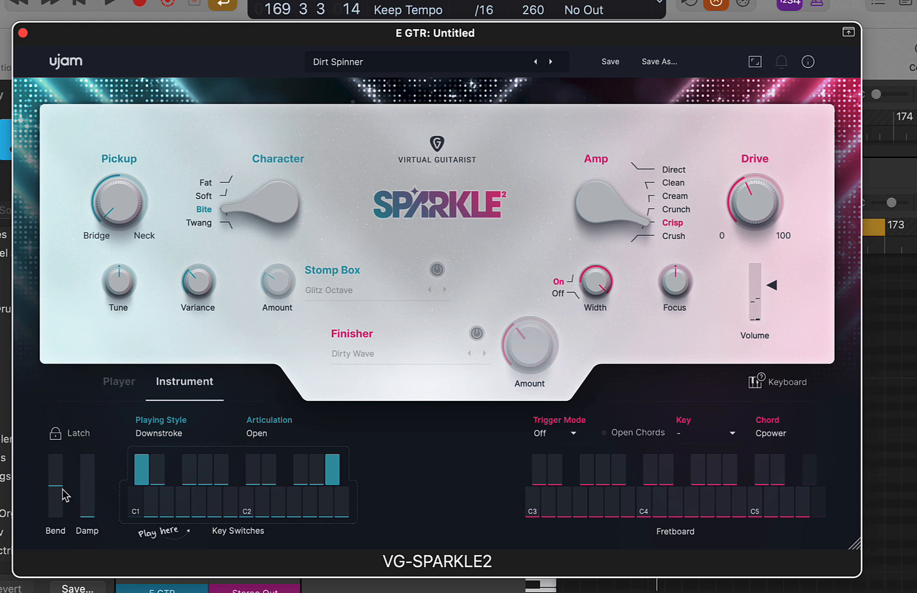
pyautogui.press('space')
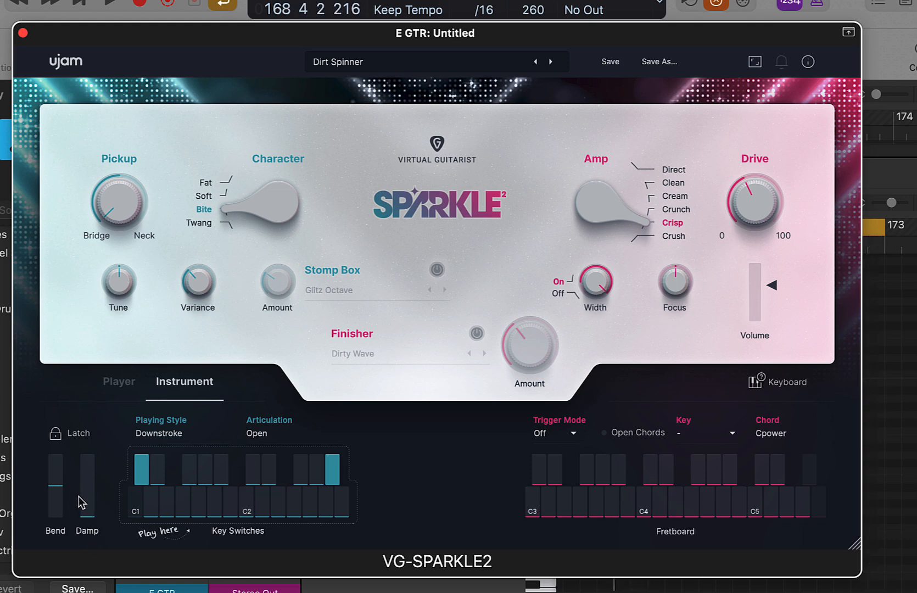
pyautogui.moveTo(60, 485); pyautogui.dragTo(65, 490)
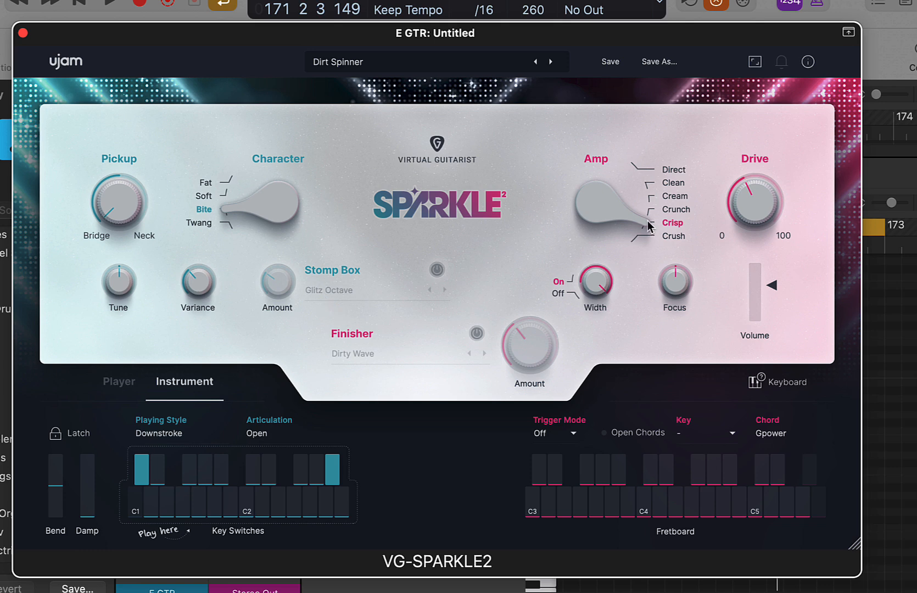
# - Compare the Direct, Cream and Crunch amp models during playback and set the Amp to Cream
pyautogui.moveTo(650, 225); pyautogui.dragTo(621, 83)
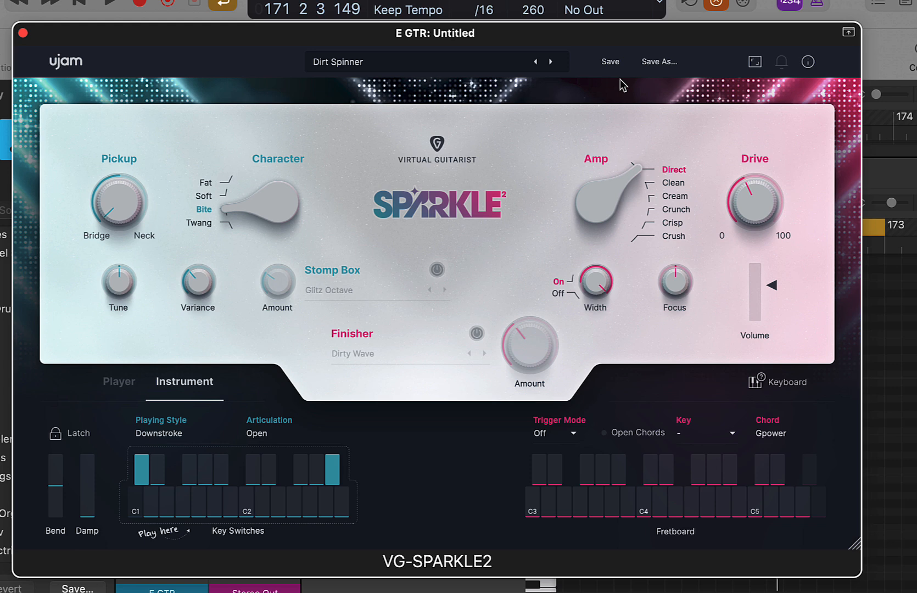
pyautogui.press('space')
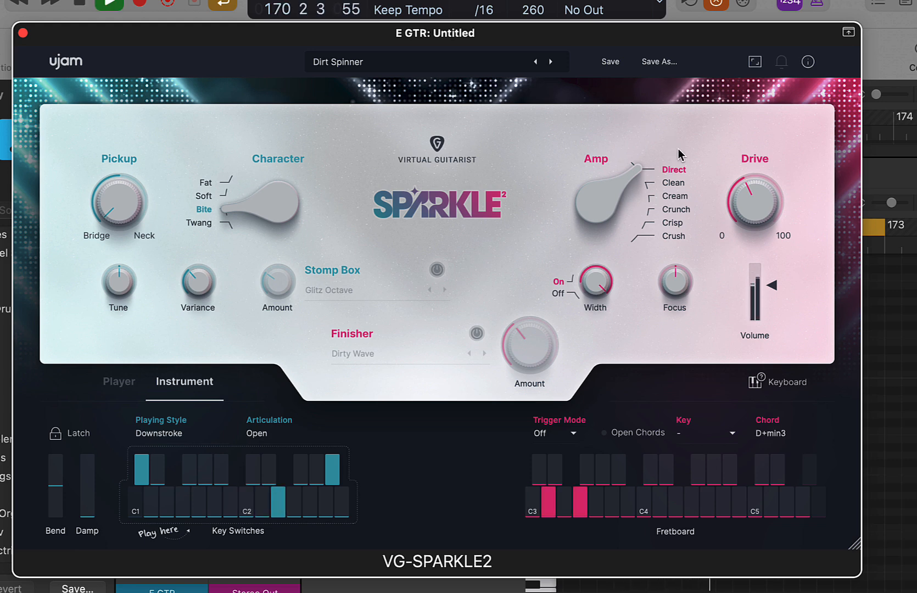
pyautogui.moveTo(639, 180); pyautogui.dragTo(654, 205)
pyautogui.press('space')
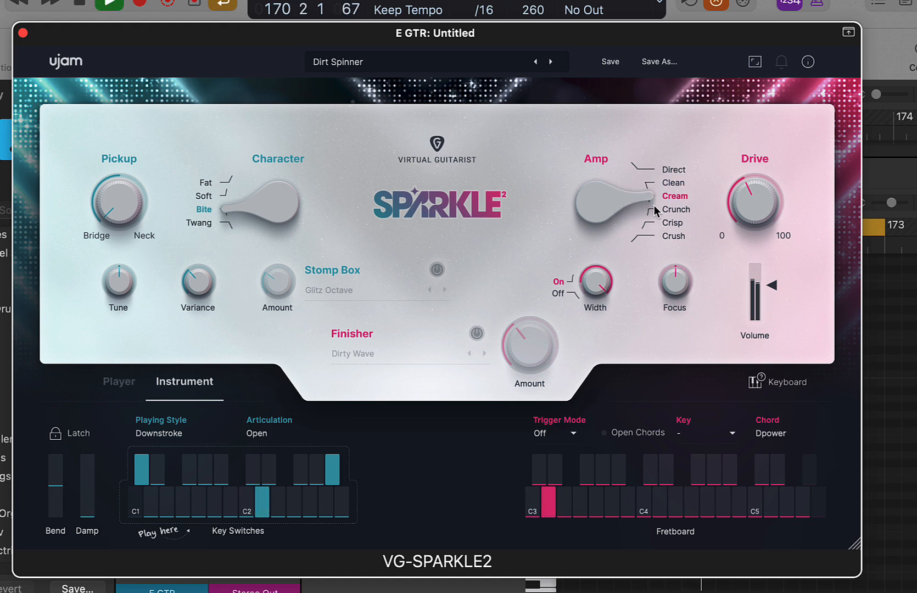
pyautogui.moveTo(650, 228); pyautogui.dragTo(642, 243)
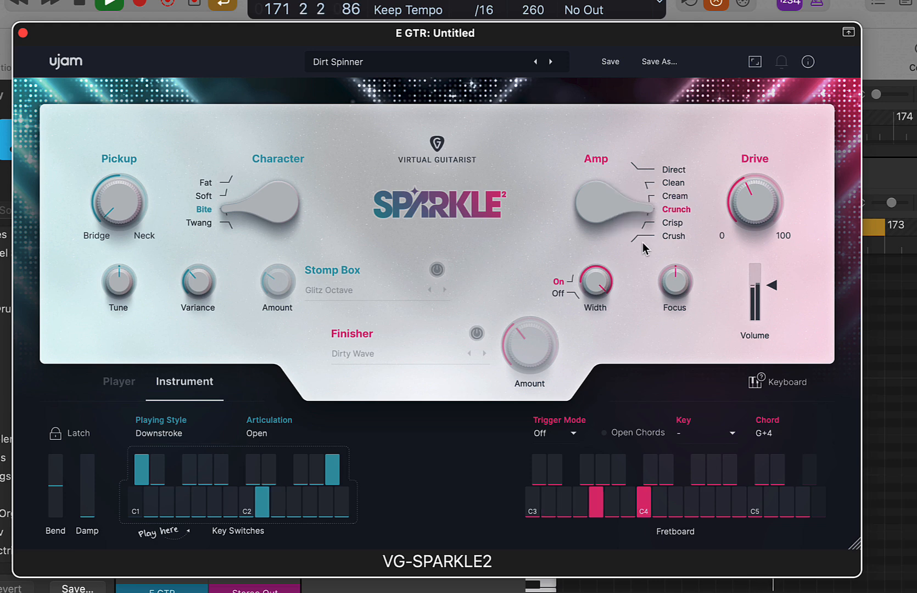
pyautogui.moveTo(649, 198); pyautogui.dragTo(648, 189)
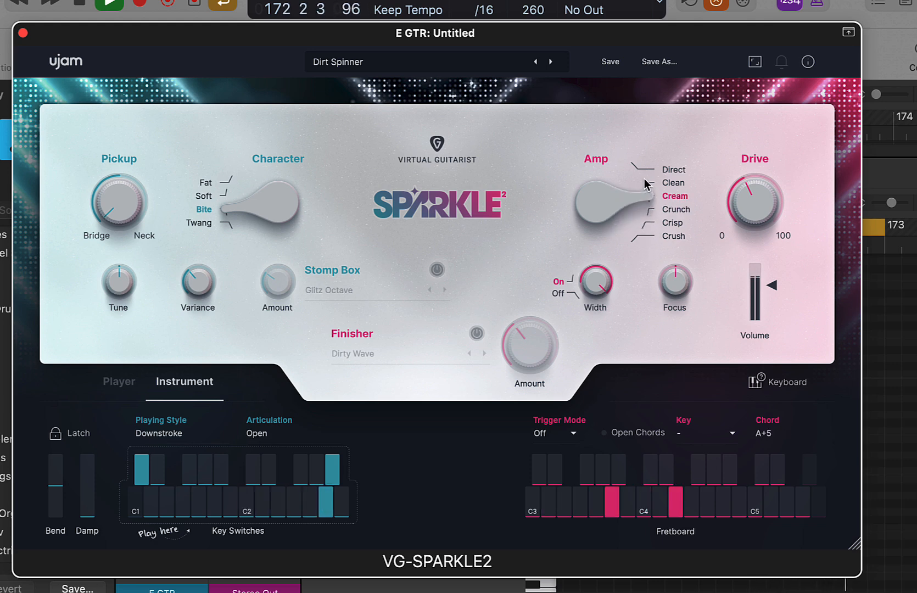
pyautogui.press('space')
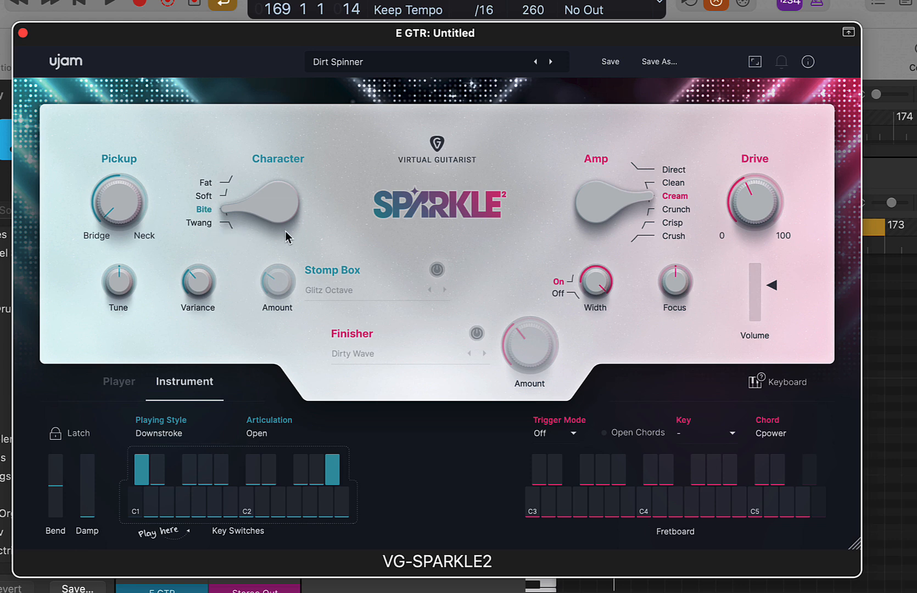
# - Audition the Twang character during playback and set Character back to Bite
pyautogui.press('space')
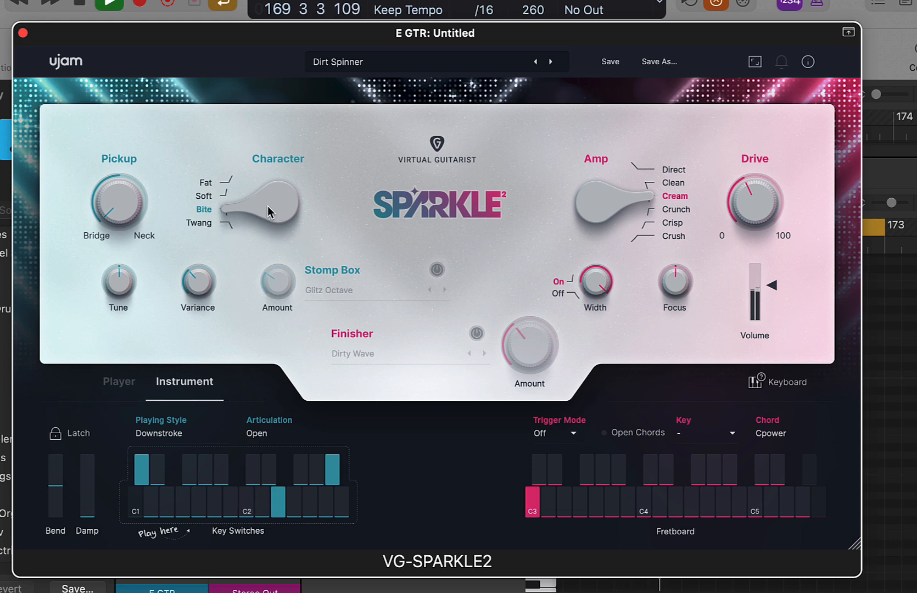
pyautogui.moveTo(275, 216); pyautogui.dragTo(262, 126)
pyautogui.moveTo(246, 189); pyautogui.dragTo(271, 328)
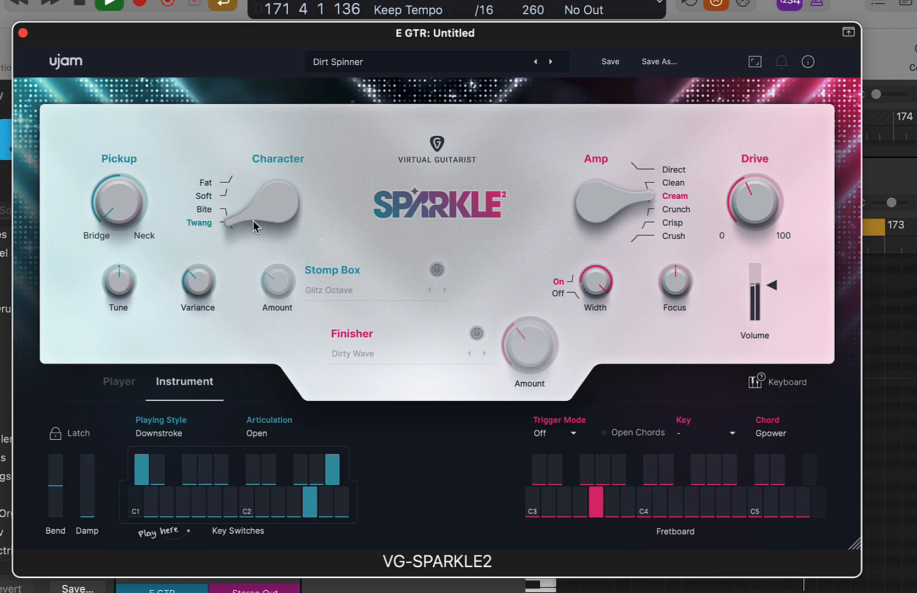
pyautogui.moveTo(251, 203); pyautogui.dragTo(251, 188)
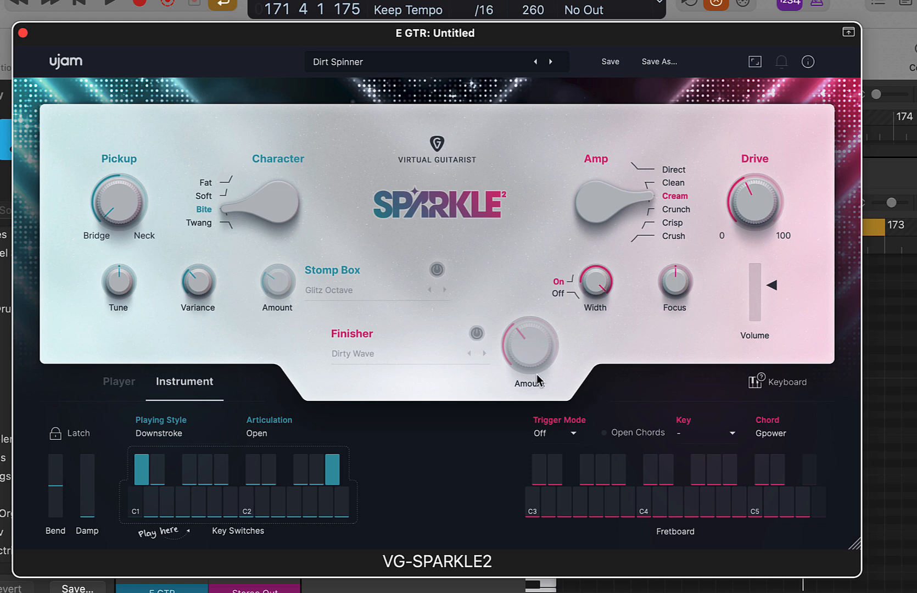
# - Toggle the Stomp Box on and off again, and close the VG-SPARKLE2 window
pyautogui.click(437, 272)
pyautogui.click(438, 270)
pyautogui.click(23, 33)
# - Delete all the notes below C3 in the E GTR region across bars 169 to 172
pyautogui.scroll(10, 756, 342)
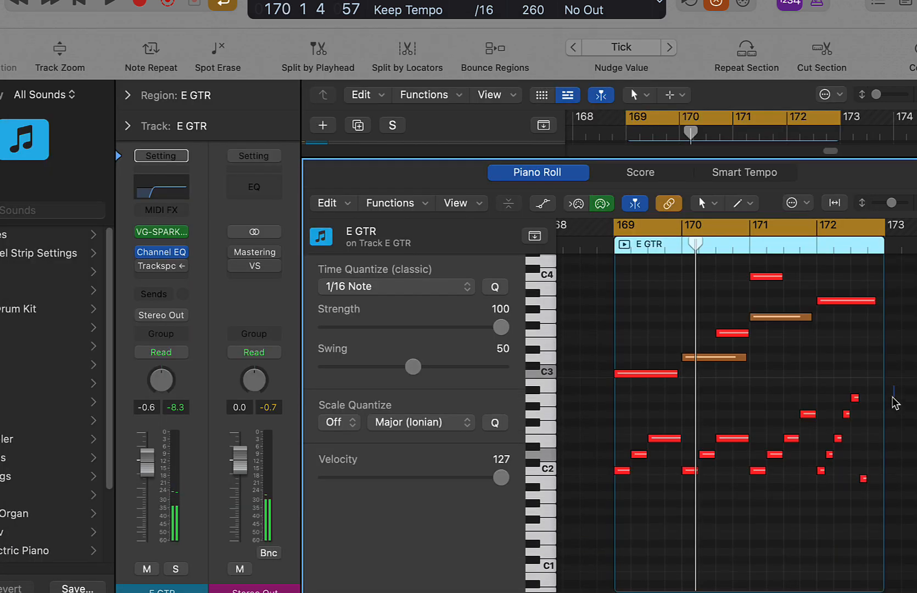
pyautogui.moveTo(894, 387); pyautogui.dragTo(616, 517)
pyautogui.press('Delete')
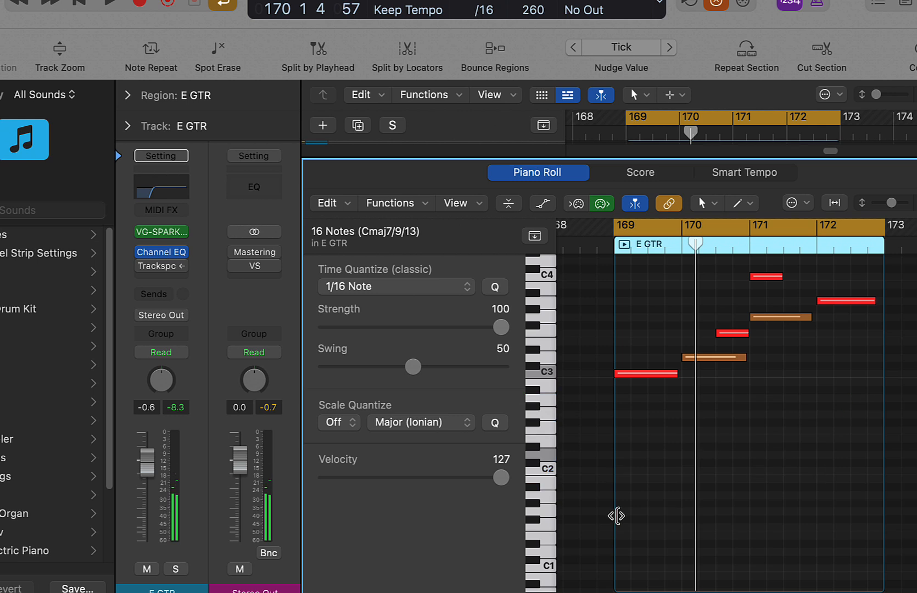
# - Draw four one-beat notes alternating between A1 and B1 from the start of bar 169
pyautogui.press('t')
pyautogui.press('Escape')
pyautogui.press('p')
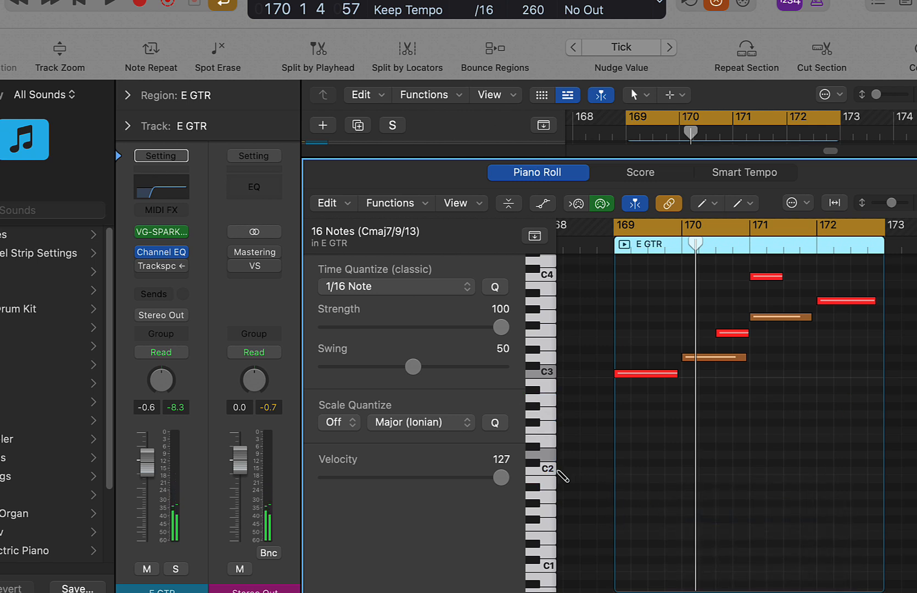
pyautogui.click(548, 472)
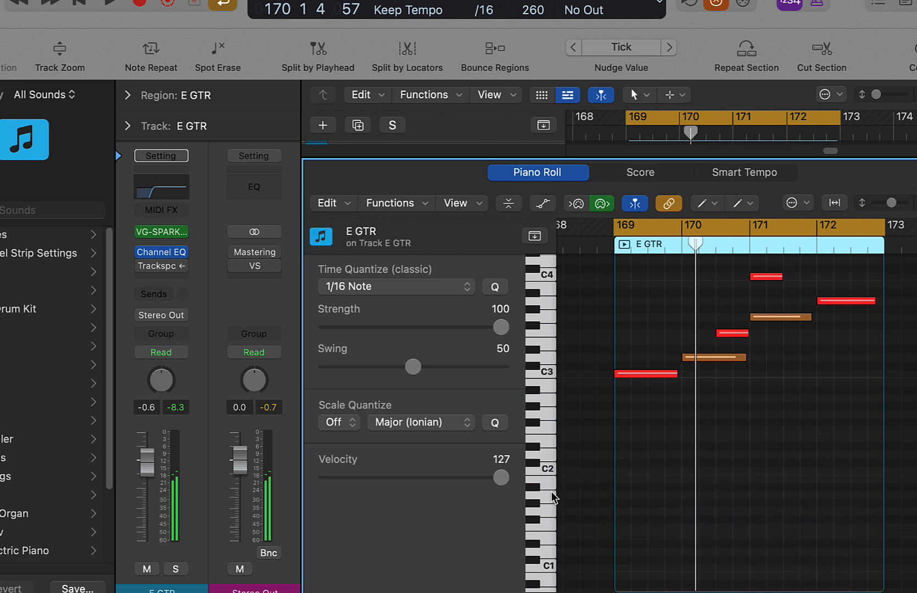
pyautogui.click(625, 497)
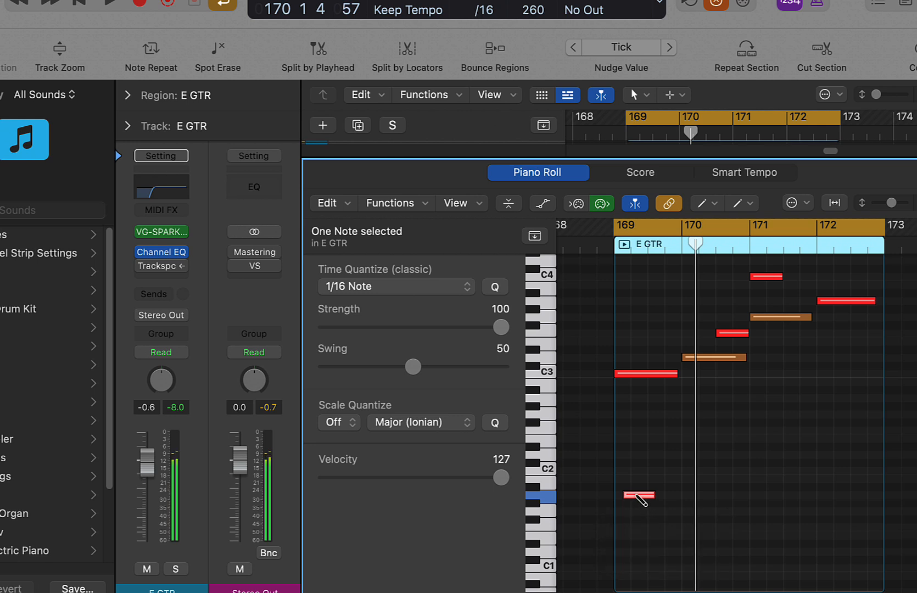
pyautogui.moveTo(637, 496)
pyautogui.mouseDown()
pyautogui.moveTo(629, 496)
pyautogui.moveTo(637, 500)
pyautogui.mouseUp()
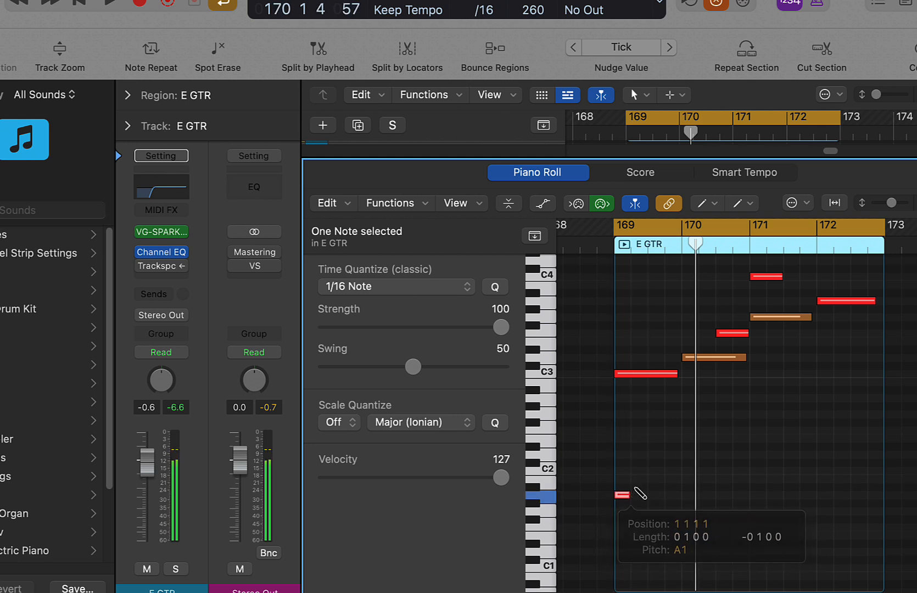
pyautogui.click(638, 478)
pyautogui.click(652, 495)
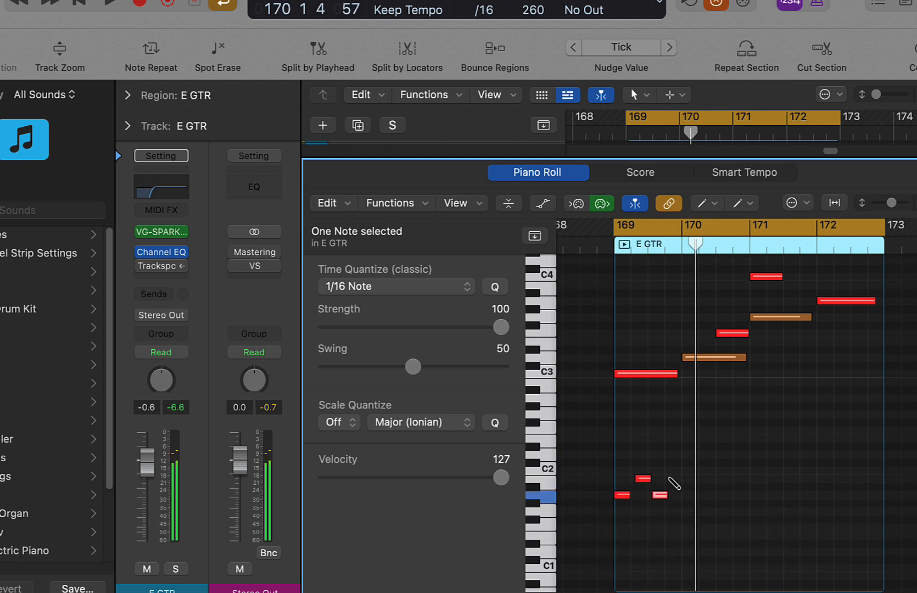
pyautogui.click(675, 479)
# - Shorten the four alternating A1 and B1 notes to half a beat and line them up back to back across the first half of bar 169
pyautogui.press('space')
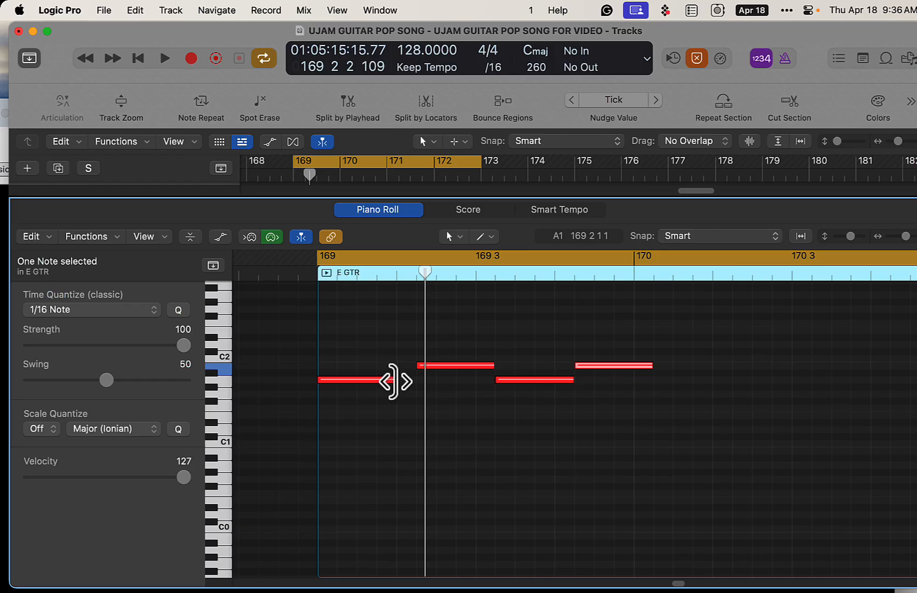
pyautogui.moveTo(395, 380); pyautogui.dragTo(356, 382)
pyautogui.moveTo(432, 365); pyautogui.dragTo(399, 378)
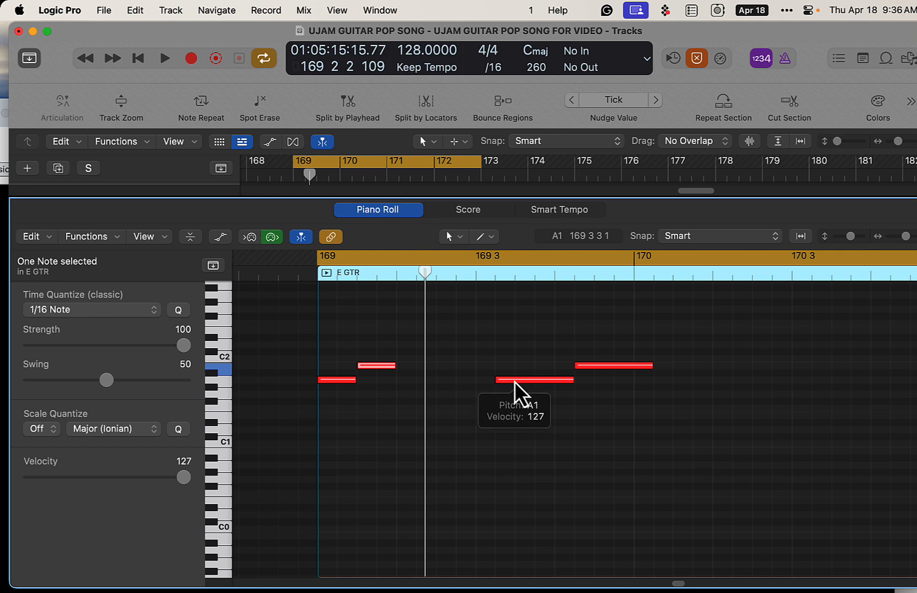
pyautogui.moveTo(514, 385); pyautogui.dragTo(414, 385)
pyautogui.moveTo(609, 366); pyautogui.dragTo(436, 380)
pyautogui.press('space')
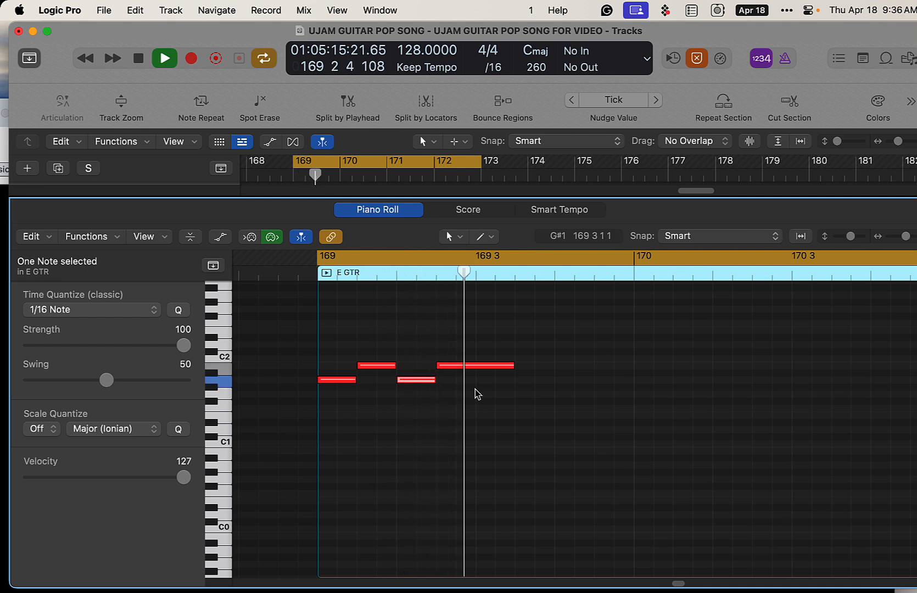
pyautogui.press('space')
pyautogui.moveTo(514, 366); pyautogui.dragTo(476, 376)
# - Add half-beat A1 and B1 notes on beat 3 of bar 169 and a B2 note on beat 4
pyautogui.press('t')
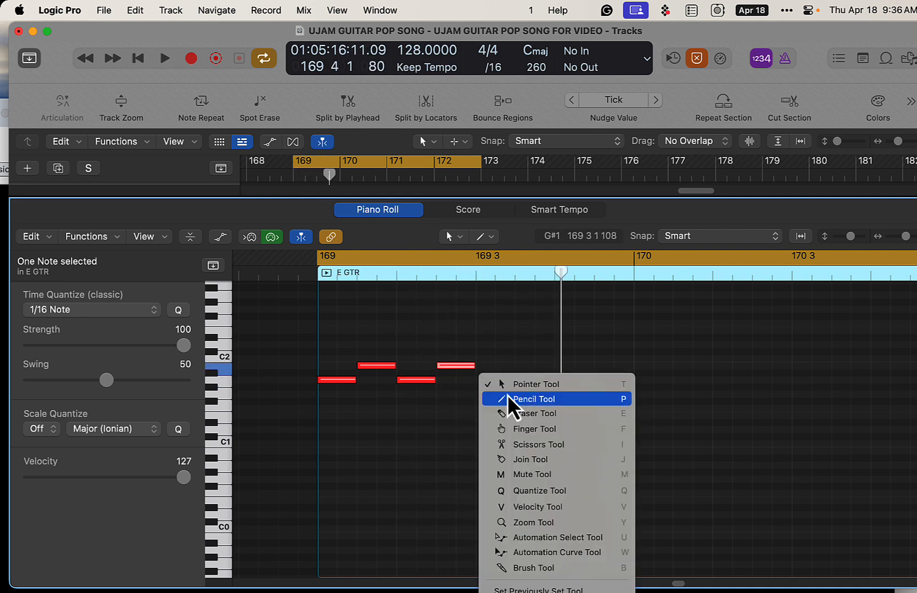
pyautogui.click(511, 401)
pyautogui.click(518, 367)
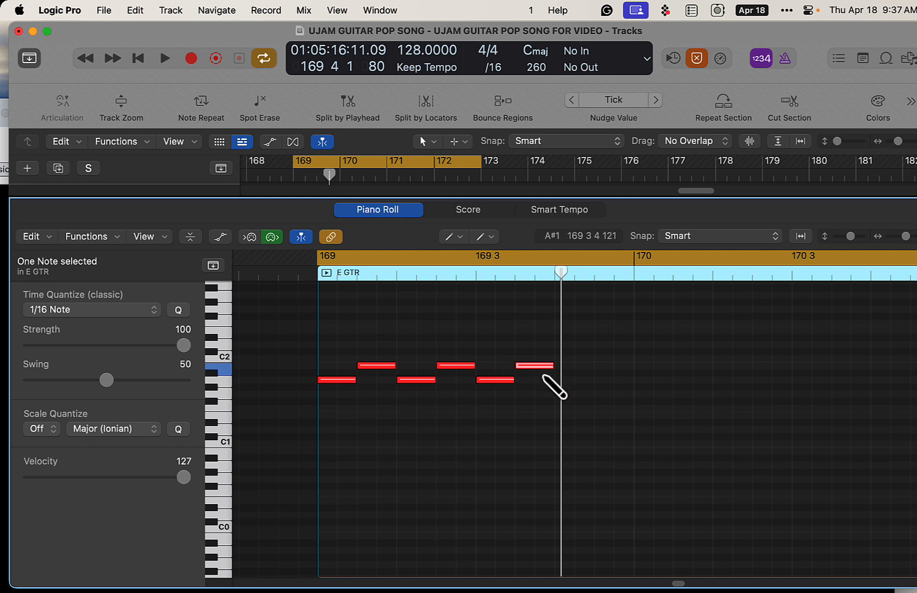
pyautogui.scroll(3, 534, 397)
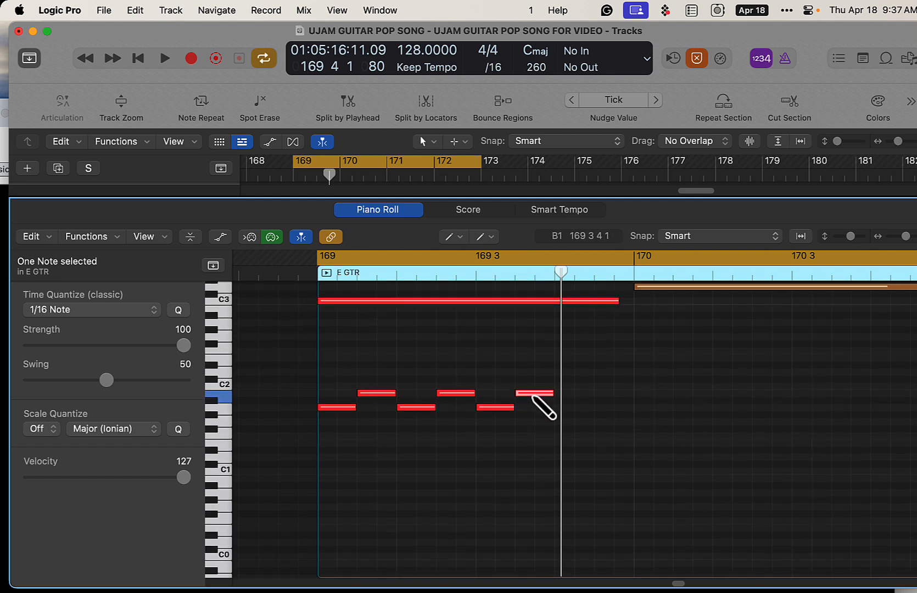
pyautogui.click(224, 321)
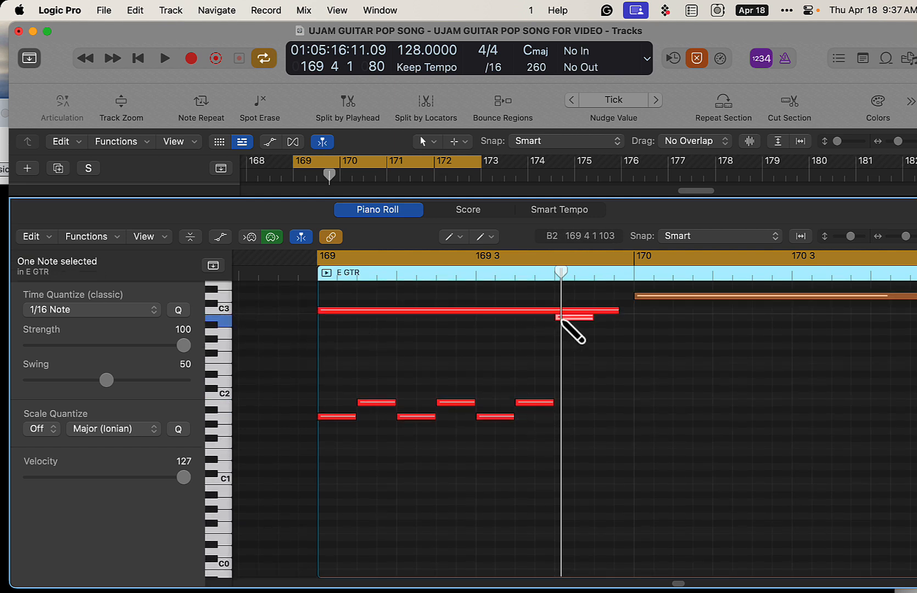
# - Audition the pattern and add a half-beat B1 note at the end of bar 169
pyautogui.press('space')
pyautogui.moveTo(570, 322)
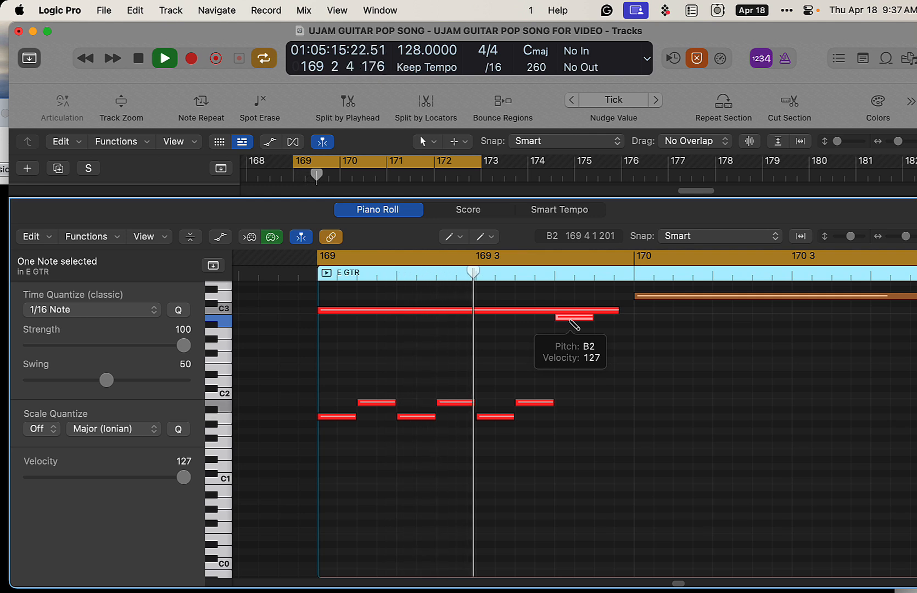
pyautogui.press('space')
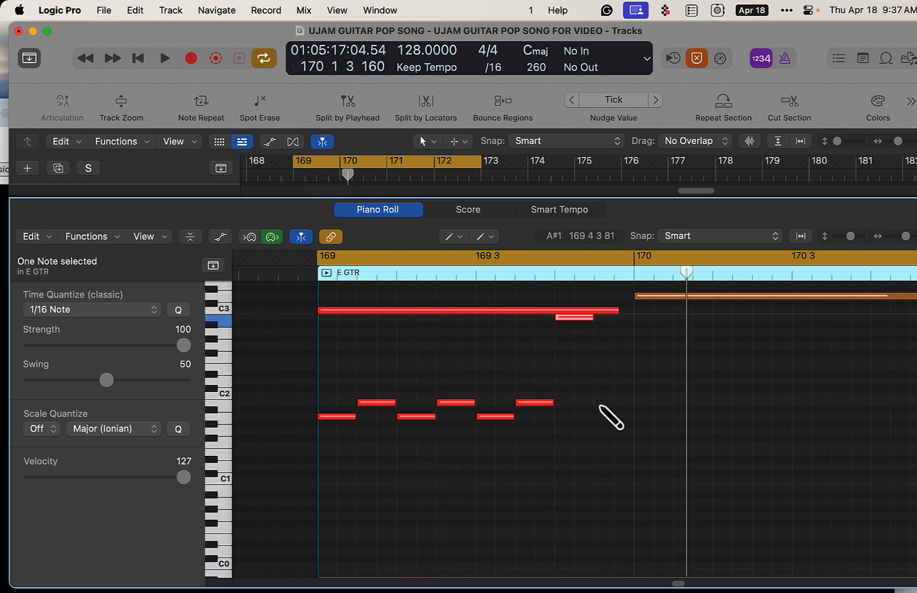
pyautogui.click(601, 404)
pyautogui.press('space')
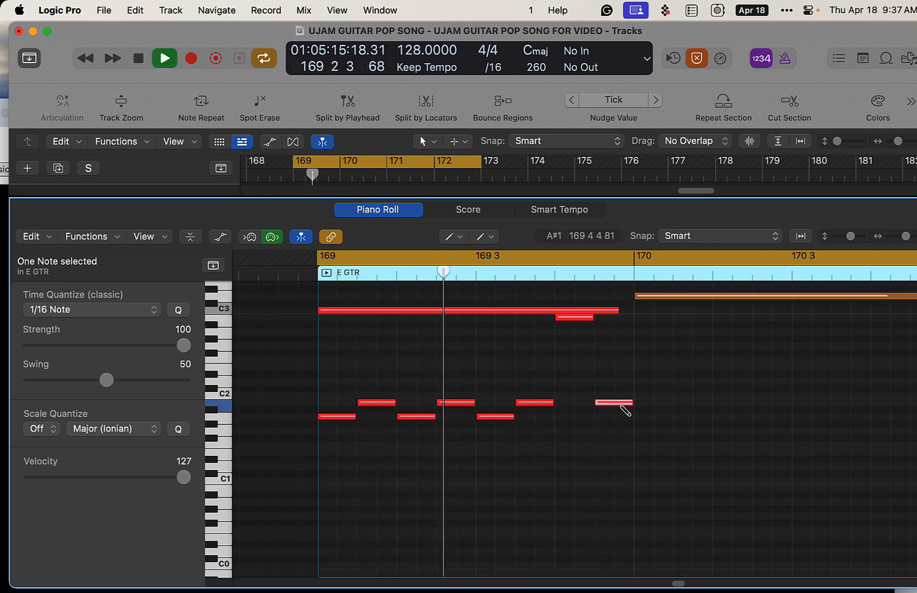
pyautogui.press('space')
# - Select the four B1 notes in bar 169 with the Pointer Tool and lower their velocity to 81
pyautogui.press('t')
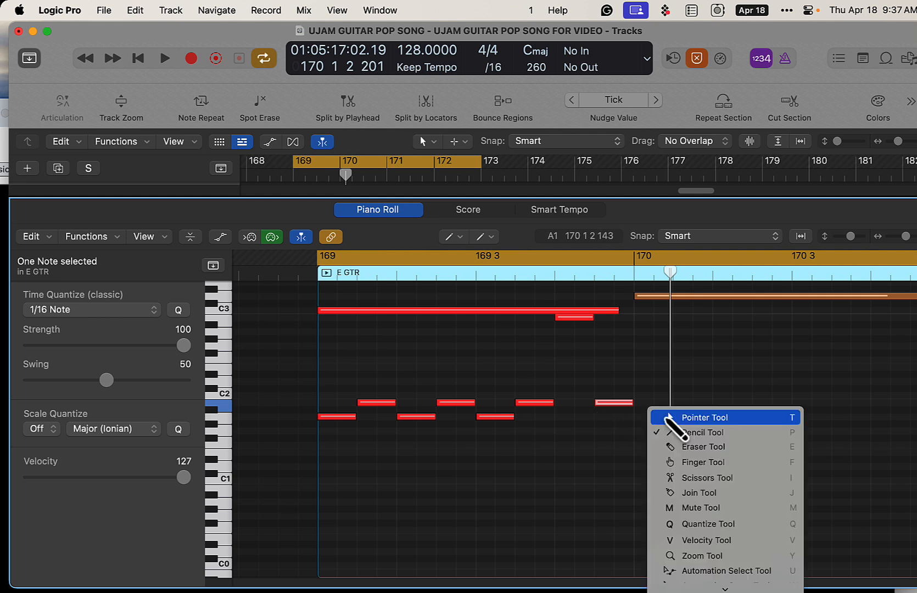
pyautogui.click(665, 419)
pyautogui.click(228, 421)
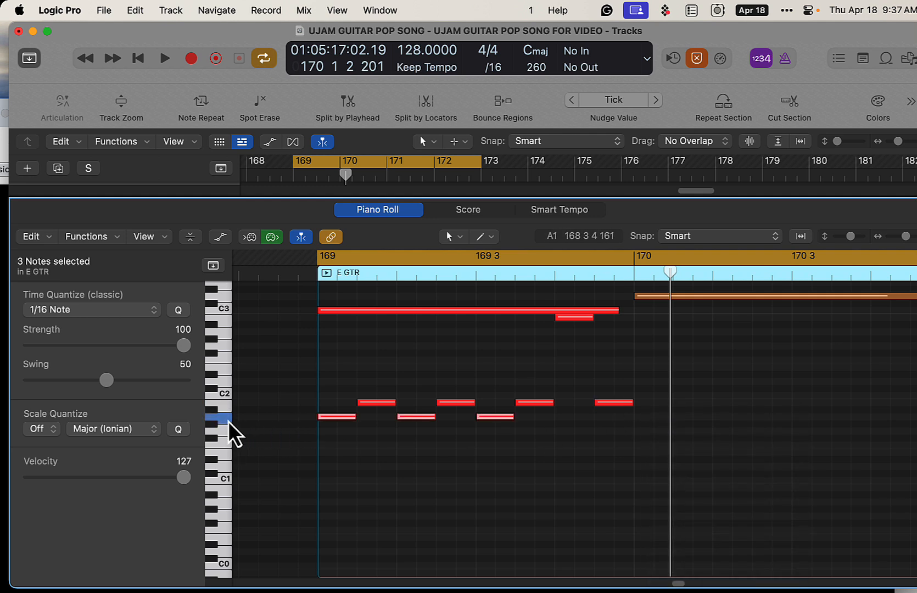
pyautogui.click(226, 406)
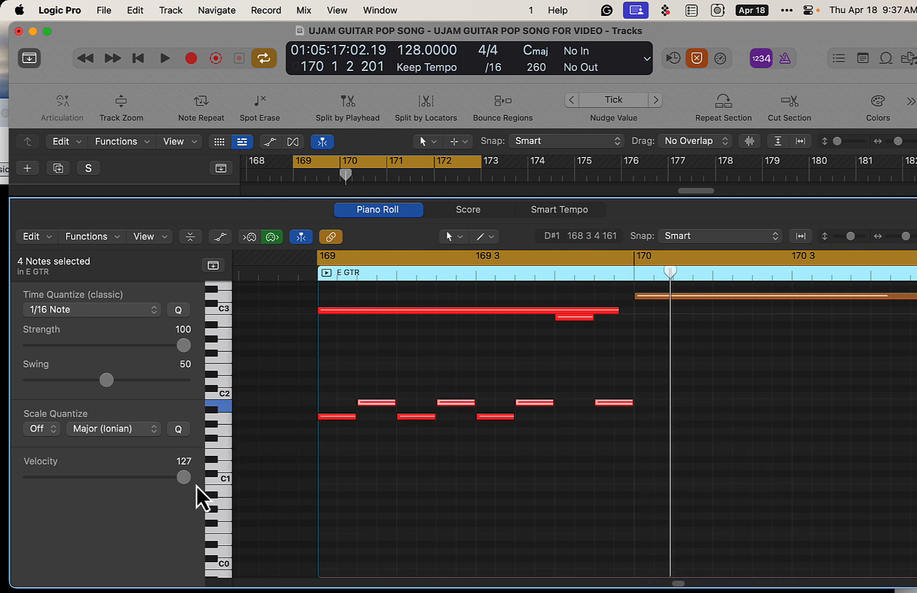
pyautogui.moveTo(184, 479); pyautogui.dragTo(124, 479)
# - Reopen the E GTR region on track 4 in the Piano Roll and play back the softened B1 notes
pyautogui.press('space')
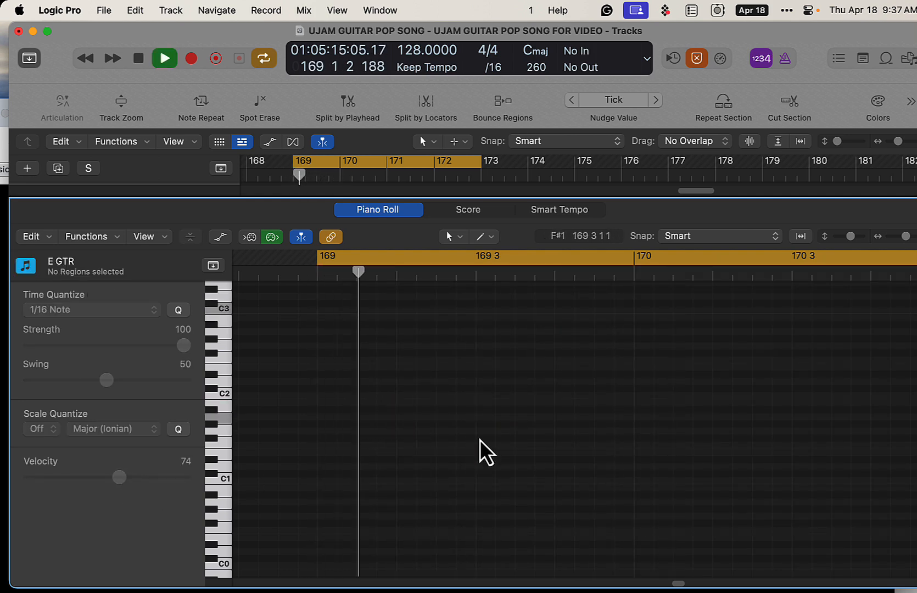
pyautogui.press('space')
pyautogui.press('e')
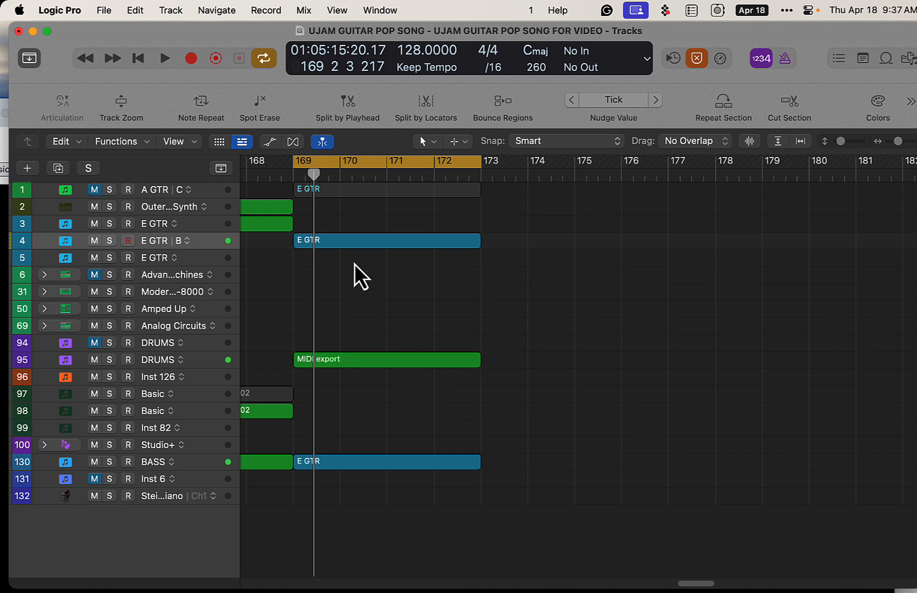
pyautogui.doubleClick(352, 242)
pyautogui.press('space')
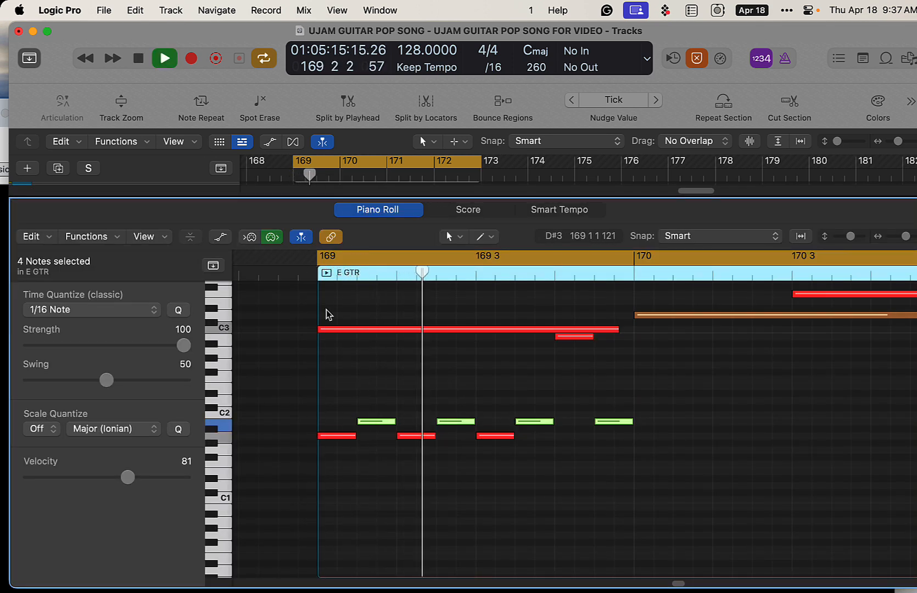
# - Raise the velocity of the four selected B1 notes to 106 and audition the pattern
pyautogui.press('space')
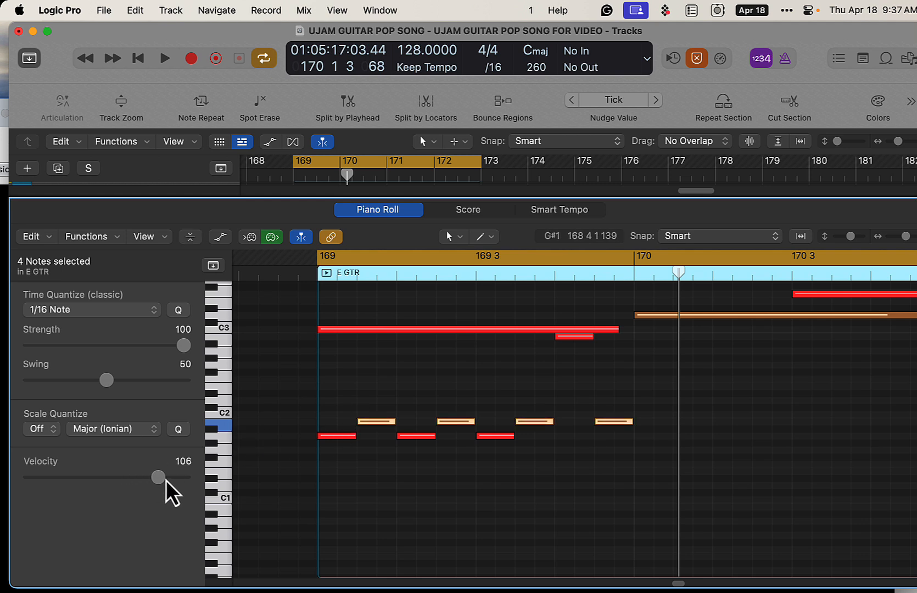
pyautogui.press('space')
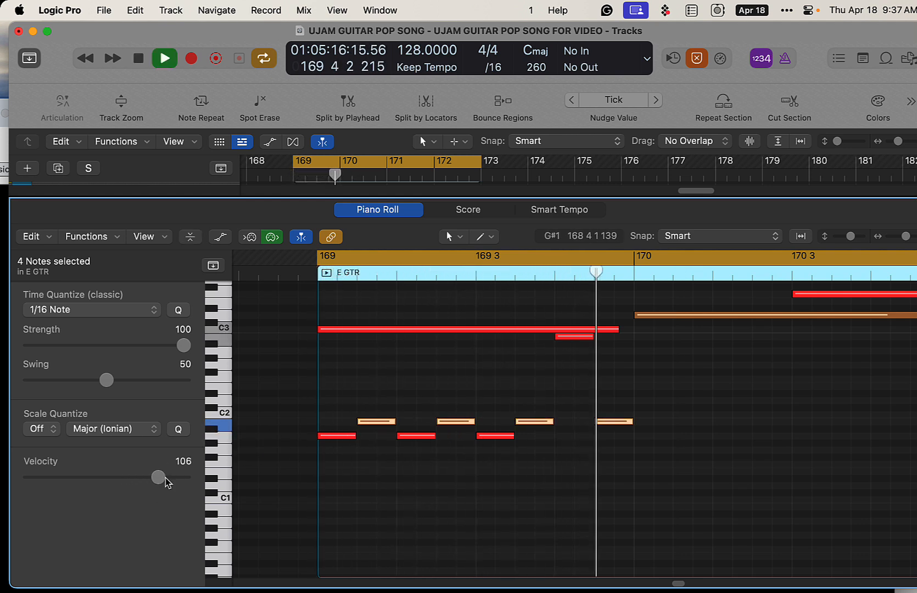
pyautogui.press('space')
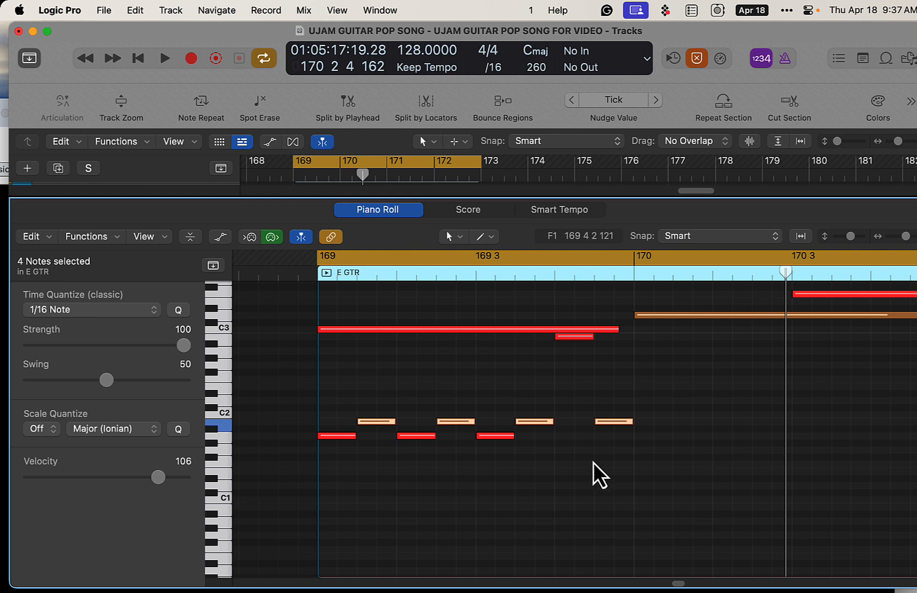
# - Copy the A1, B1 and B2 pattern notes from bar 169 to bar 170 and play them back
pyautogui.moveTo(689, 337); pyautogui.dragTo(324, 483)
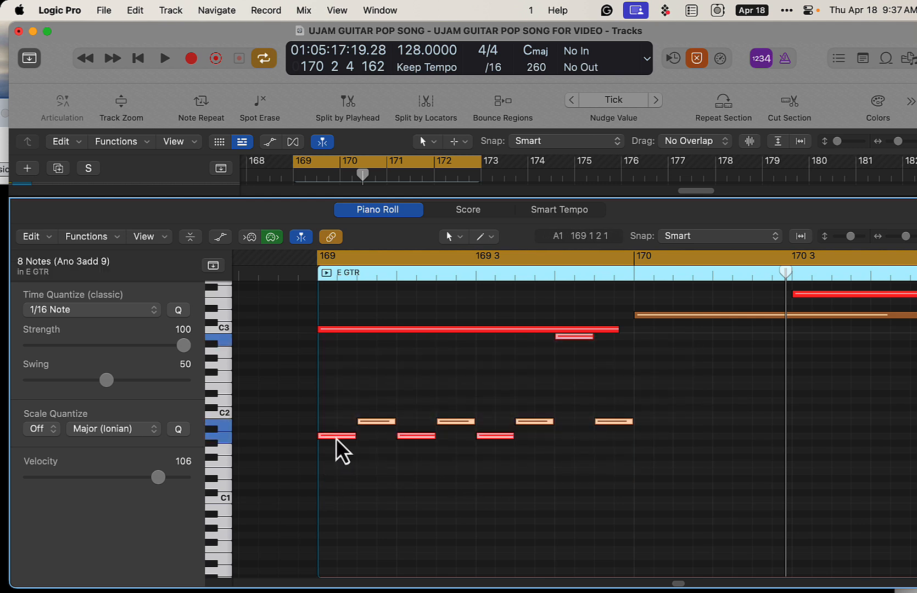
pyautogui.moveTo(336, 437); pyautogui.dragTo(655, 440)
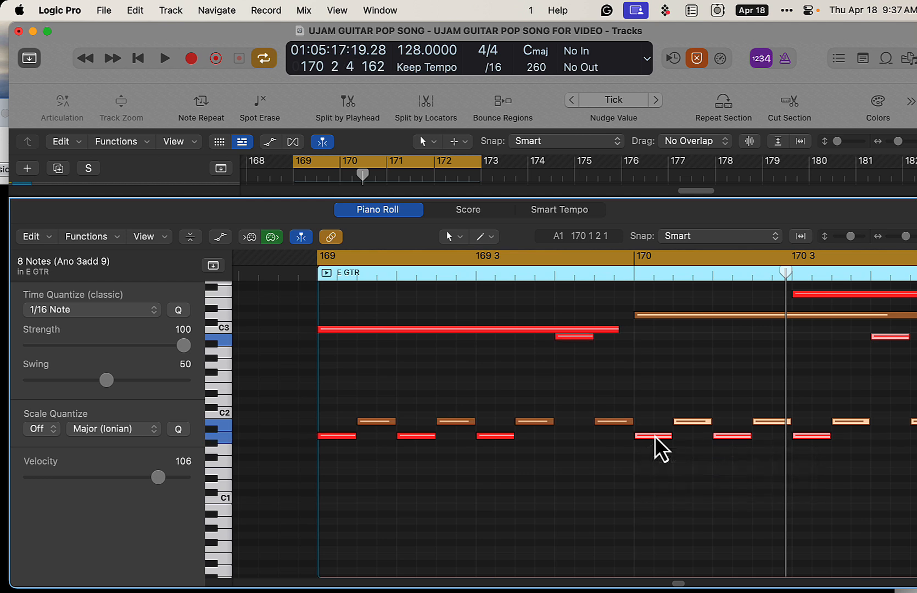
pyautogui.press('space')
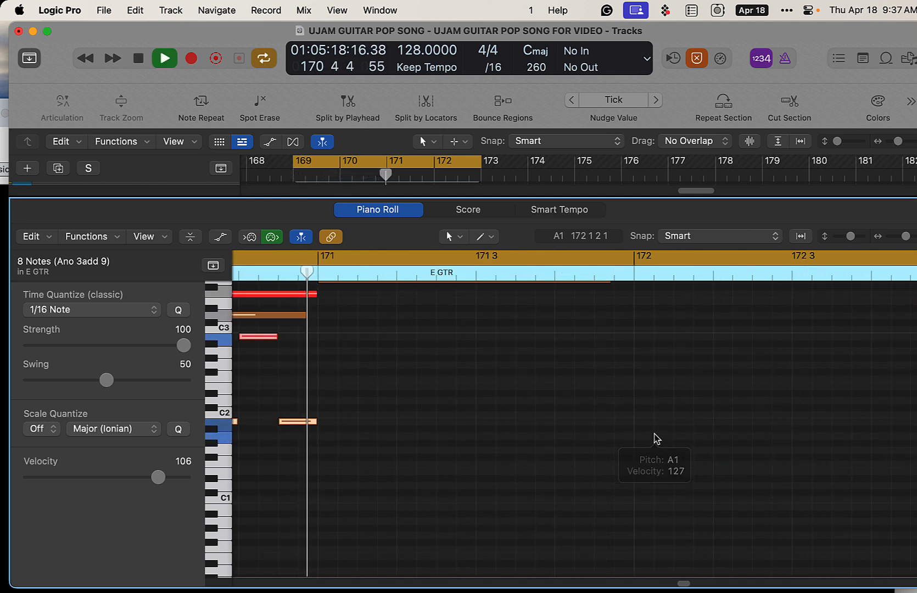
pyautogui.press('space')
# - Deselect the notes in the E GTR Piano Roll, raise the B1 note at 169 3 3 to D2 and play it back
pyautogui.moveTo(689, 585); pyautogui.dragTo(681, 585)
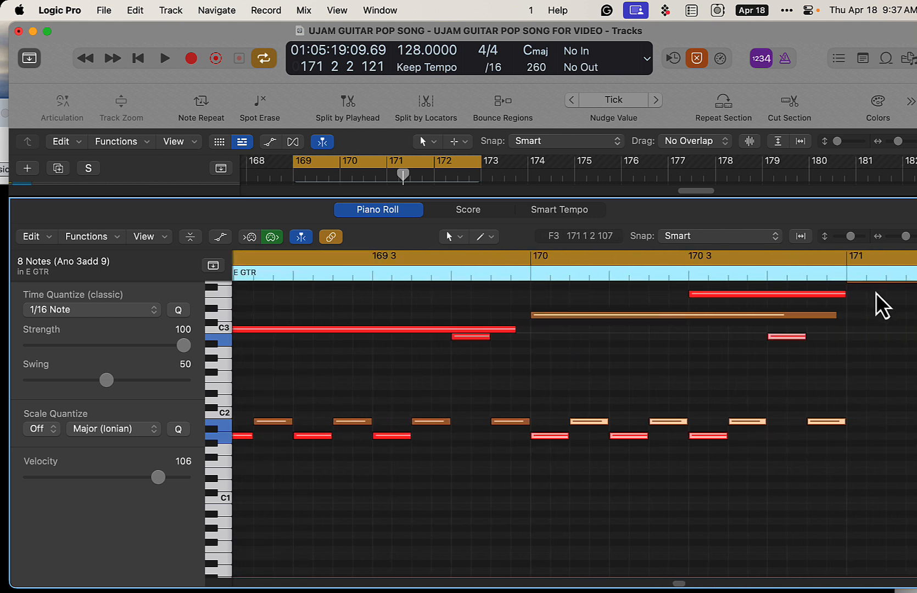
pyautogui.moveTo(907, 237); pyautogui.dragTo(904, 238)
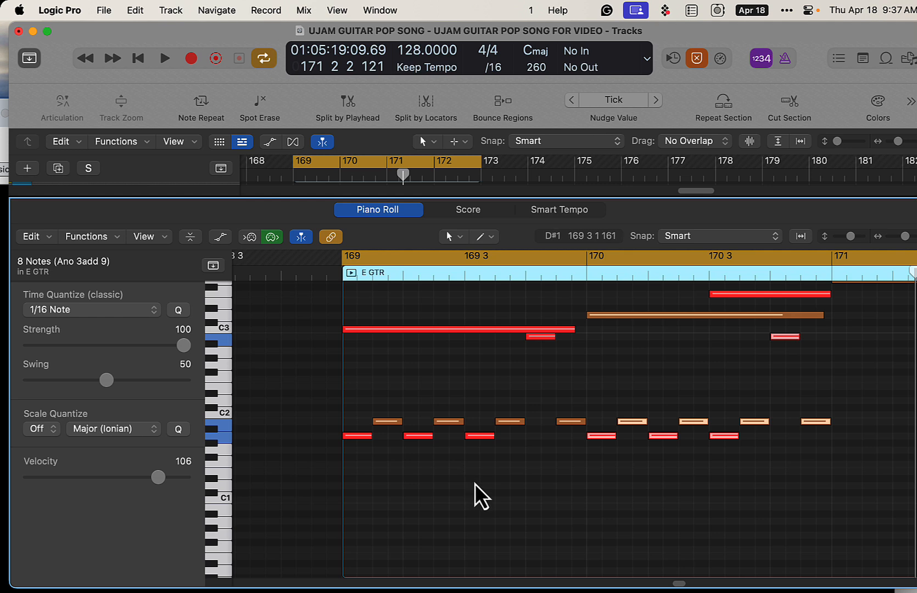
pyautogui.press('t')
pyautogui.click(559, 506)
pyautogui.press('t')
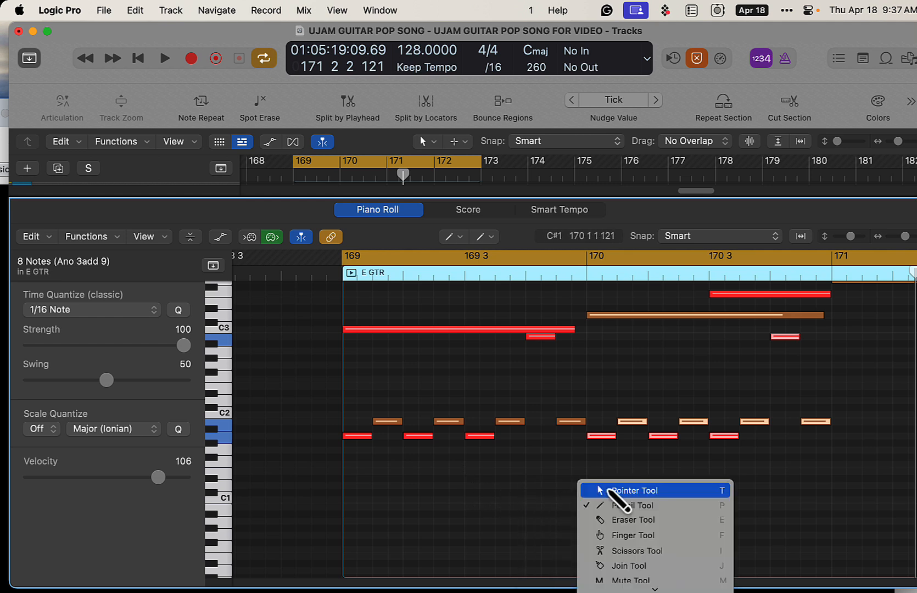
pyautogui.press('Escape')
pyautogui.click(456, 459)
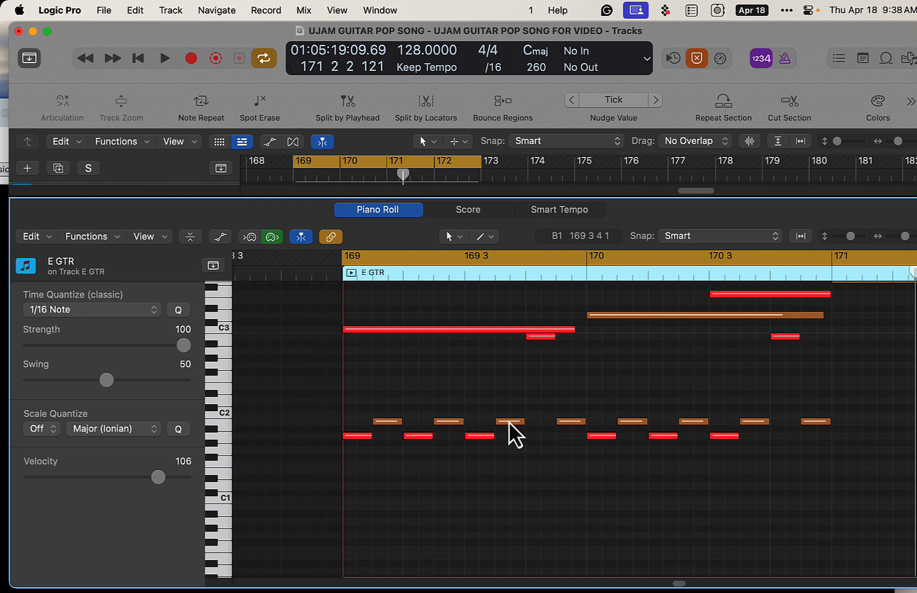
pyautogui.moveTo(508, 423); pyautogui.dragTo(515, 412)
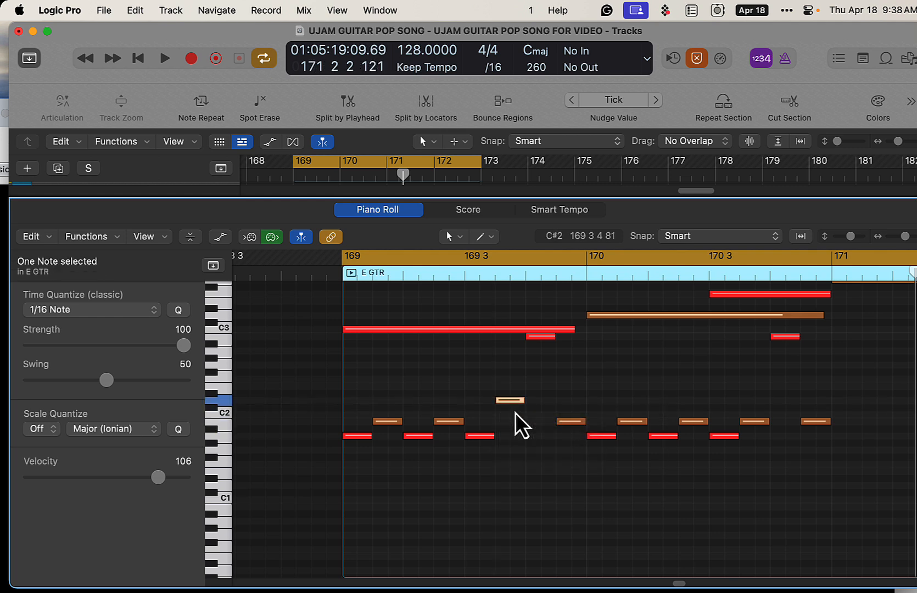
pyautogui.press('space')
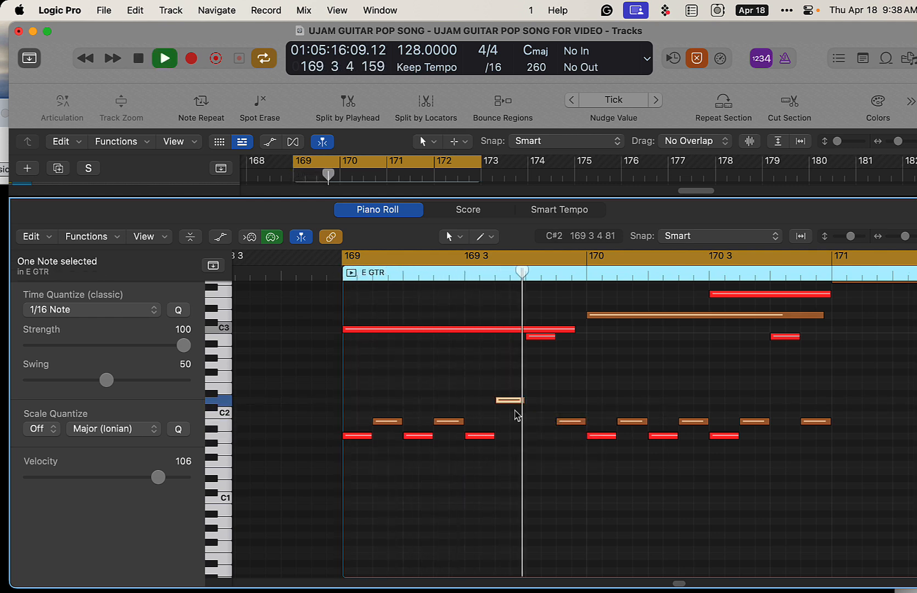
pyautogui.press('space')
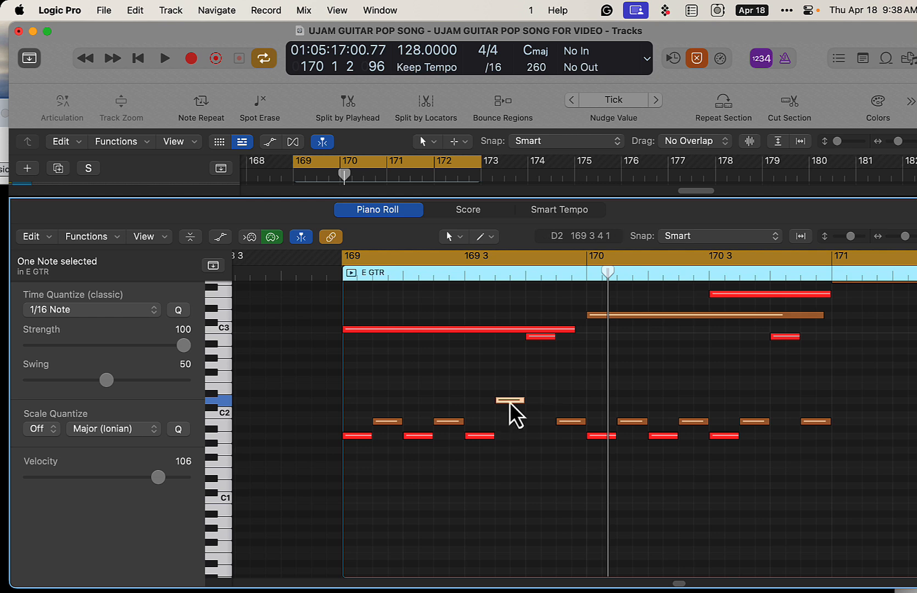
pyautogui.moveTo(509, 402)
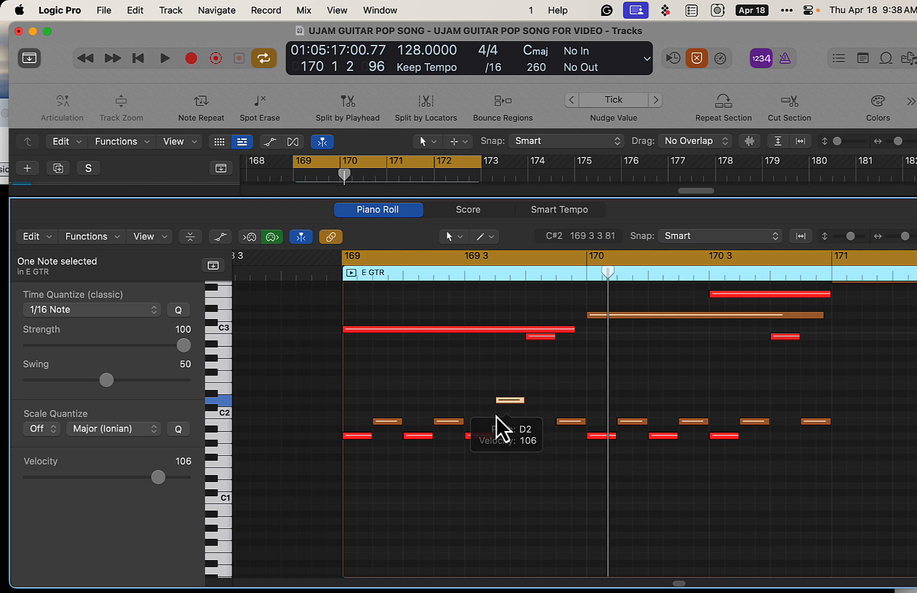
# - Raise the B1 note at 169 4 3 to F2 and audition the pattern
pyautogui.moveTo(569, 421); pyautogui.dragTo(569, 385)
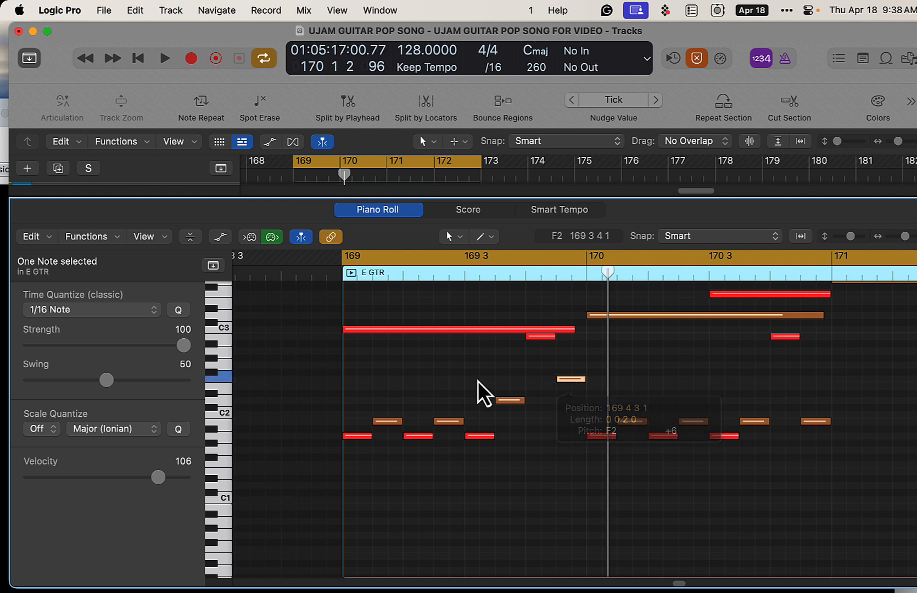
pyautogui.press('space')
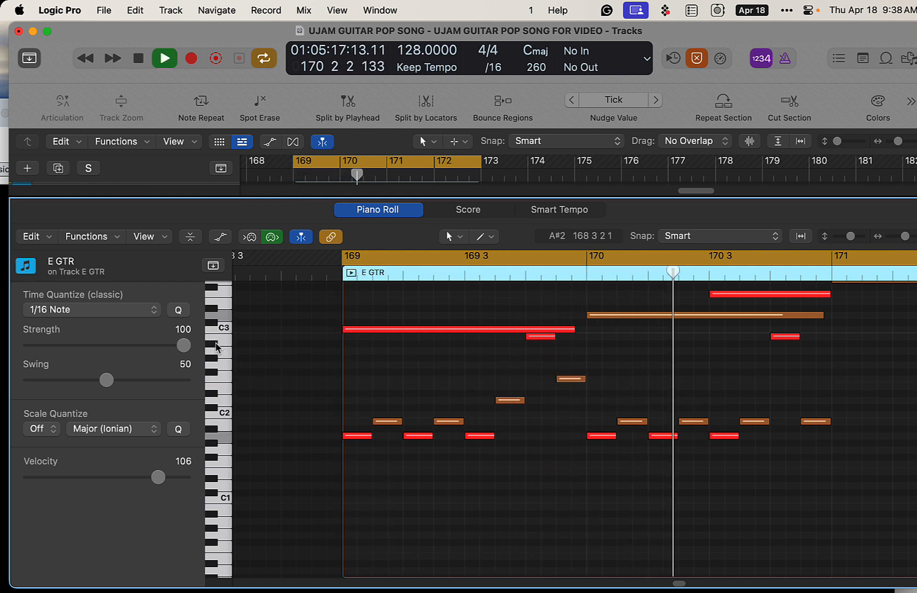
pyautogui.press('space')
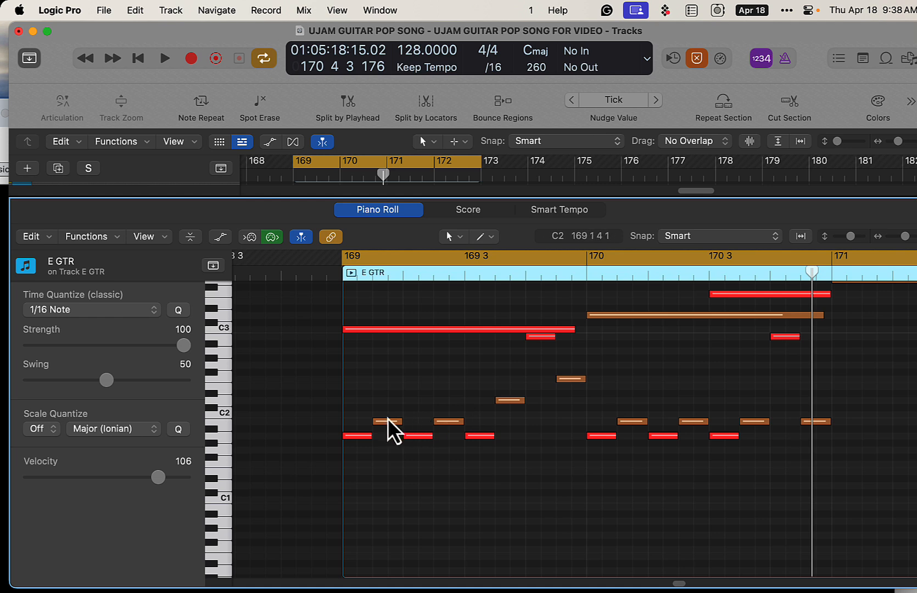
# - Lower the B1 notes at 169 1 3 and 169 2 3 to A#1, auditioning each change
pyautogui.moveTo(388, 426); pyautogui.dragTo(391, 436)
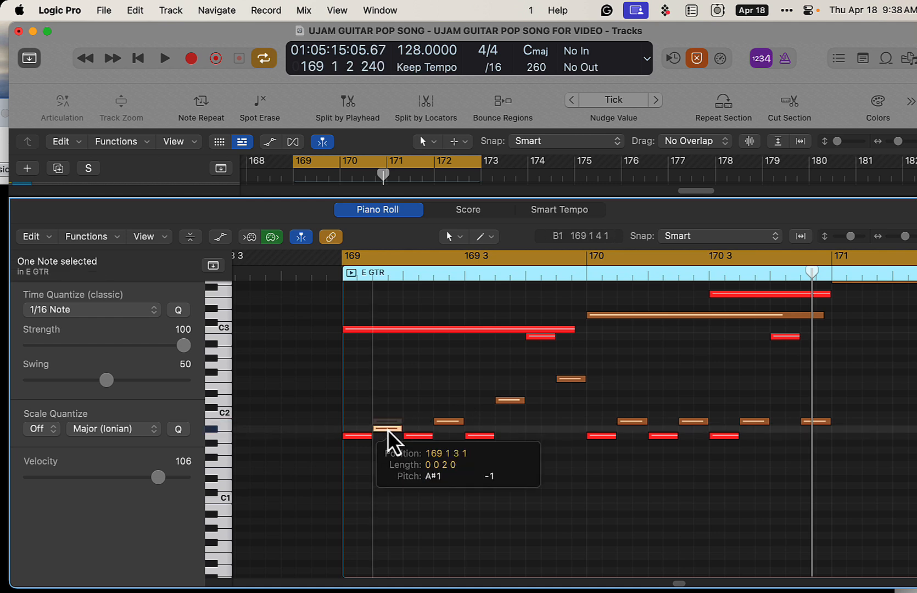
pyautogui.press('space')
pyautogui.press('space')
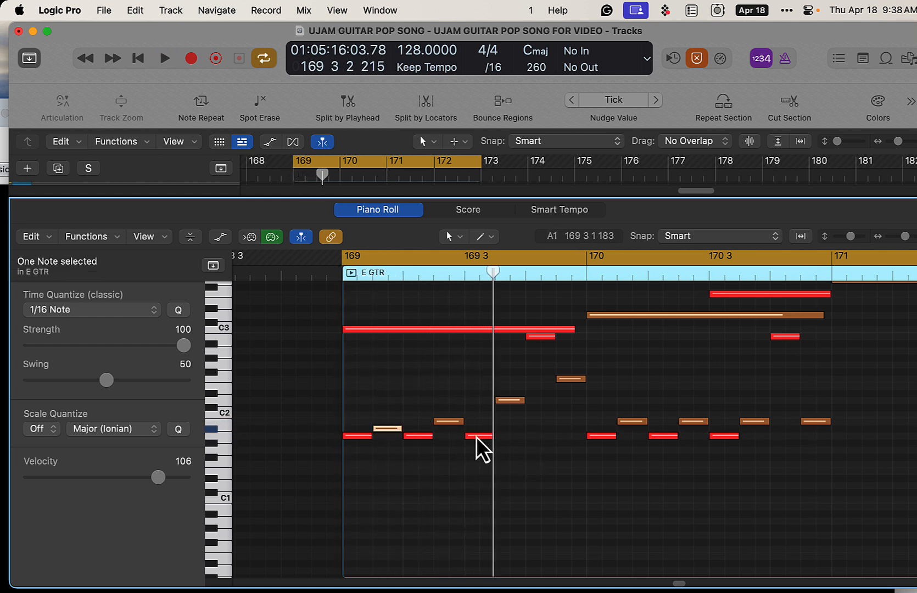
pyautogui.moveTo(448, 423); pyautogui.dragTo(451, 432)
pyautogui.press('space')
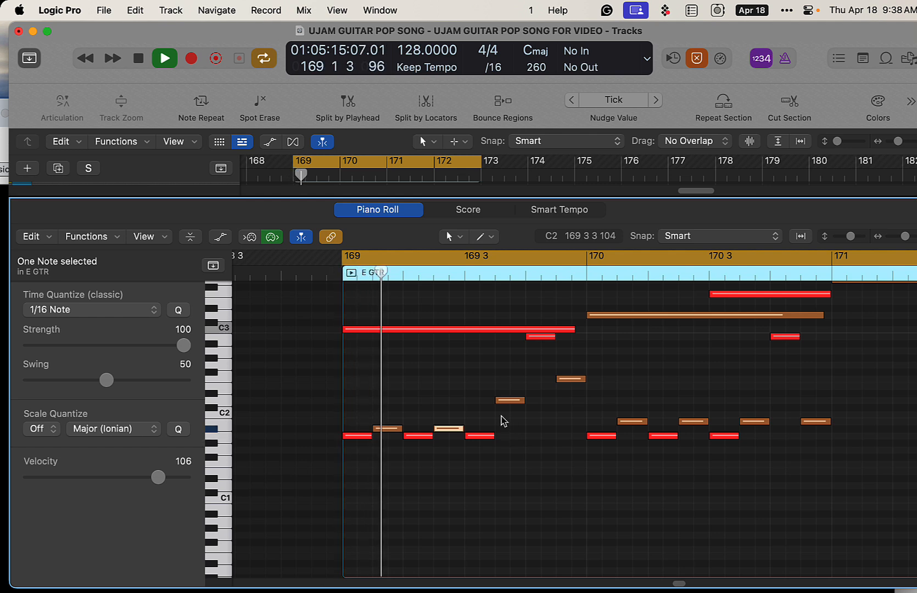
pyautogui.press('space')
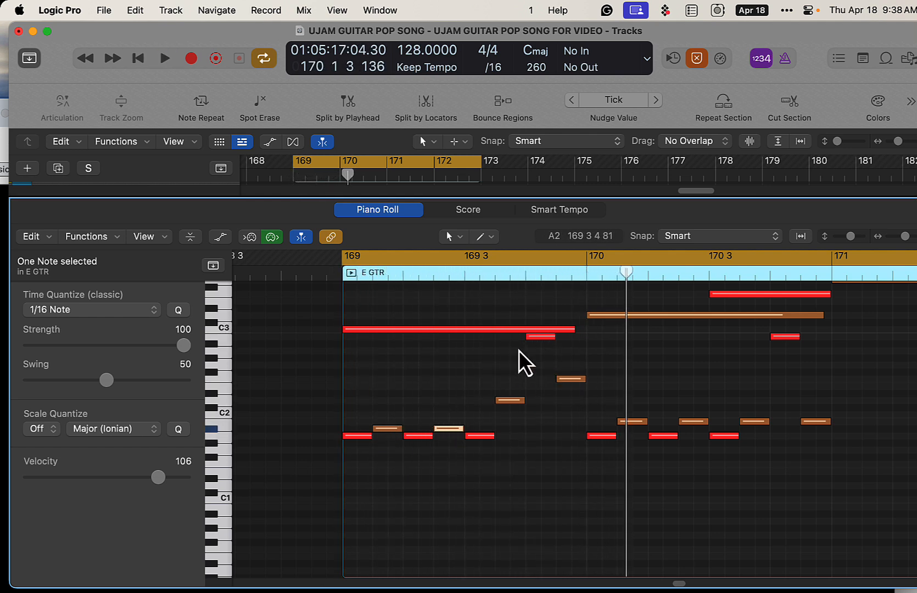
# - Lower the B2 note at 169 4 1 to E2 and play back the pattern
pyautogui.moveTo(538, 339); pyautogui.dragTo(531, 397)
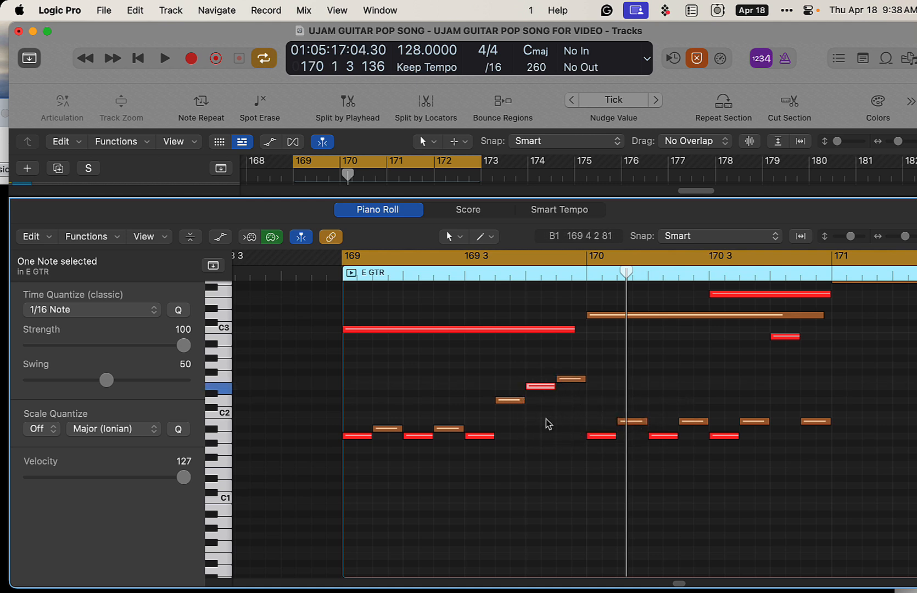
pyautogui.press('space')
pyautogui.press('space')
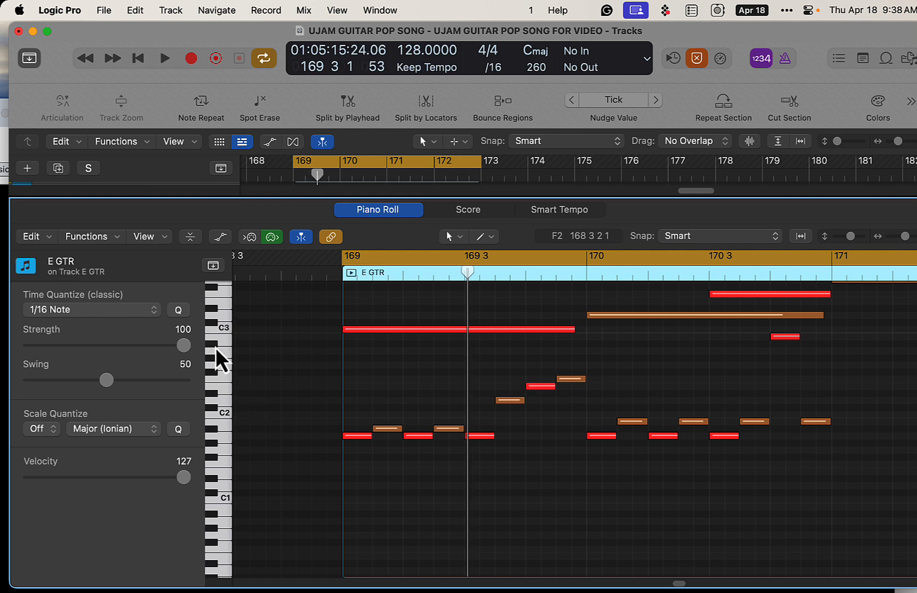
pyautogui.press('space')
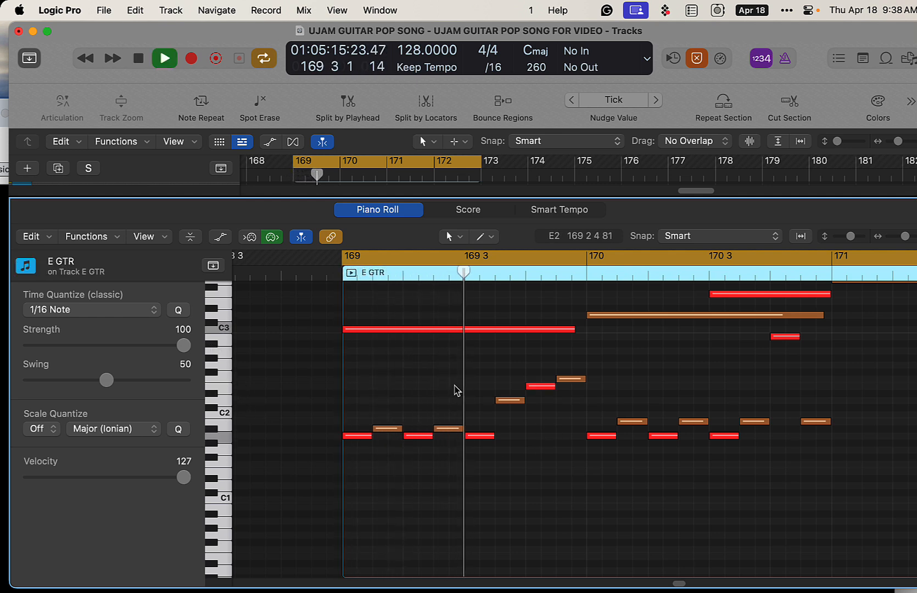
pyautogui.press('space')
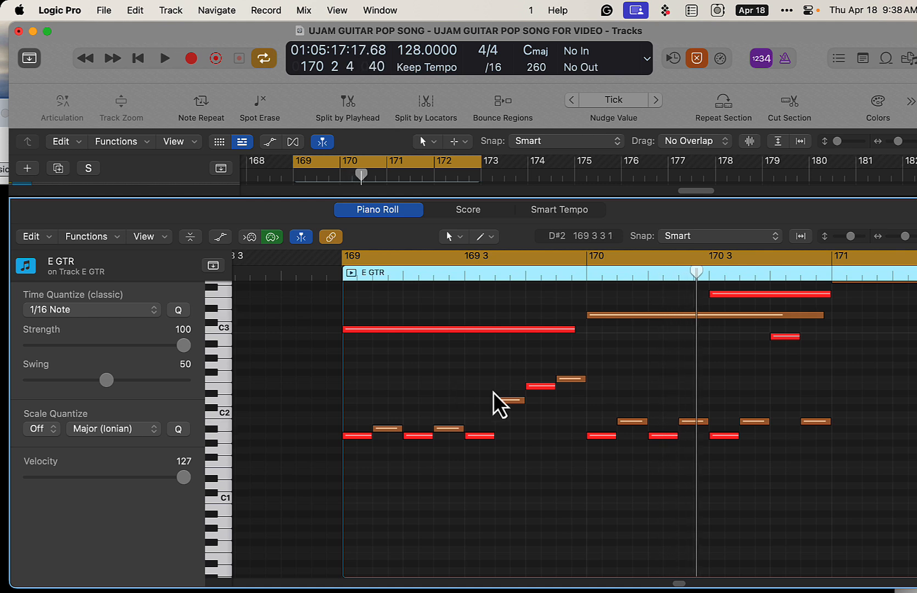
# - Delete the last two B1 notes in bar 170 with the Pointer Tool
pyautogui.press('t')
pyautogui.press('t')
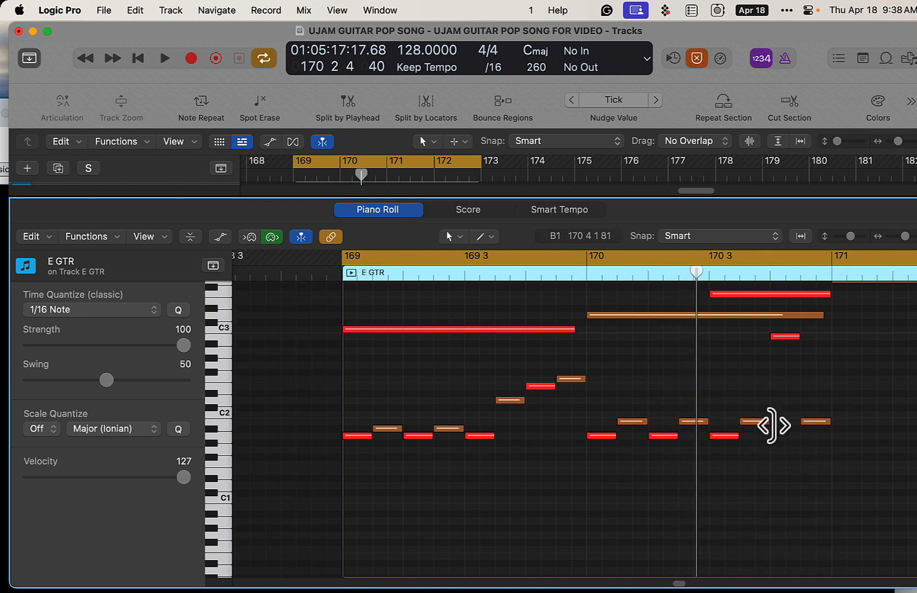
pyautogui.moveTo(834, 409); pyautogui.dragTo(761, 426)
pyautogui.press('BackSpace')
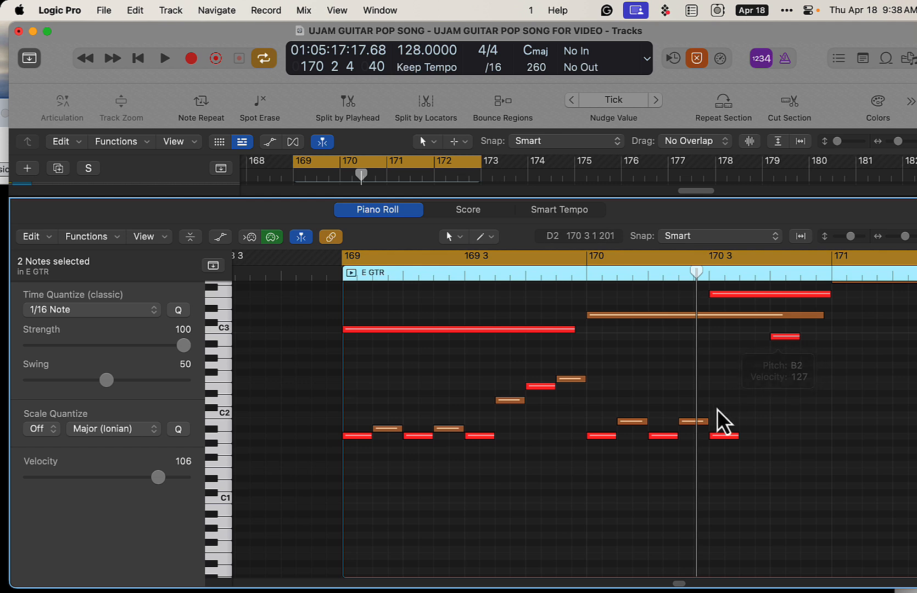
# - Copy the low pattern notes of bars 169 and 170, without the B2 note, to bars 171 and 172 and audition them
pyautogui.moveTo(787, 370); pyautogui.dragTo(846, 442)
pyautogui.press('space')
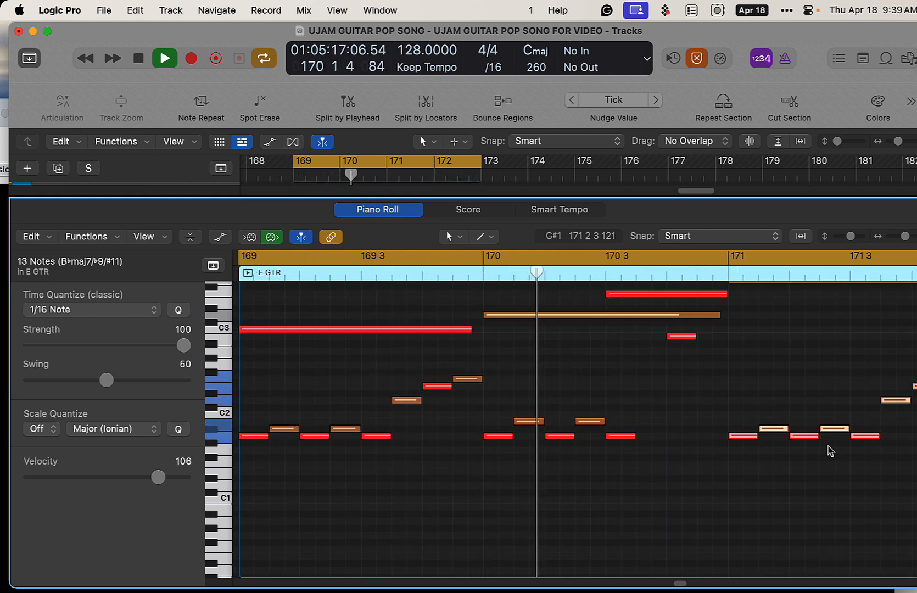
pyautogui.press('space')
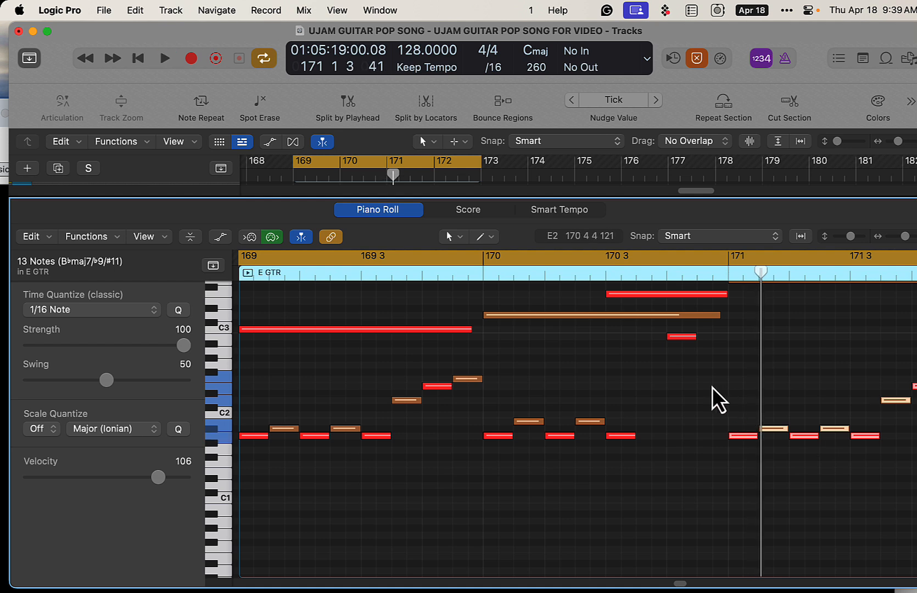
# - Delete the remaining B2 note in bar 170 and play back the pattern through bar 172
pyautogui.click(682, 337)
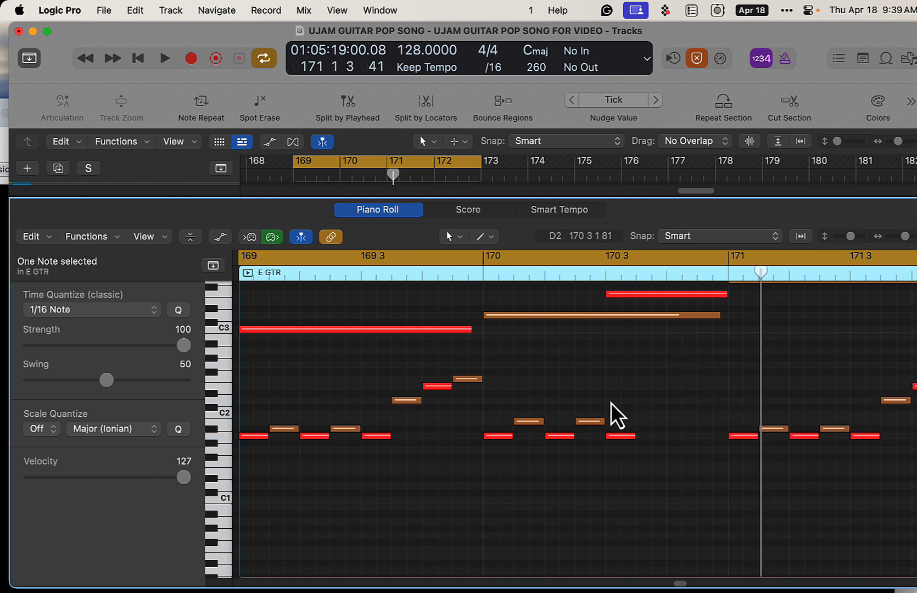
pyautogui.press('space')
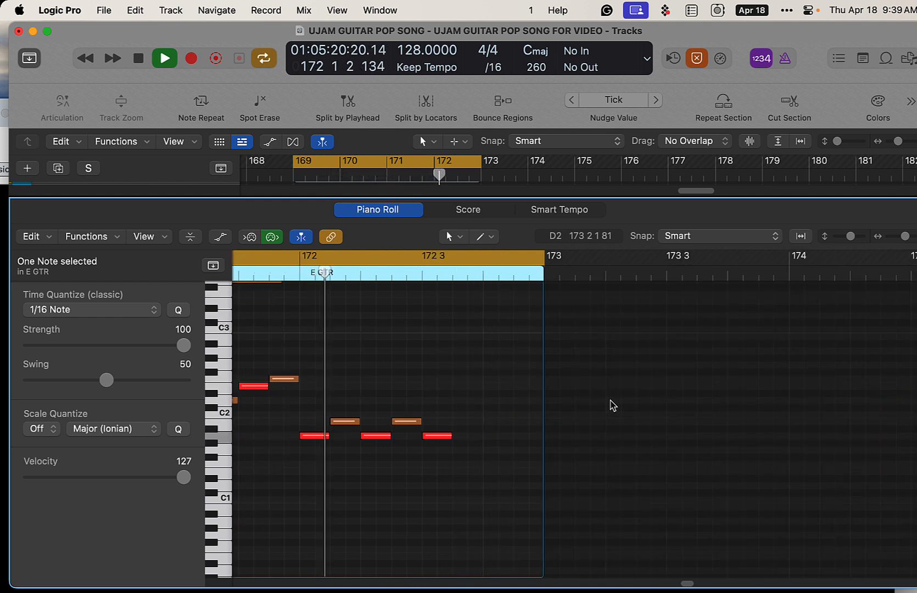
pyautogui.press('space')
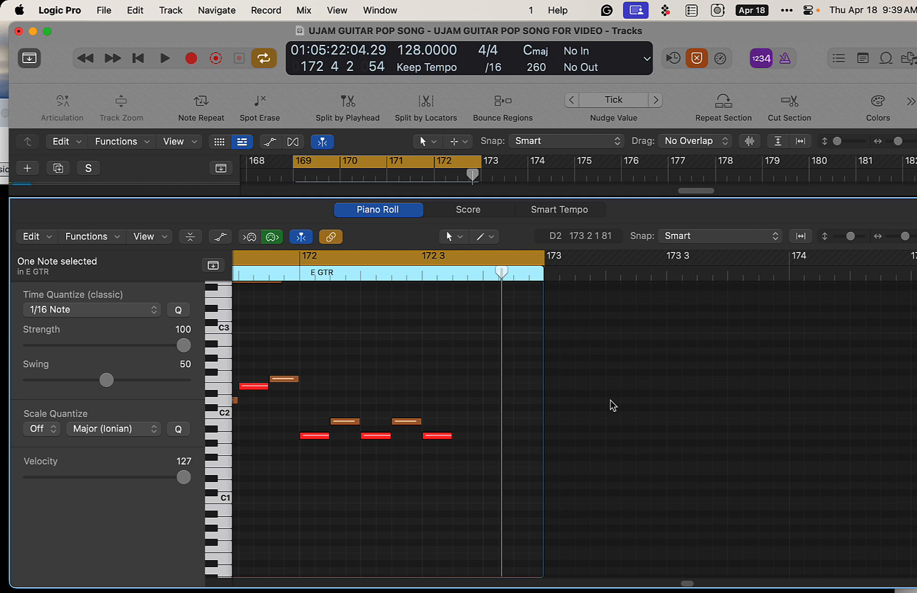
# - Return to the track view, show the channel strip of E GTR track 4 and open its VG-SPARKLE2 instrument
pyautogui.press('x')
pyautogui.press('x')
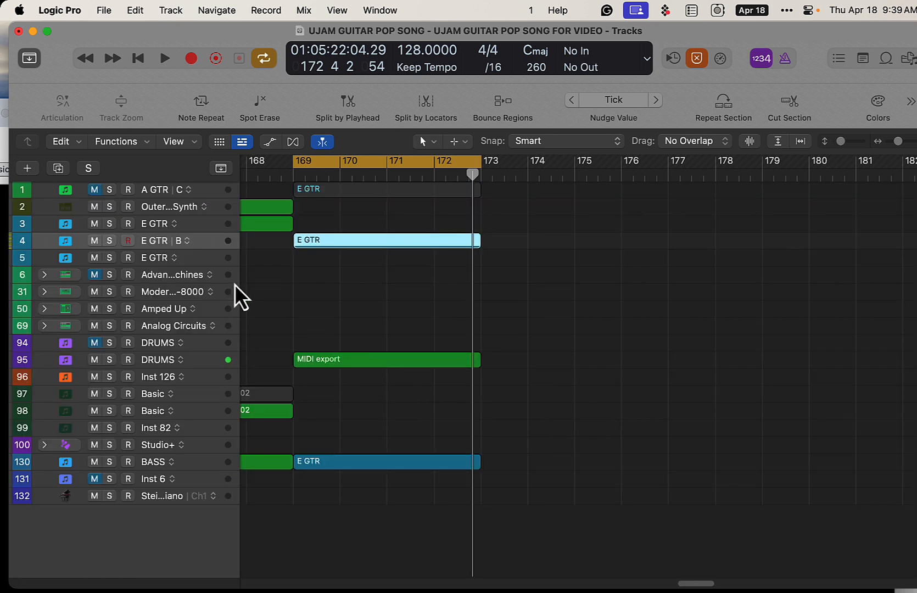
pyautogui.press('y')
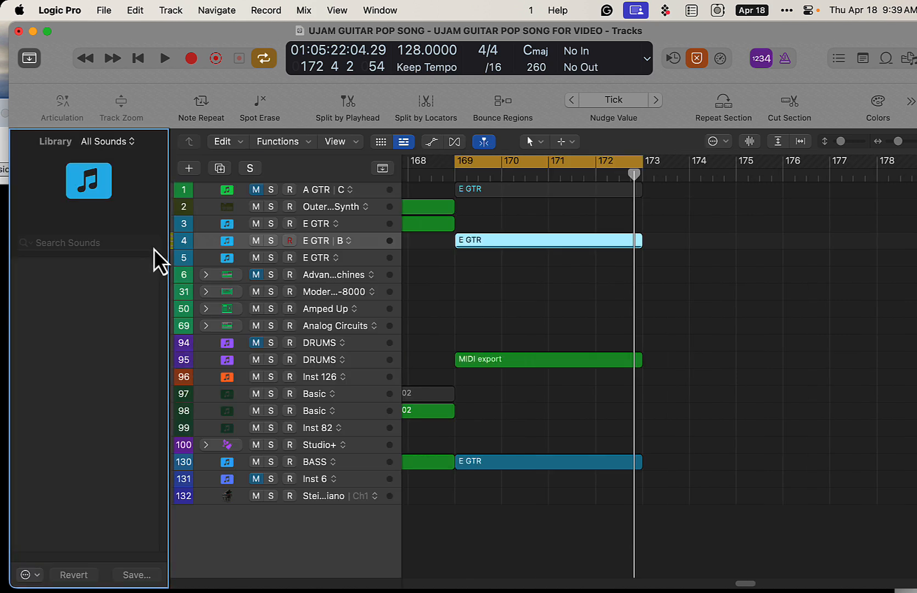
pyautogui.press('i')
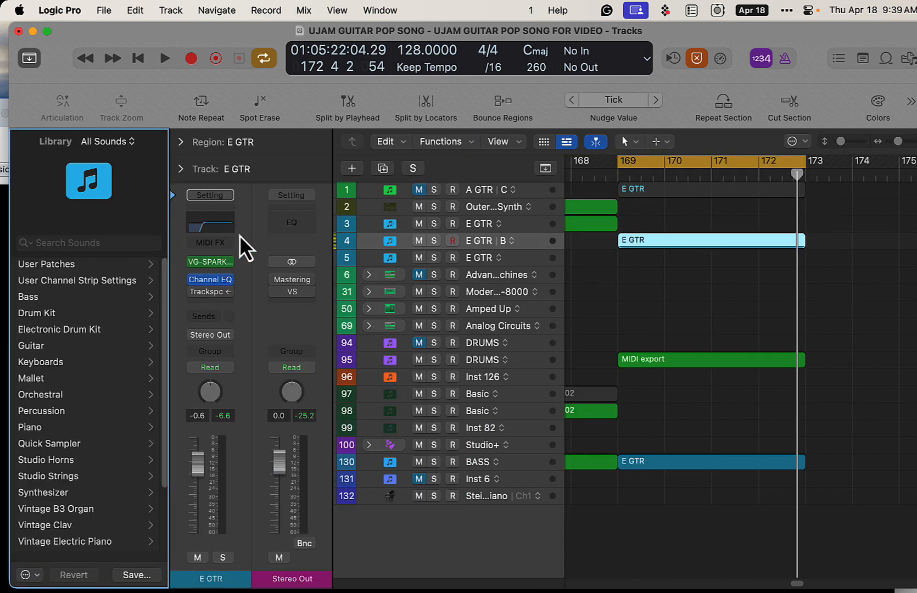
pyautogui.click(215, 262)
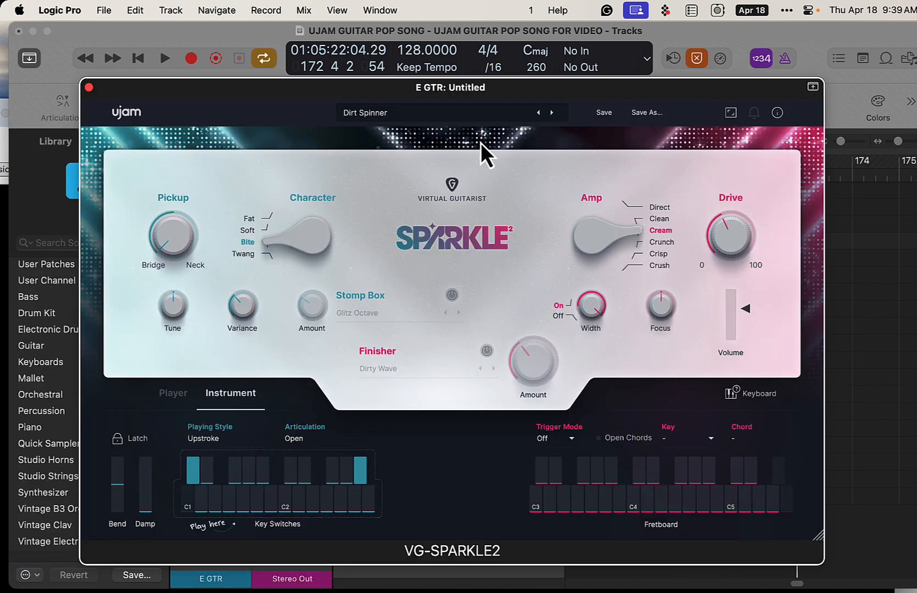
# - Place the Off-Beat 1/8 phrase of Player style "95 bpm - In A Spin" on track 4 at bar 173, restoring Instrument mode before closing the plug-in
pyautogui.click(173, 393)
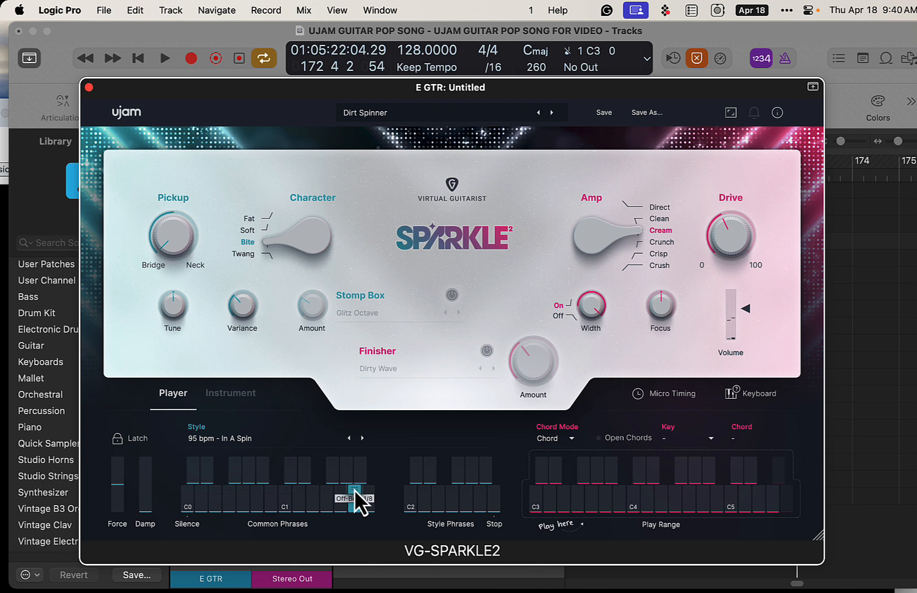
pyautogui.moveTo(692, 419); pyautogui.dragTo(879, 242)
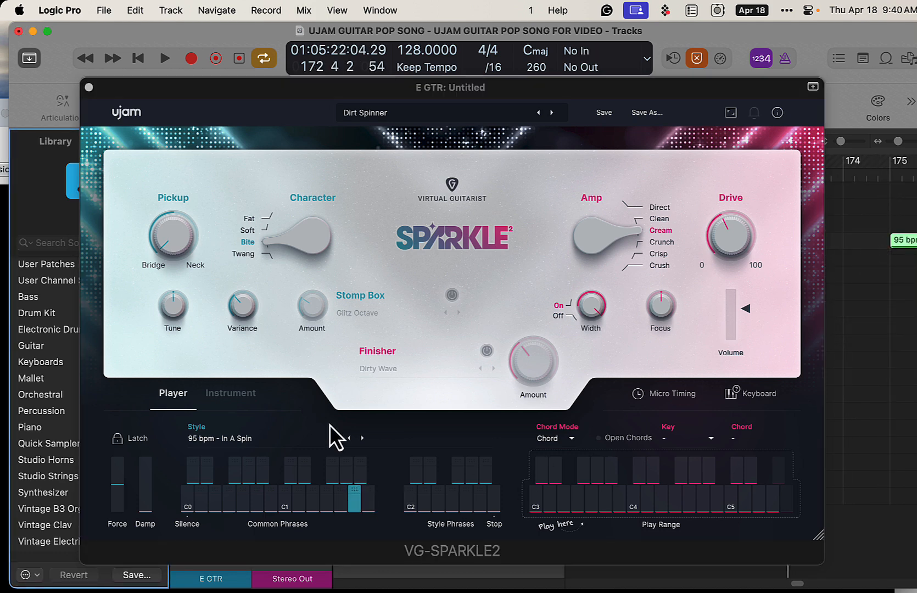
pyautogui.click(233, 405)
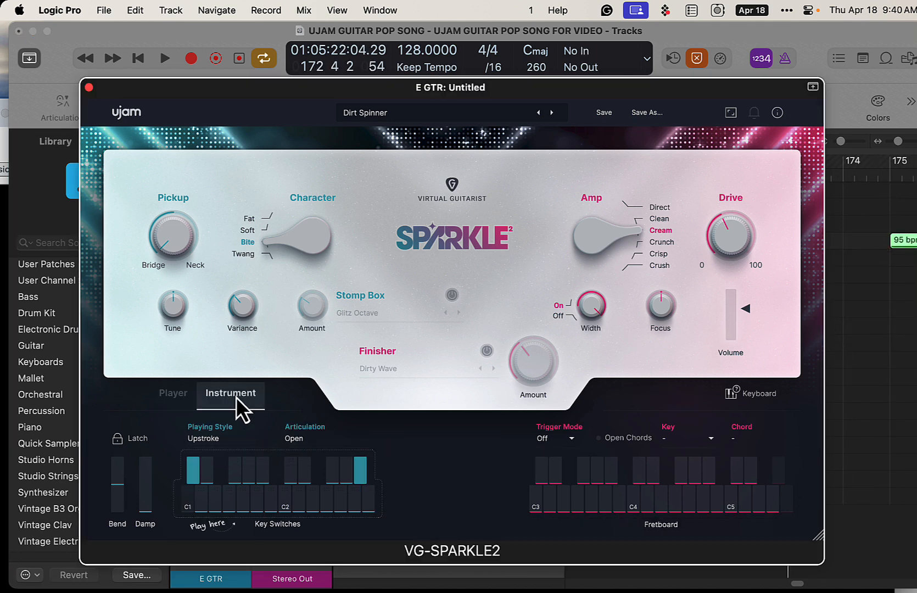
pyautogui.click(89, 88)
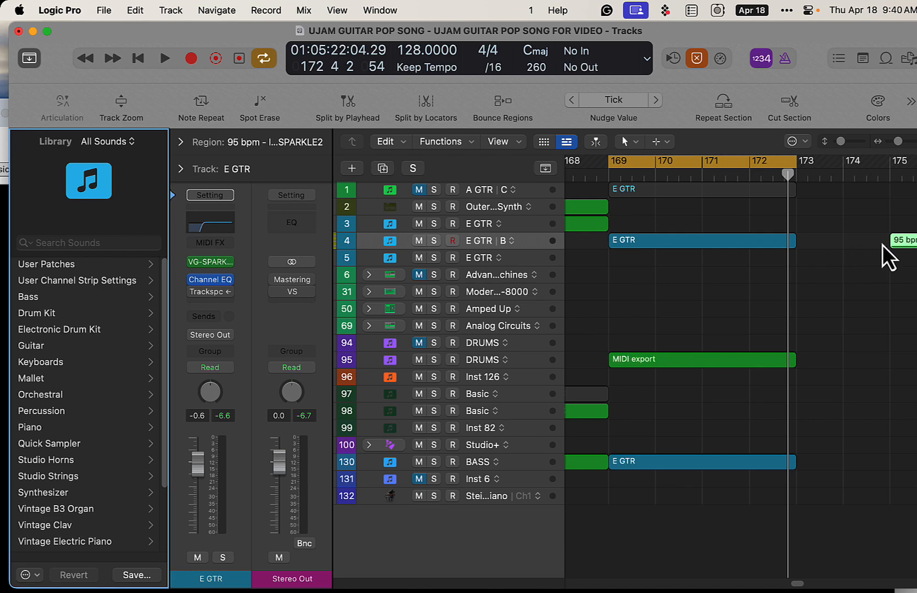
pyautogui.moveTo(908, 245); pyautogui.dragTo(813, 245)
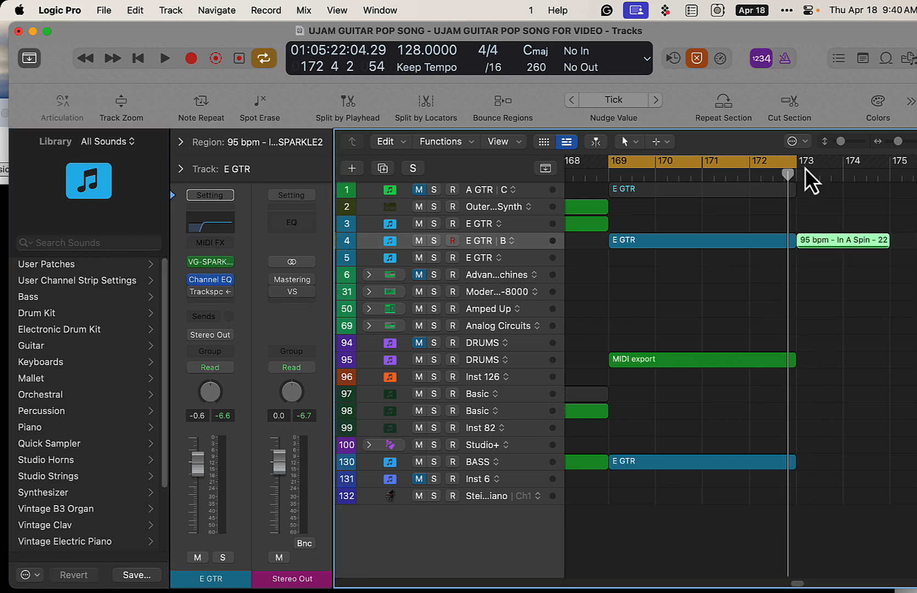
# - Cycle bars 173 and 174, open the 95 bpm - In A Spin region in the Piano Roll with collapsed note rows and play it
pyautogui.moveTo(796, 172); pyautogui.dragTo(889, 181)
pyautogui.doubleClick(835, 247)
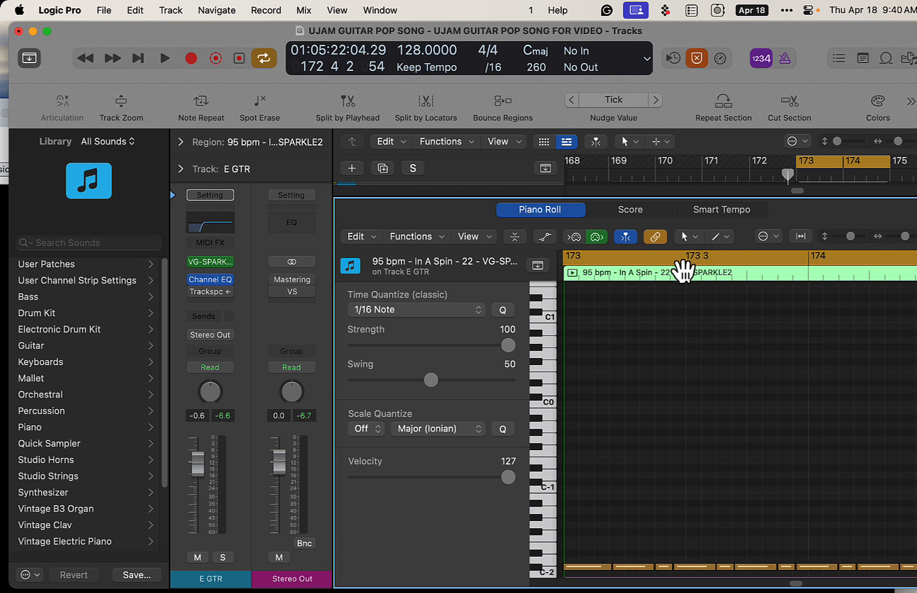
pyautogui.moveTo(905, 237); pyautogui.dragTo(899, 240)
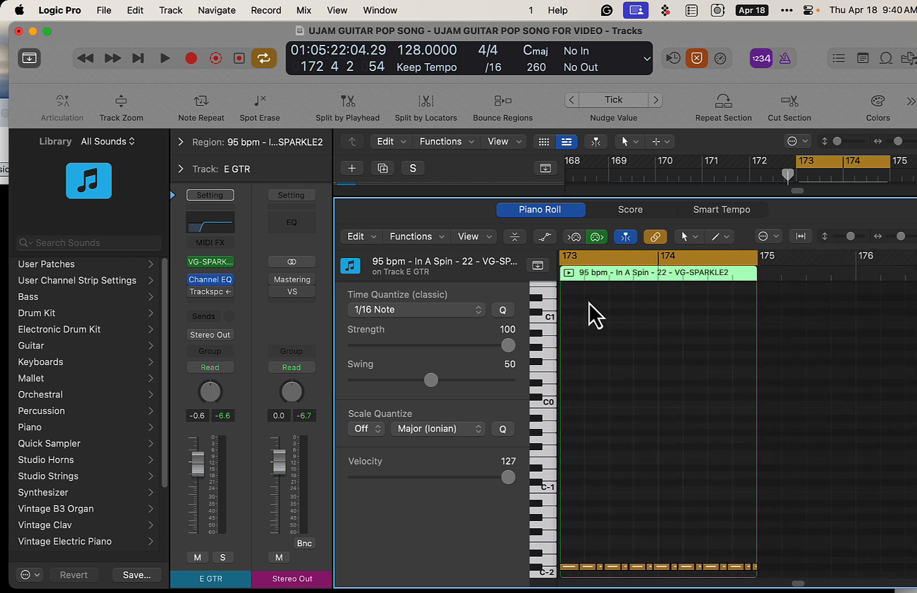
pyautogui.click(512, 240)
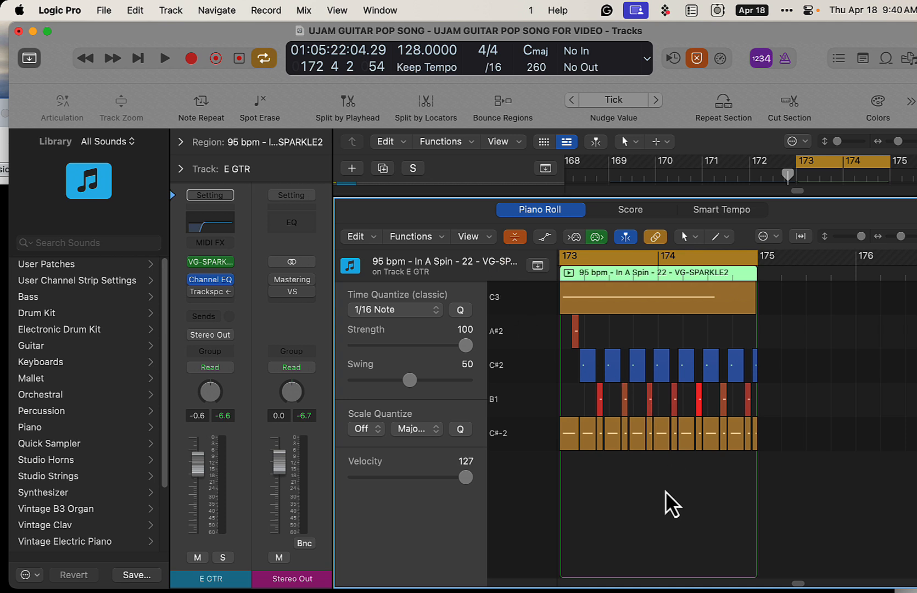
pyautogui.press('space')
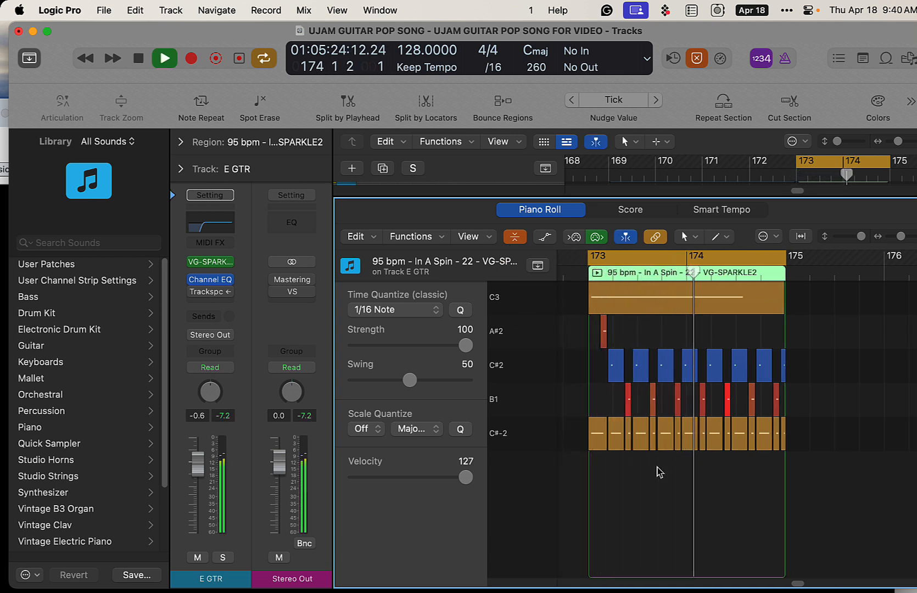
pyautogui.press('space')
# - Draw an extra B1 note near the end of bar 173 and another near the end of bar 174, auditioning the pattern
pyautogui.press('t')
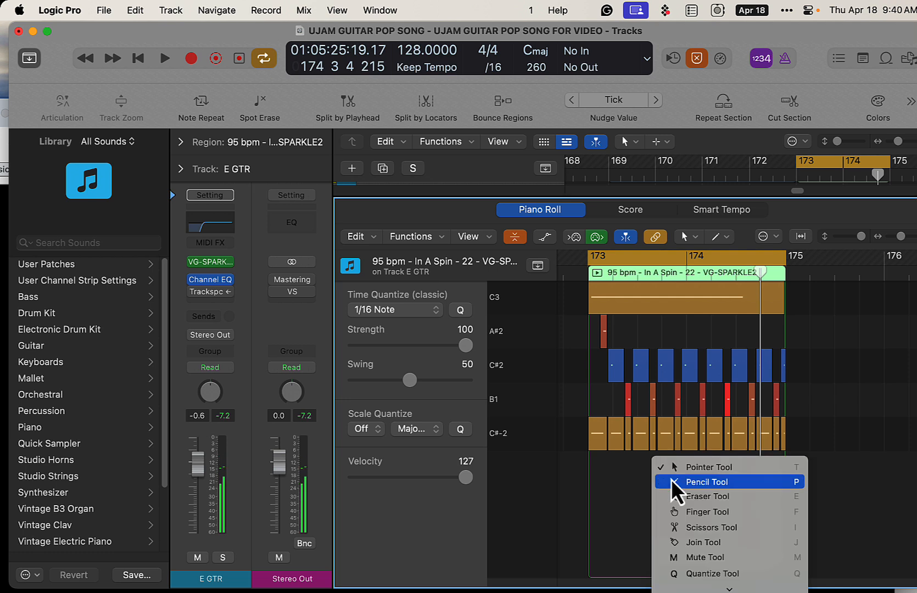
pyautogui.click(677, 484)
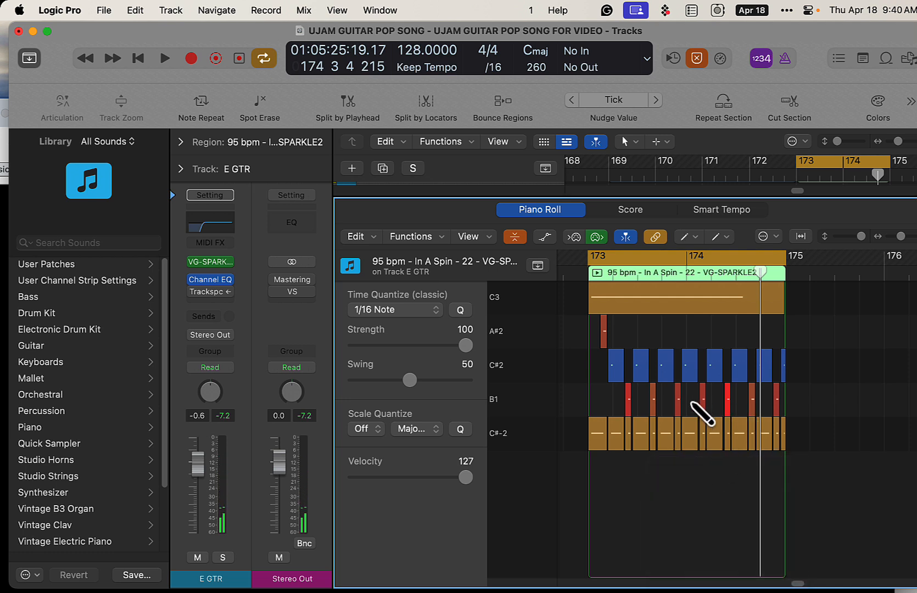
pyautogui.click(668, 405)
pyautogui.moveTo(674, 407)
pyautogui.mouseDown()
pyautogui.moveTo(689, 409)
pyautogui.moveTo(683, 414)
pyautogui.mouseUp()
pyautogui.press('space')
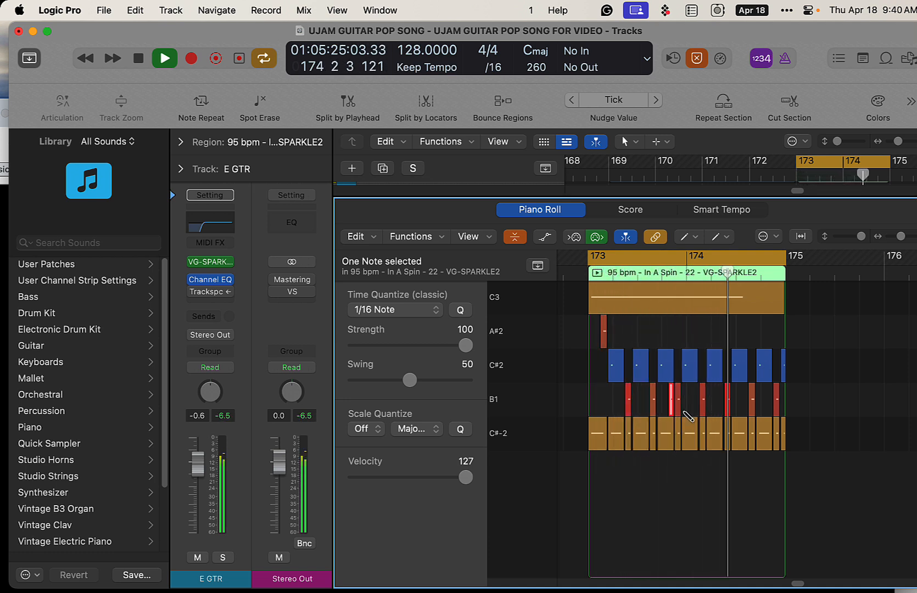
pyautogui.press('space')
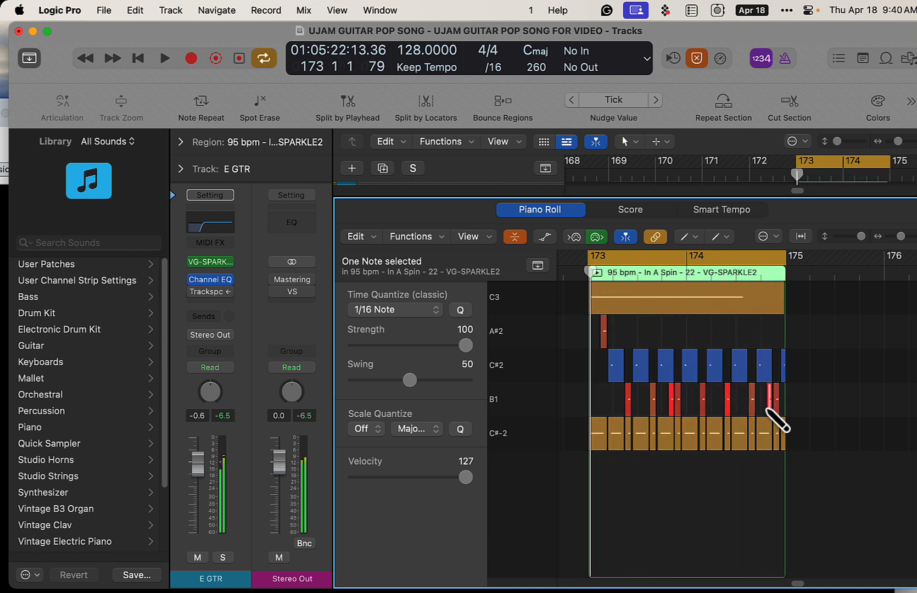
pyautogui.press('space')
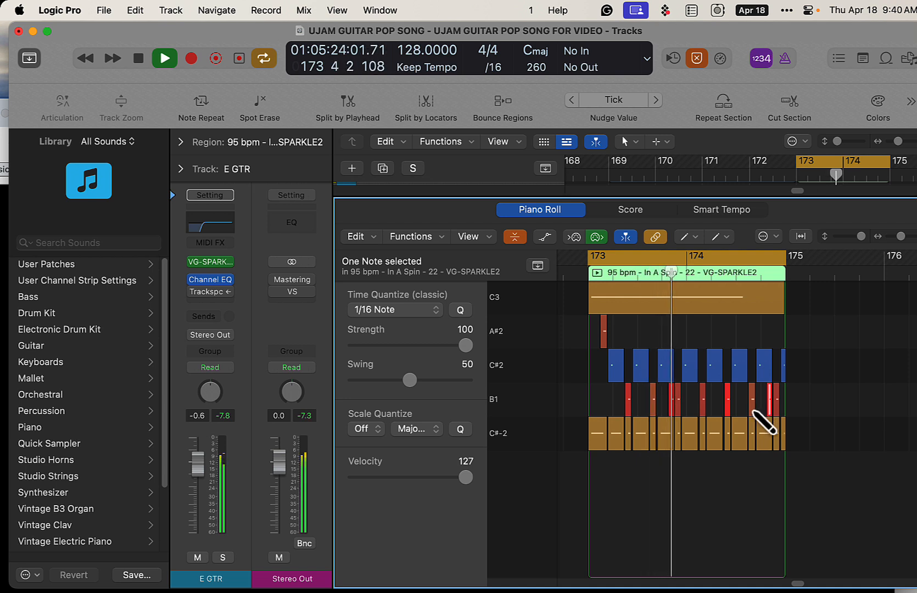
pyautogui.press('space')
# - Shorten the C3 note to about half a bar, draw a D3 note of similar length after it and audition the phrase
pyautogui.press('space')
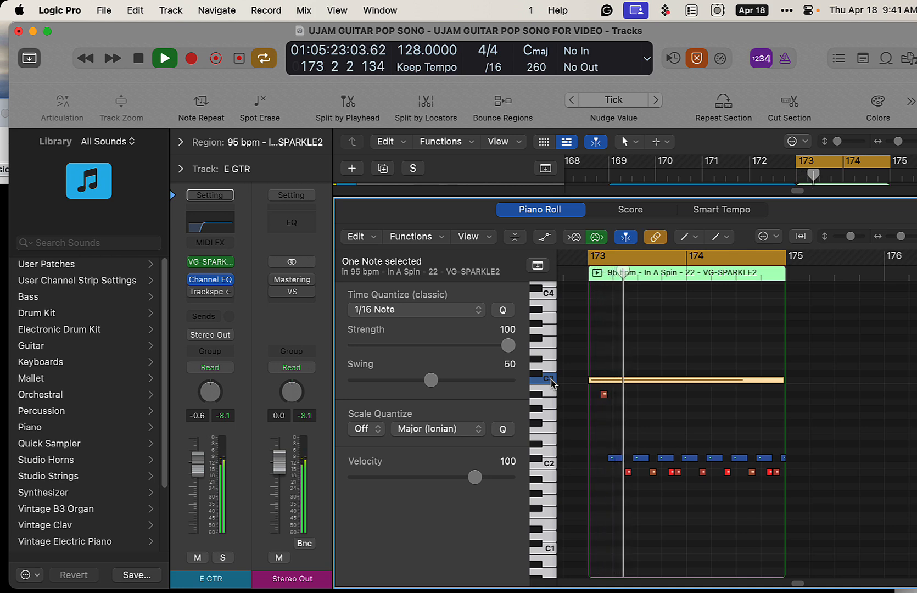
pyautogui.press('space')
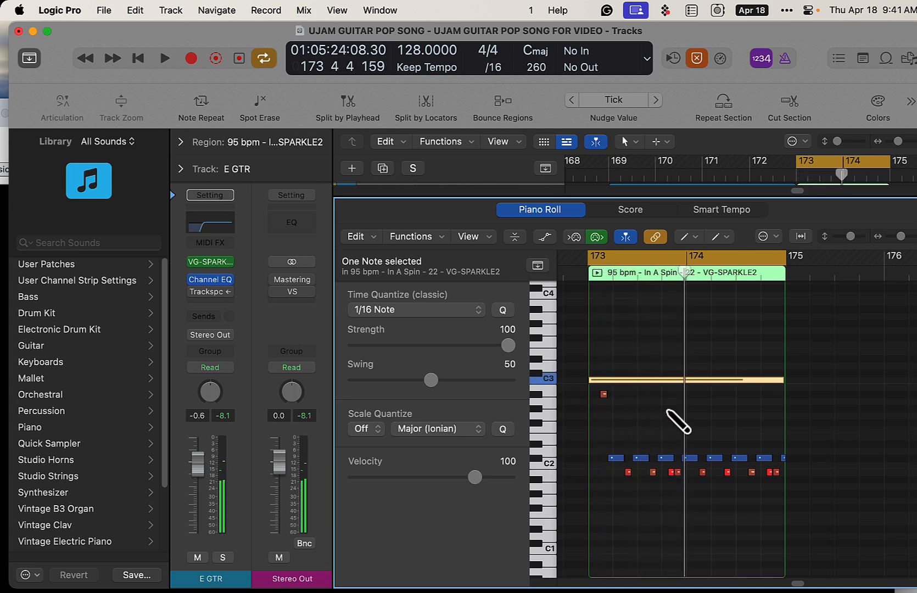
pyautogui.press('t')
pyautogui.press('t')
pyautogui.moveTo(783, 381); pyautogui.dragTo(642, 383)
pyautogui.press('t')
pyautogui.click(690, 396)
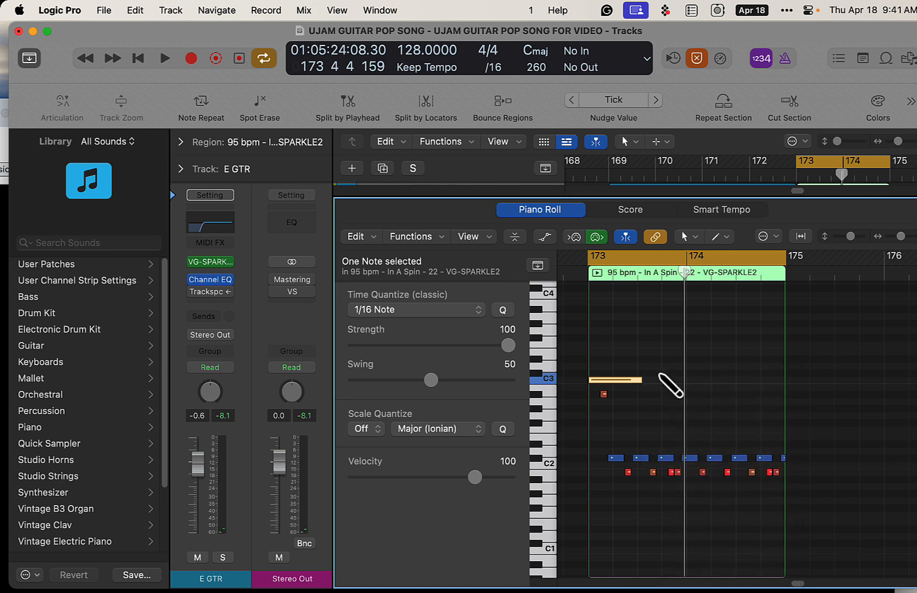
pyautogui.click(641, 365)
pyautogui.press('space')
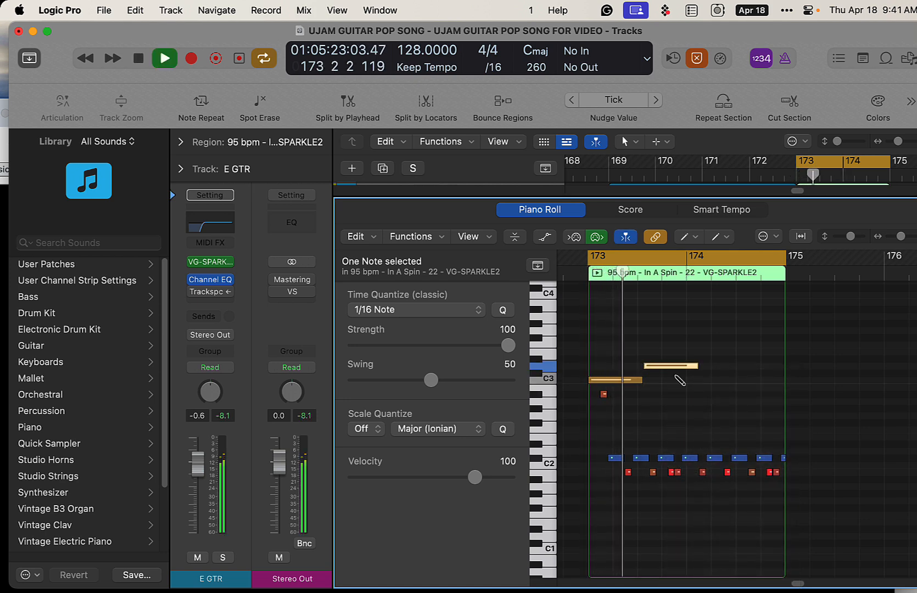
pyautogui.press('space')
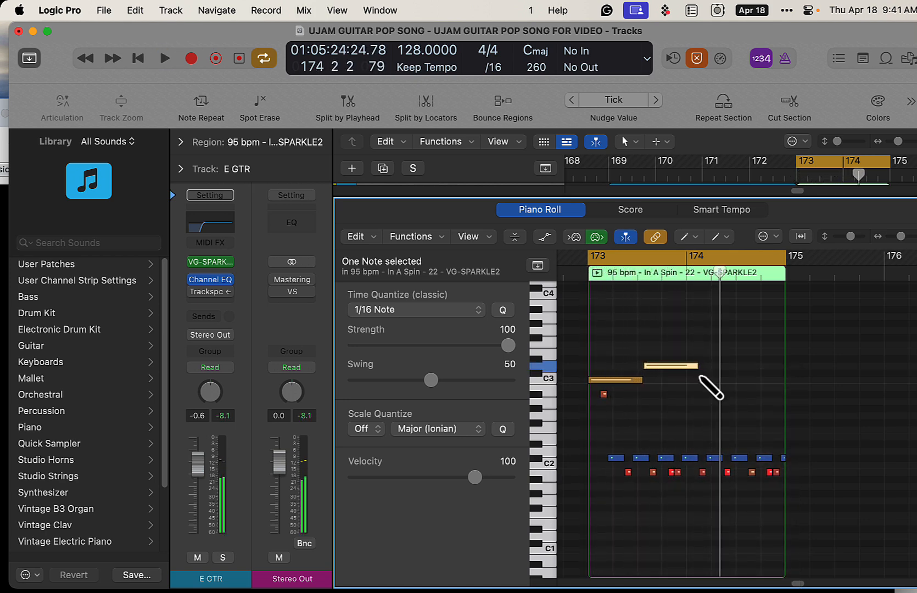
# - Draw a C3 note about half a bar long at the start of bar 174 and audition the phrase
pyautogui.click(694, 380)
pyautogui.moveTo(710, 381); pyautogui.dragTo(707, 381)
pyautogui.press('space')
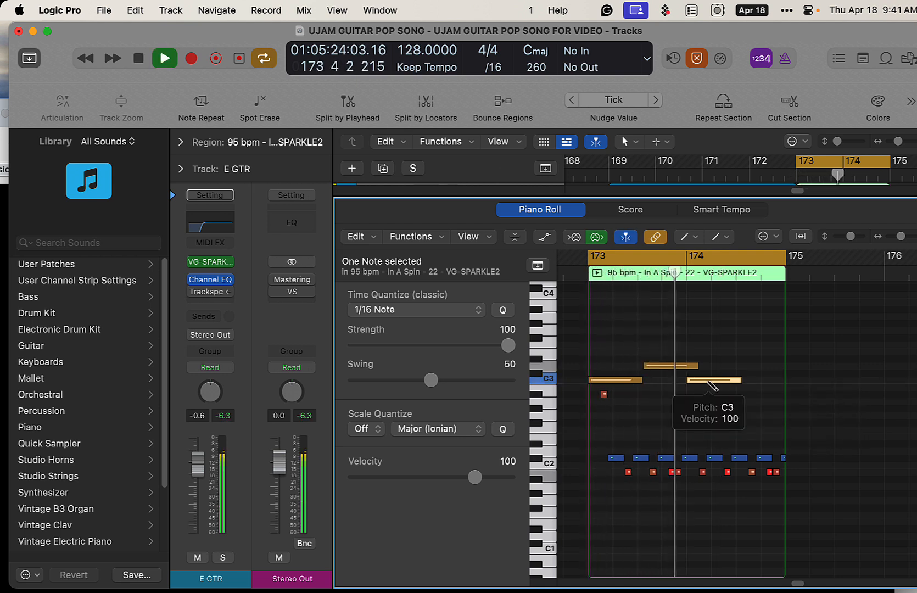
pyautogui.press('space')
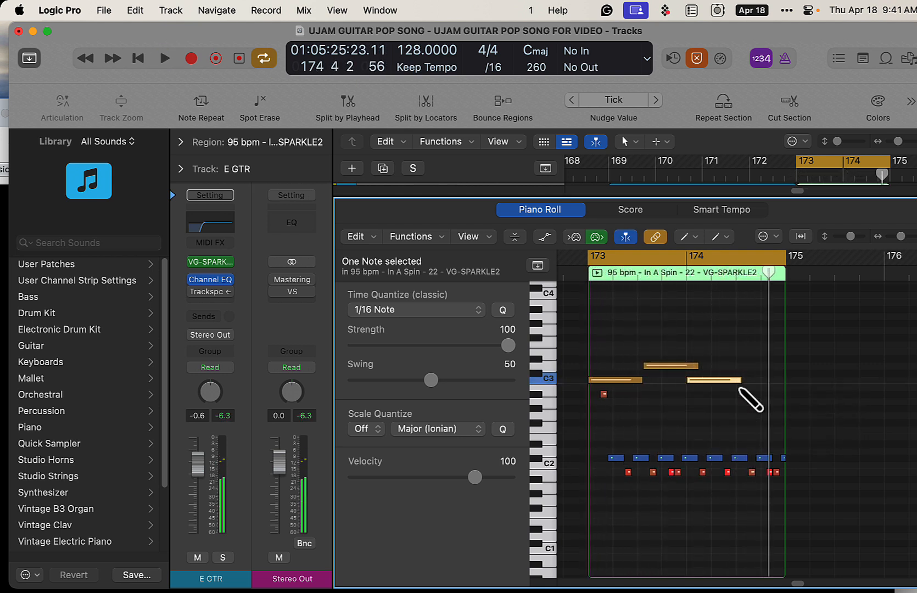
# - Draw an E3 note in the second half of bar 174, raise it to F3 and audition the phrase
pyautogui.click(739, 351)
pyautogui.press('space')
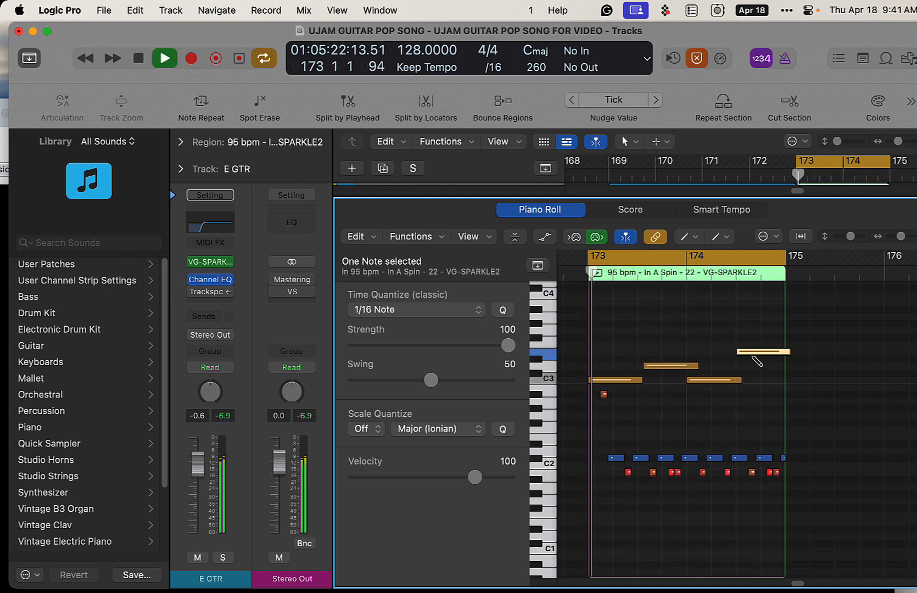
pyautogui.press('space')
pyautogui.press('t')
pyautogui.press('t')
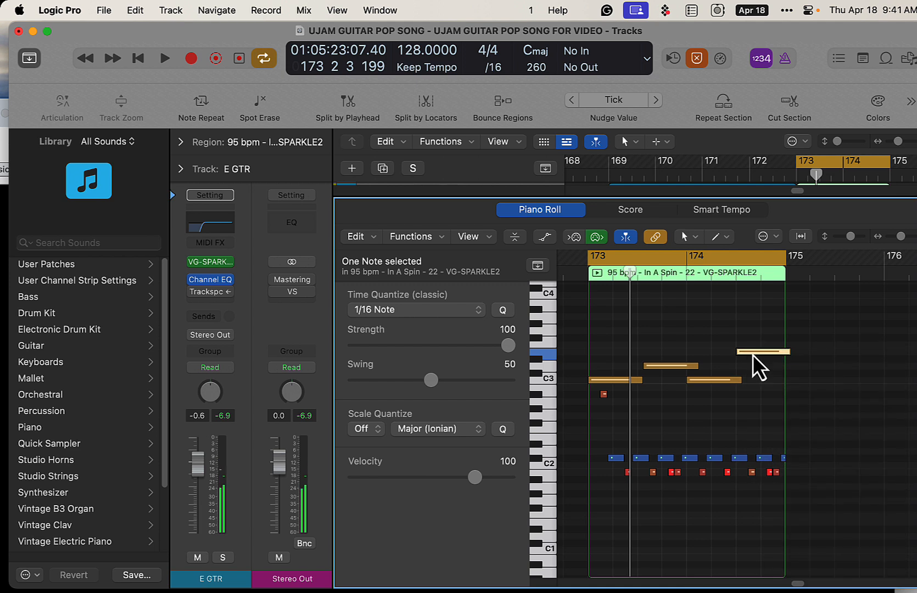
pyautogui.moveTo(753, 357); pyautogui.dragTo(753, 350)
pyautogui.press('space')
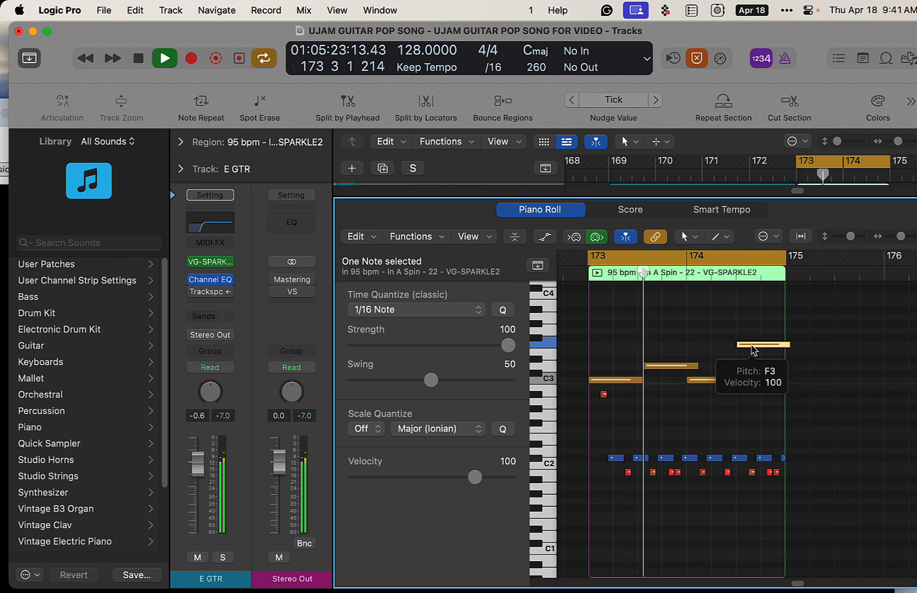
pyautogui.press('space')
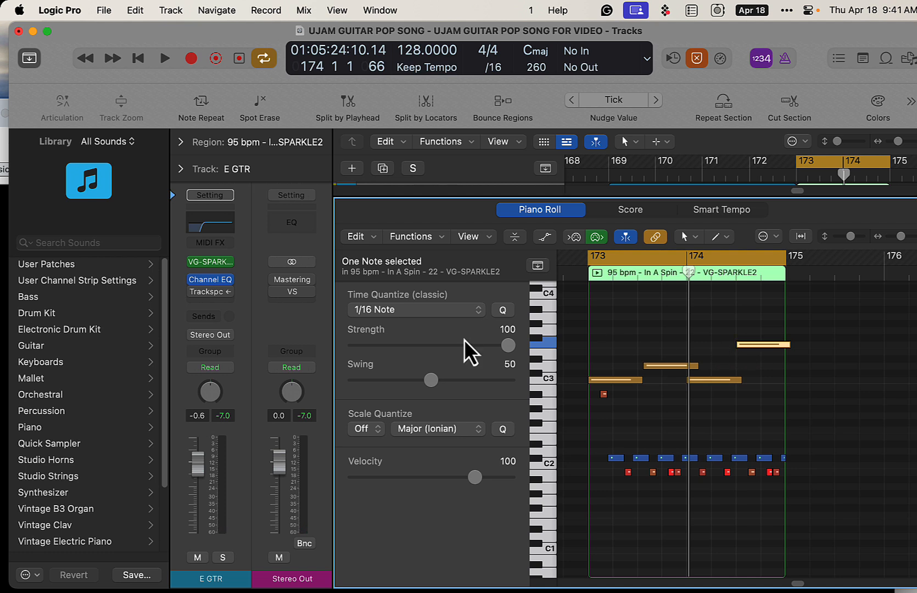
# - Review the VG-SPARKLE2 phrase keys in Player mode, returning to Instrument mode before closing the plug-in
pyautogui.click(211, 261)
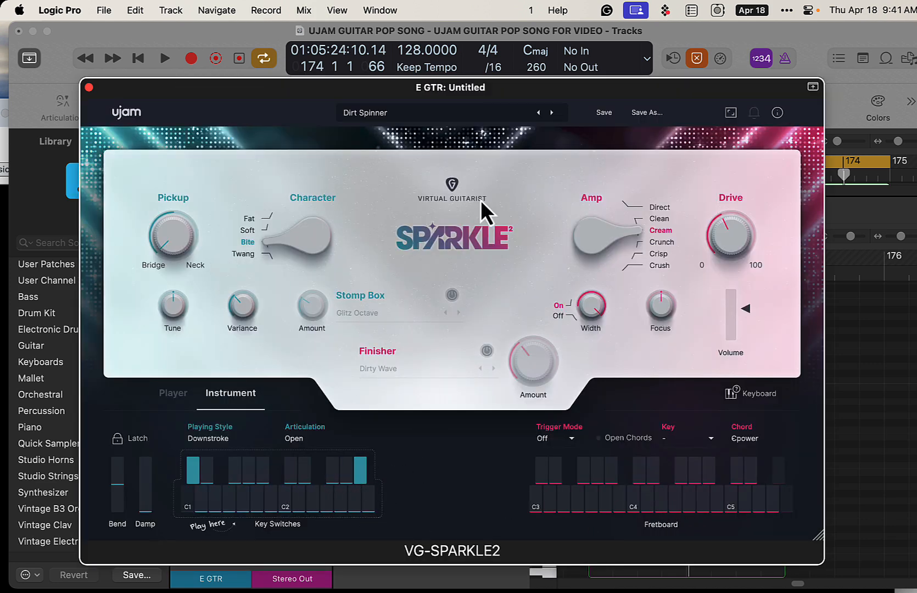
pyautogui.moveTo(504, 92); pyautogui.dragTo(504, 66)
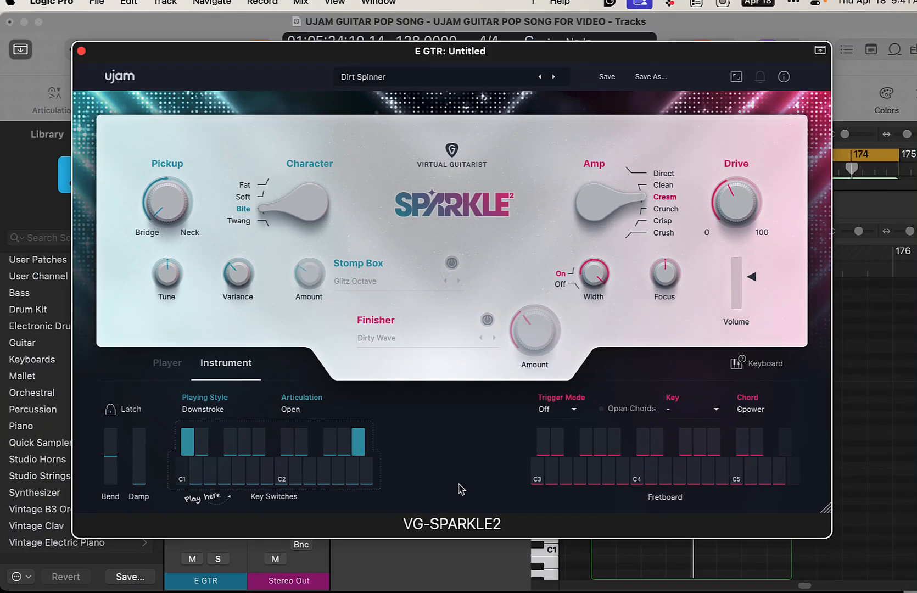
pyautogui.click(167, 363)
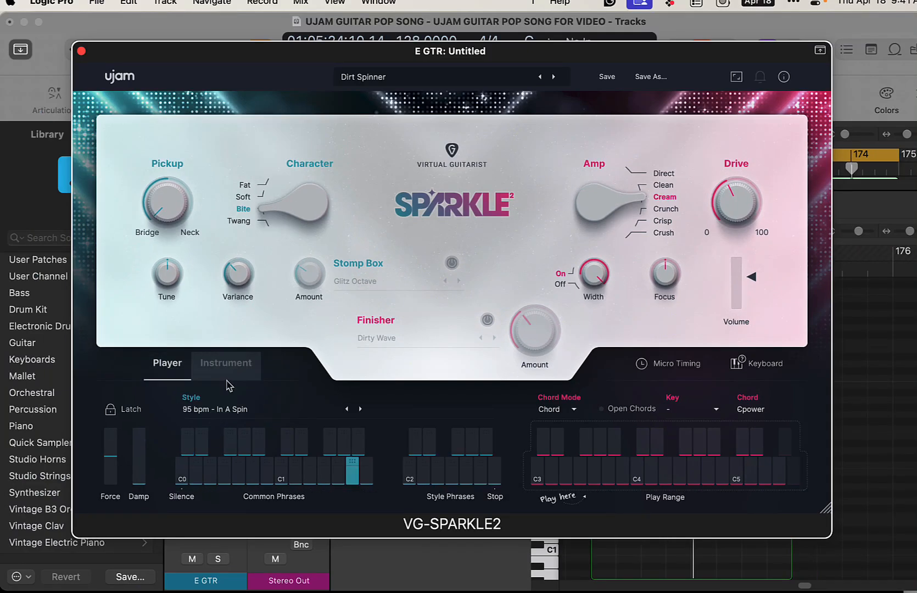
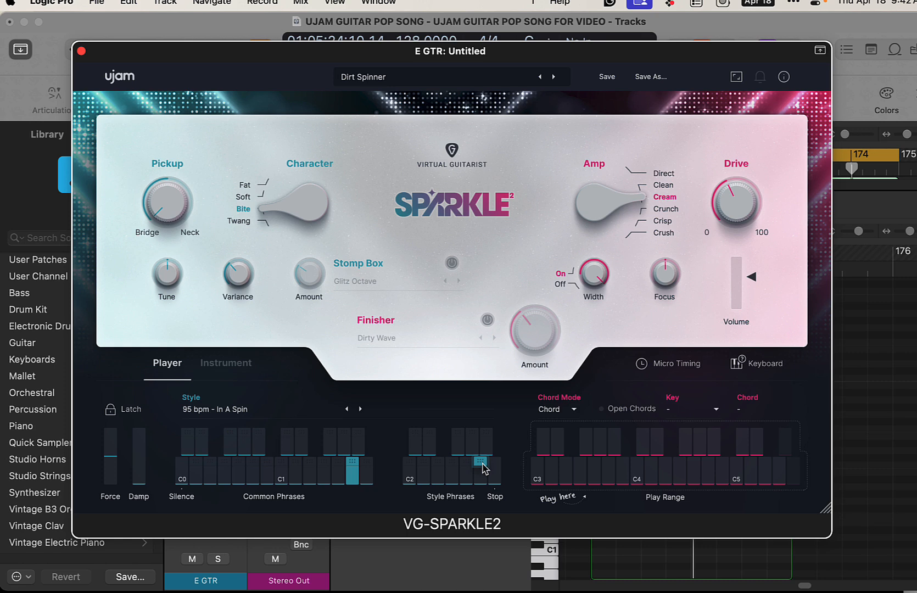
pyautogui.click(231, 365)
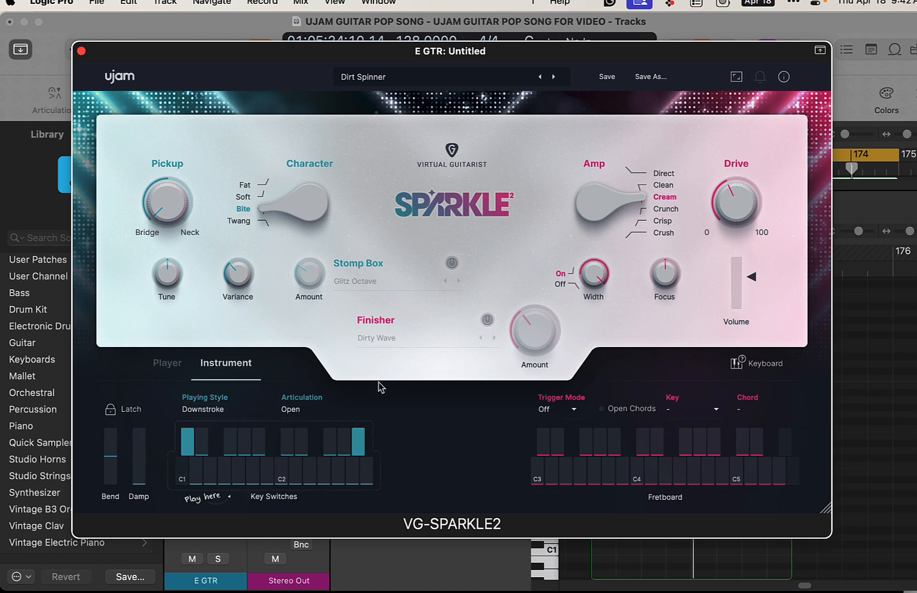
pyautogui.click(81, 51)
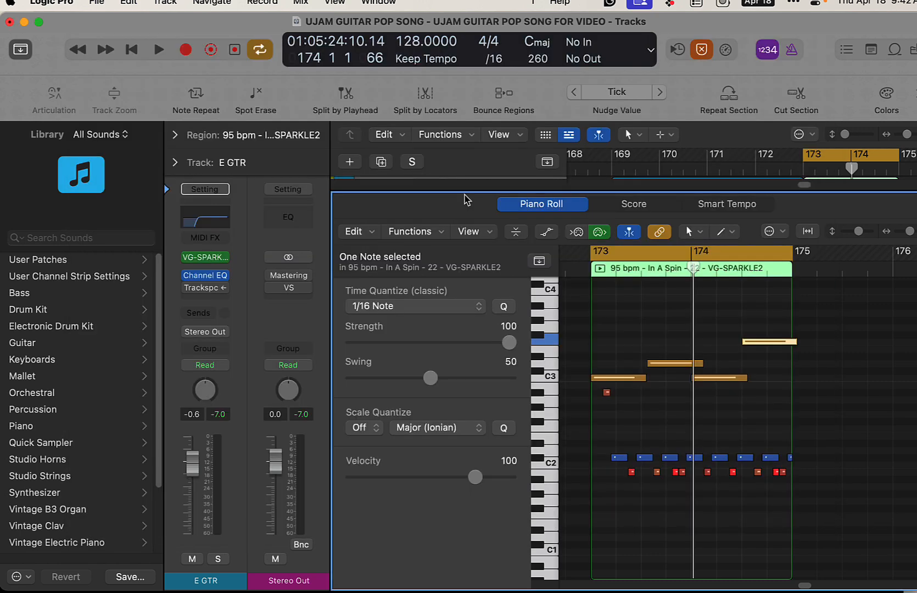
# - Return to the track view, cycle bars 169 to 172 and play E GTR track 4 soloed, lifting the solo at the end
pyautogui.press('x')
pyautogui.press('x')
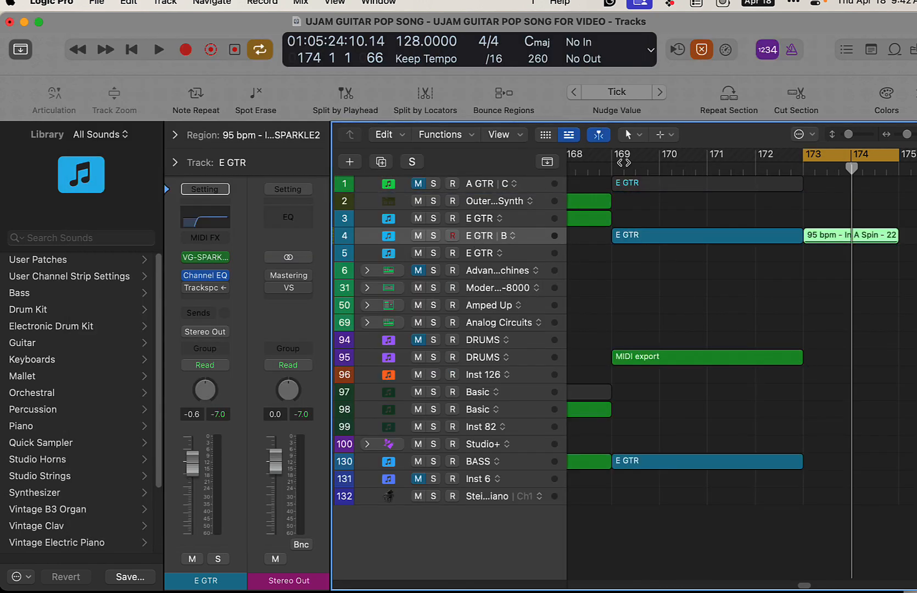
pyautogui.moveTo(618, 161); pyautogui.dragTo(802, 164)
pyautogui.click(434, 236)
pyautogui.press('space')
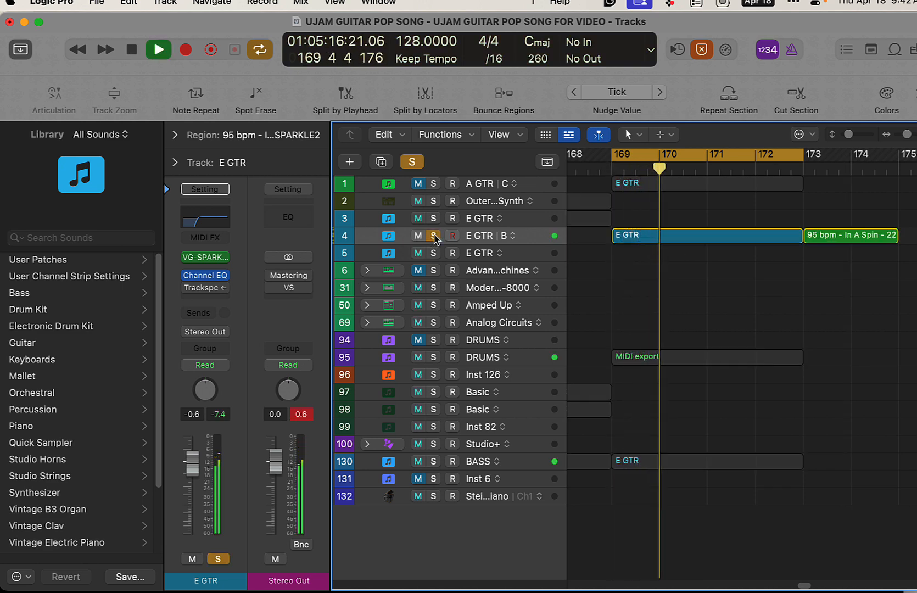
pyautogui.click(434, 236)
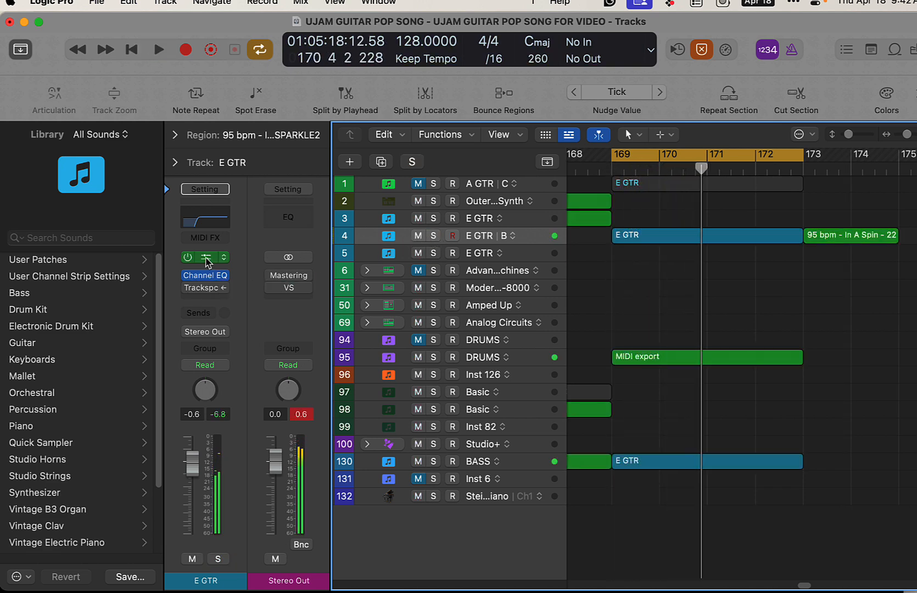
# - In track 4's VG-SPARKLE2, load the factory Pop preset Alley Jam and switch to the following preset, Alone
pyautogui.click(206, 257)
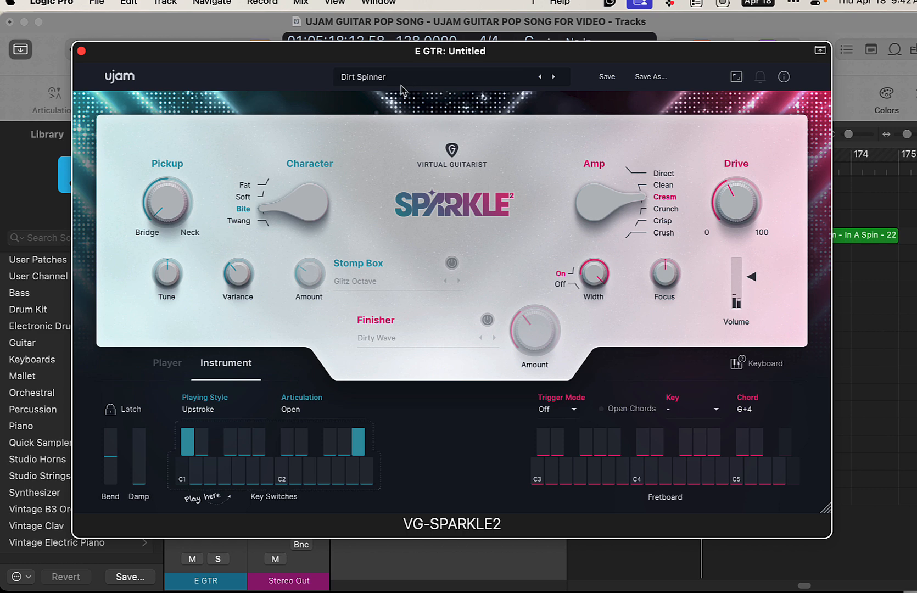
pyautogui.click(384, 78)
pyautogui.moveTo(381, 95)
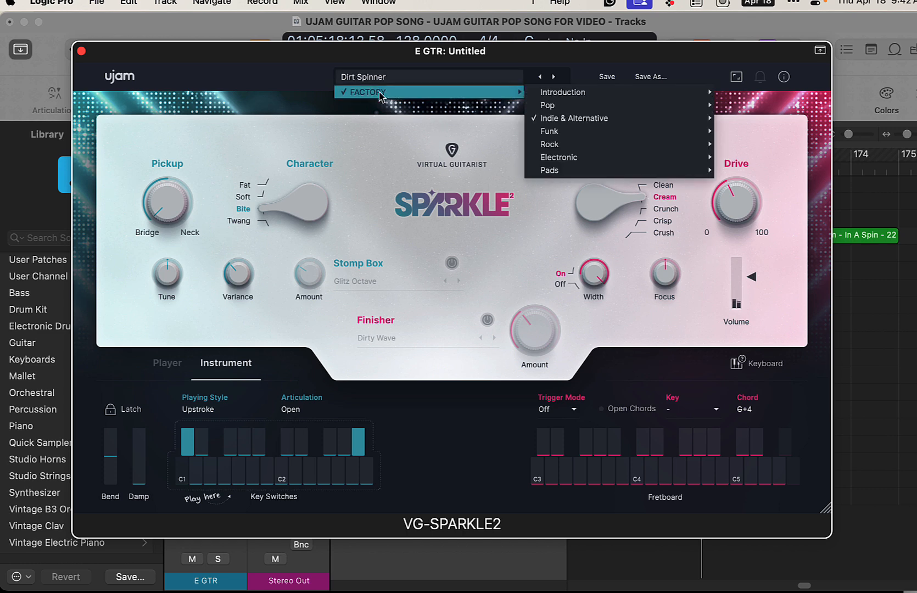
pyautogui.moveTo(558, 119)
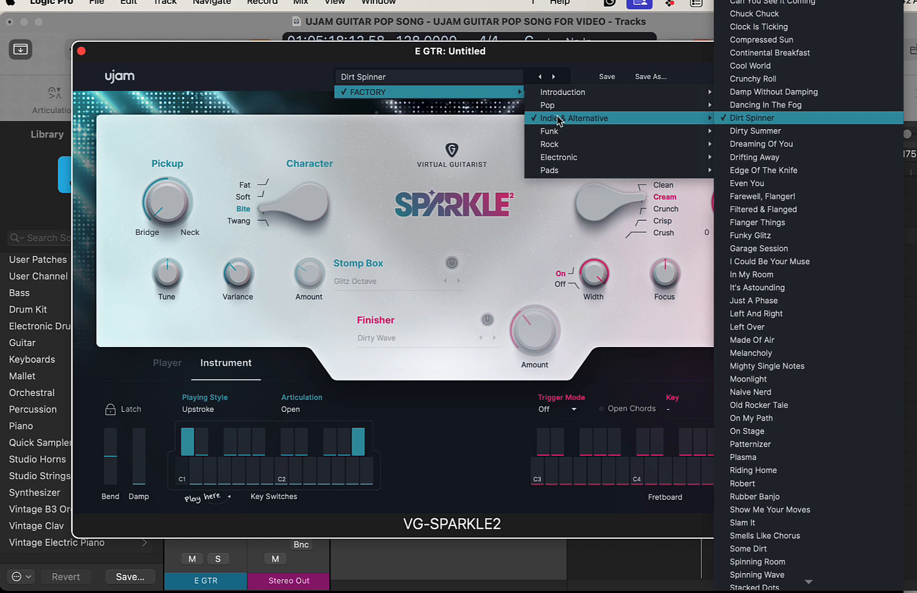
pyautogui.moveTo(651, 107)
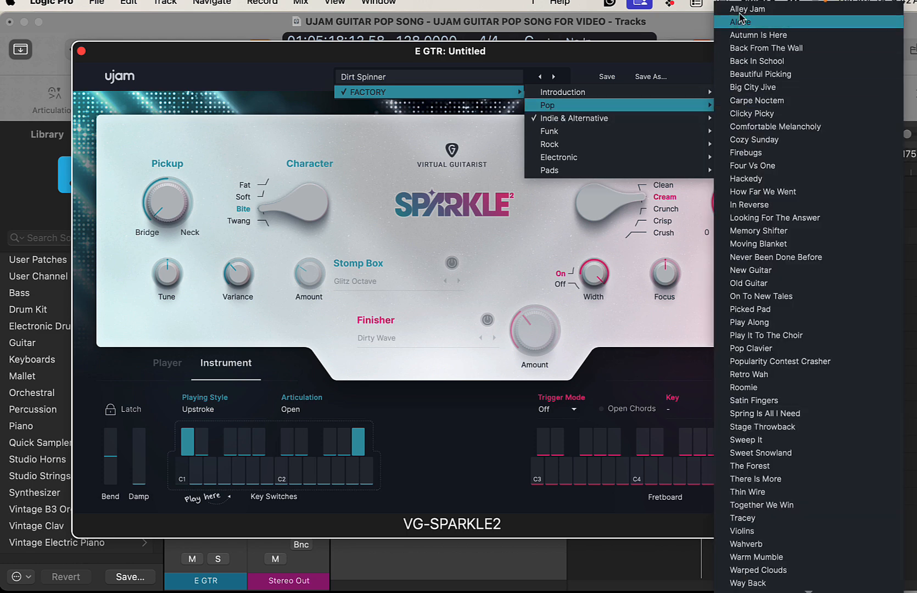
pyautogui.click(791, 6)
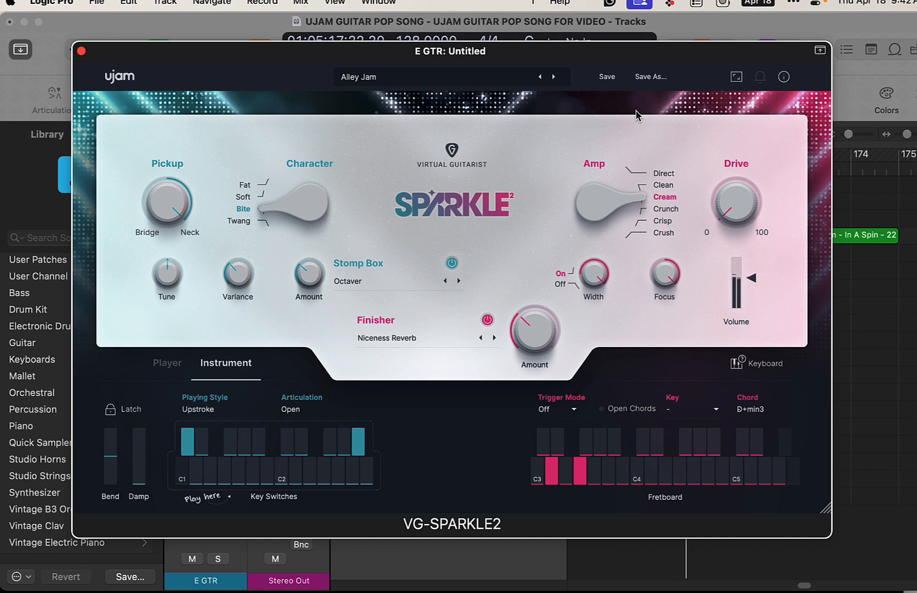
pyautogui.click(554, 77)
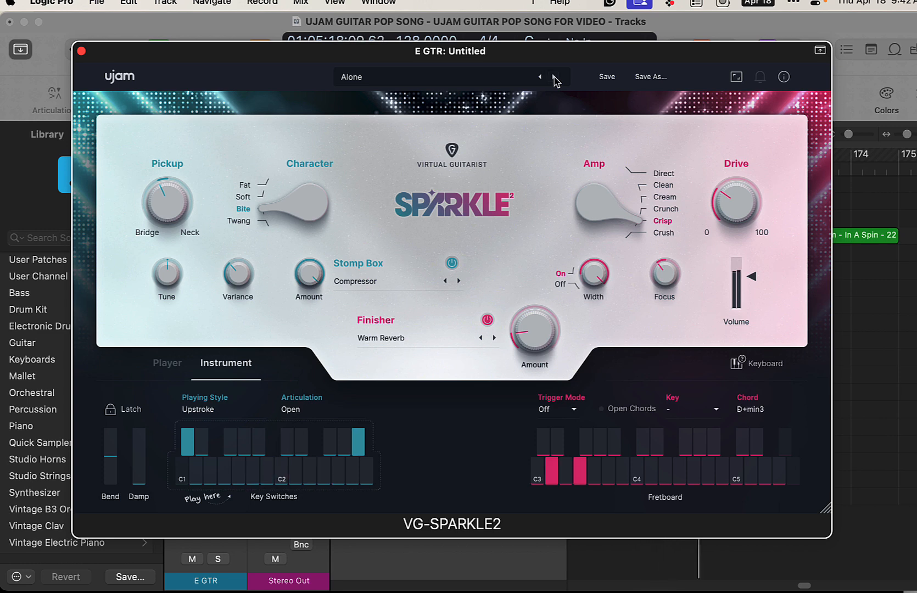
# - Audition the VG-SPARKLE2 presets in sequence from Autumn Is Here through Back In School and Big City Jive to Carpe Noctem
pyautogui.click(554, 77)
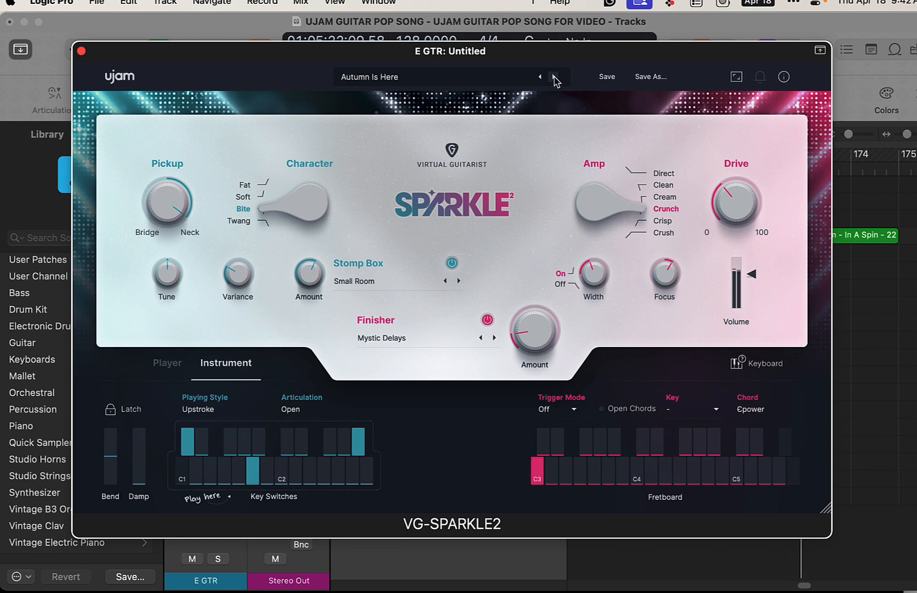
pyautogui.click(555, 78)
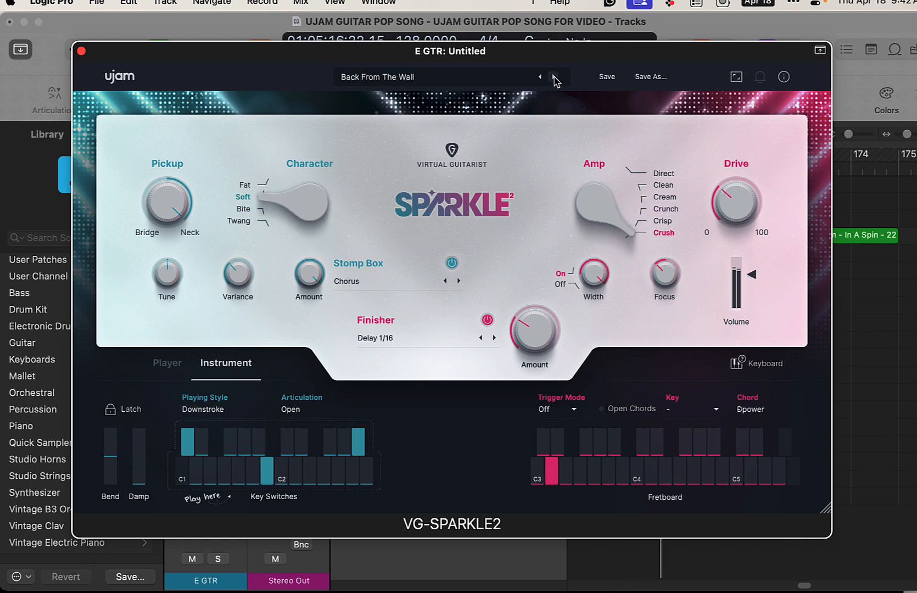
pyautogui.click(555, 78)
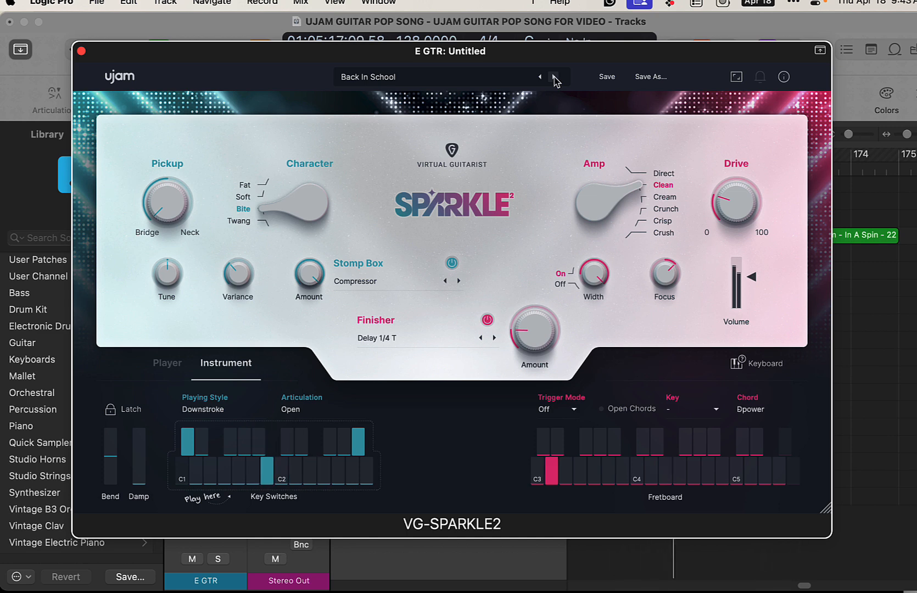
pyautogui.click(555, 78)
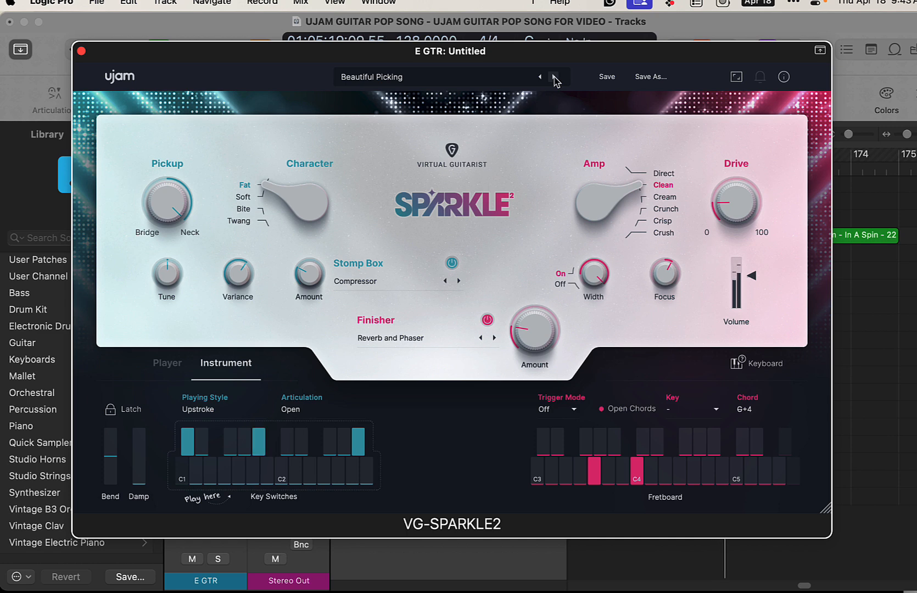
pyautogui.click(554, 78)
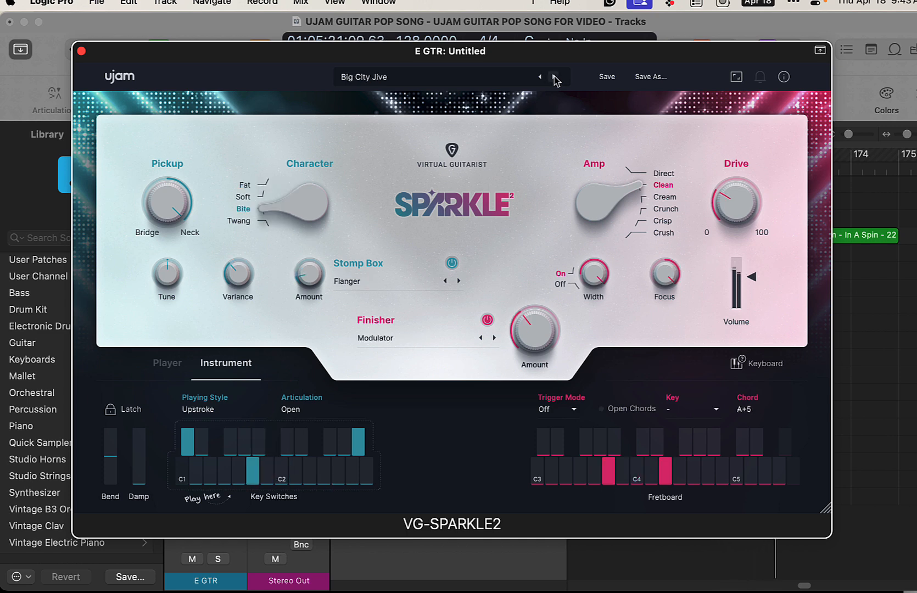
pyautogui.click(555, 78)
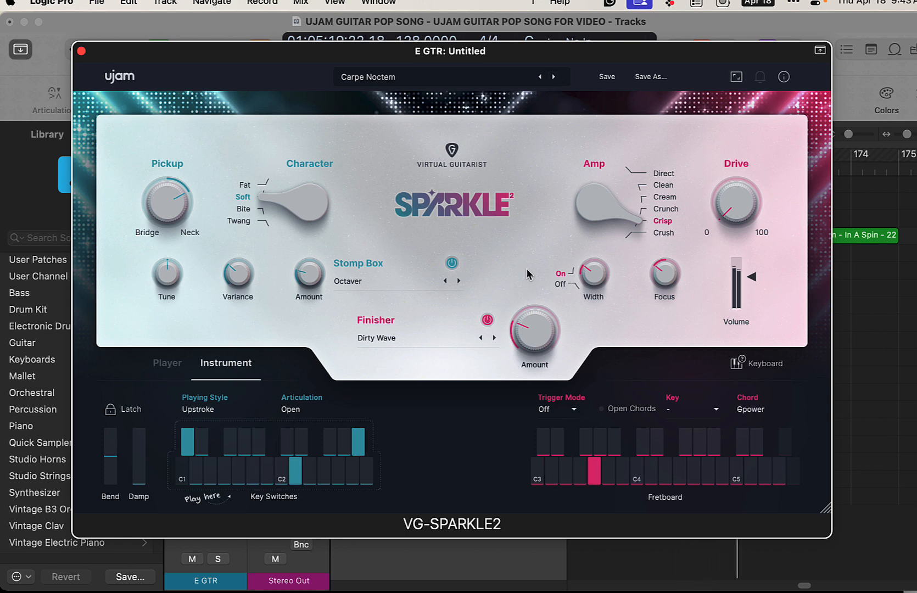
# - Audition Carpe Noctem without its Octaver stomp box, toggling the finisher off and on, and advance through Clicky Picky to Hackedy
pyautogui.click(451, 264)
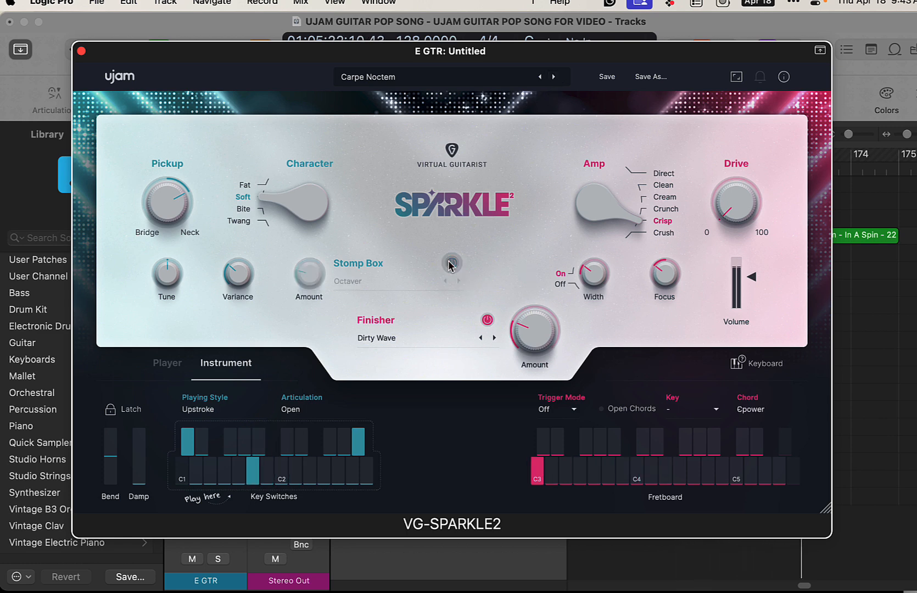
pyautogui.click(487, 320)
pyautogui.click(487, 320)
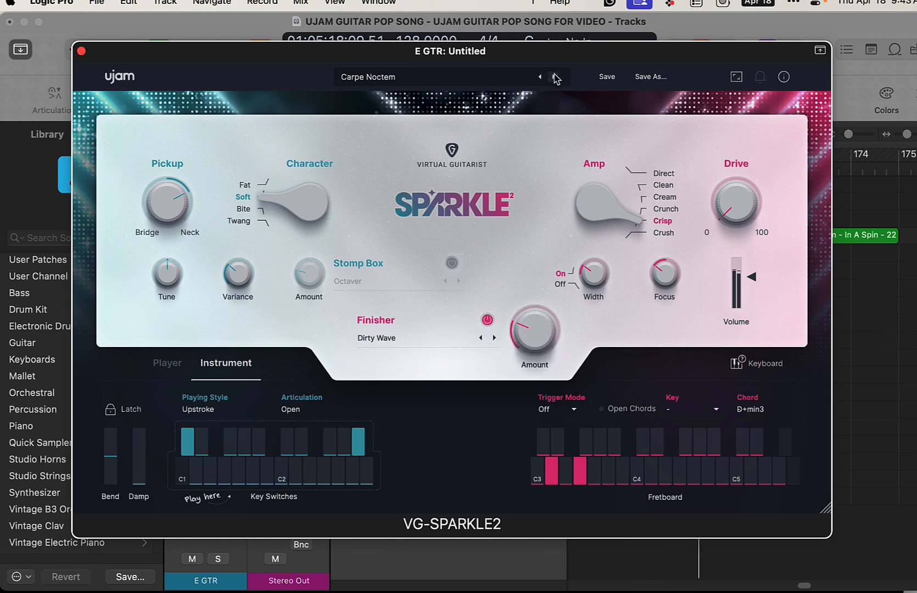
pyautogui.click(556, 77)
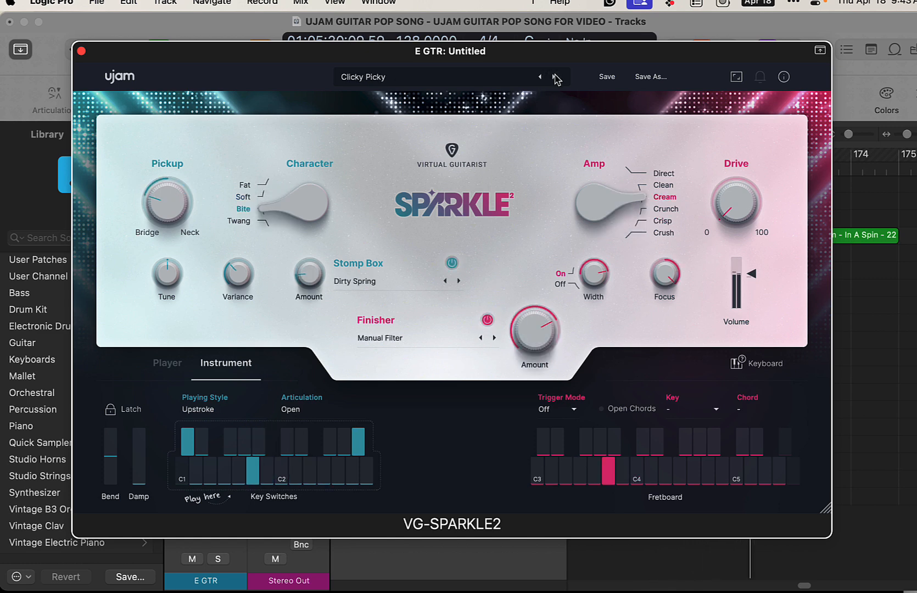
pyautogui.click(555, 77)
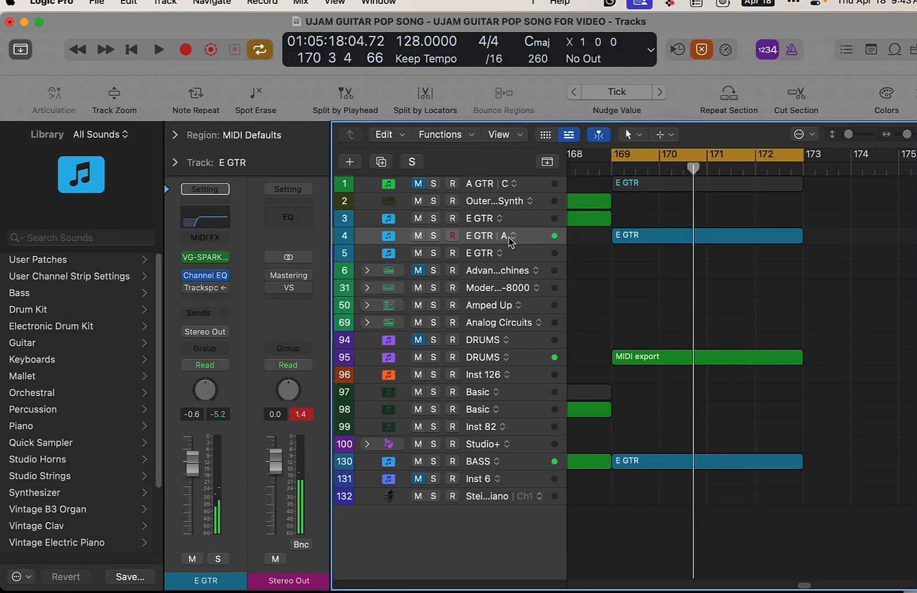
# - Switch track 4 to alternative B and replace A GTR track 1's region at bars 169 to 172 with a copy of its E GTR region
pyautogui.click(511, 237)
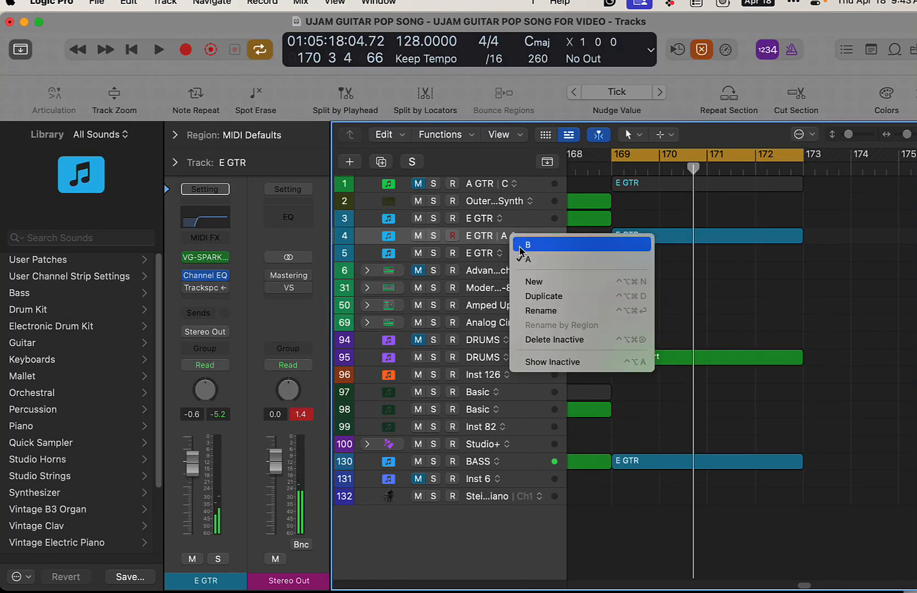
pyautogui.click(523, 254)
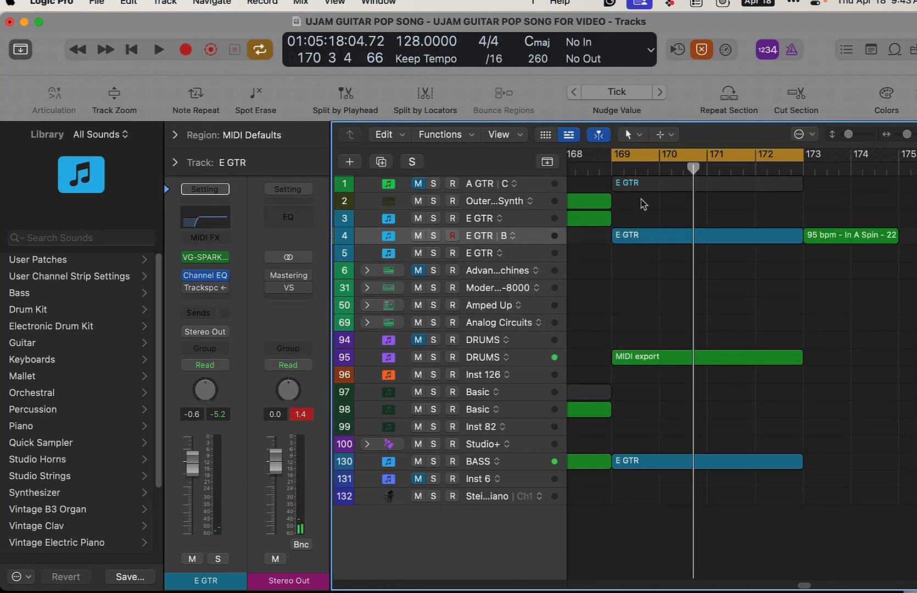
pyautogui.click(640, 187)
pyautogui.press('Delete')
pyautogui.click(638, 235)
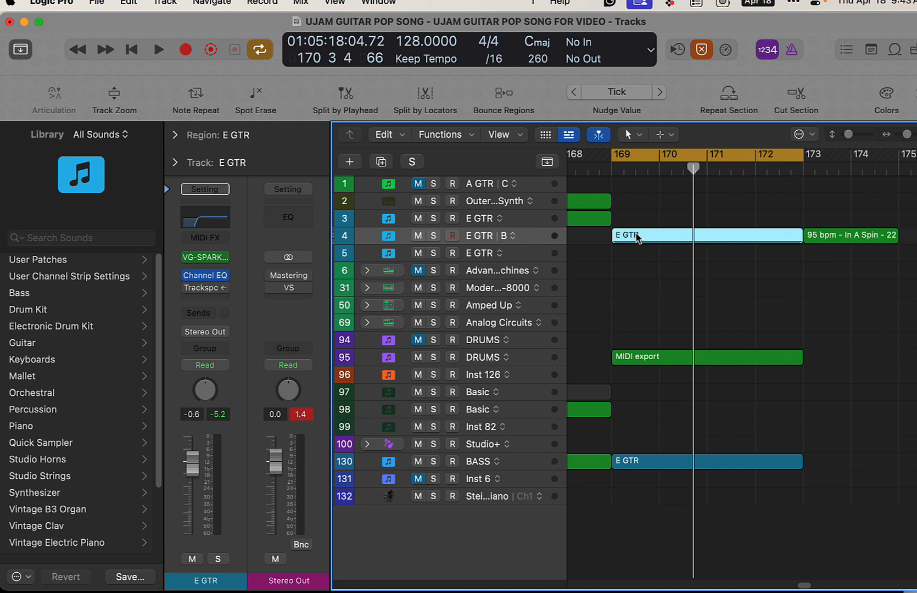
pyautogui.moveTo(637, 235); pyautogui.dragTo(635, 192)
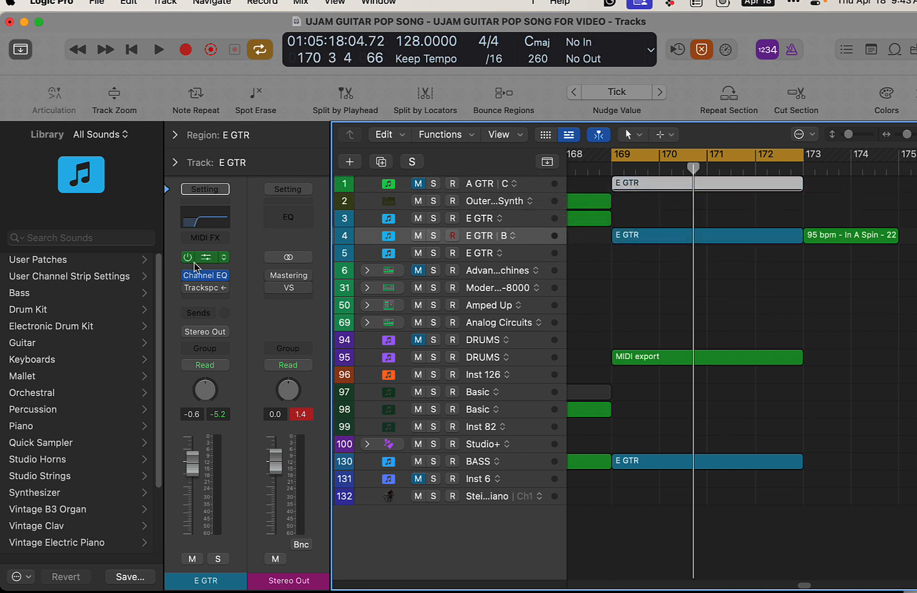
# - Unmute A GTR track 1, return E GTR track 4 to alternative A and play the cycled section
pyautogui.click(418, 185)
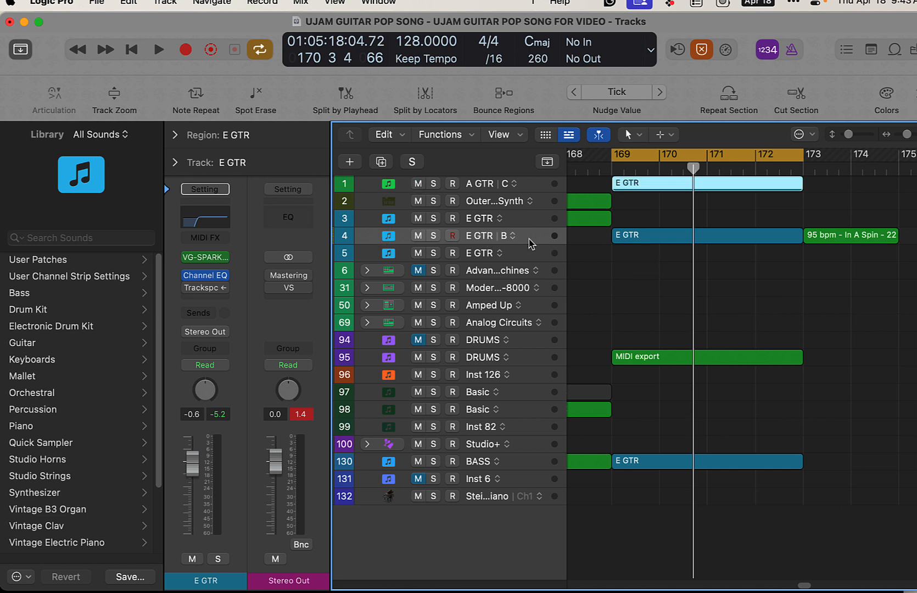
pyautogui.click(515, 236)
pyautogui.click(516, 256)
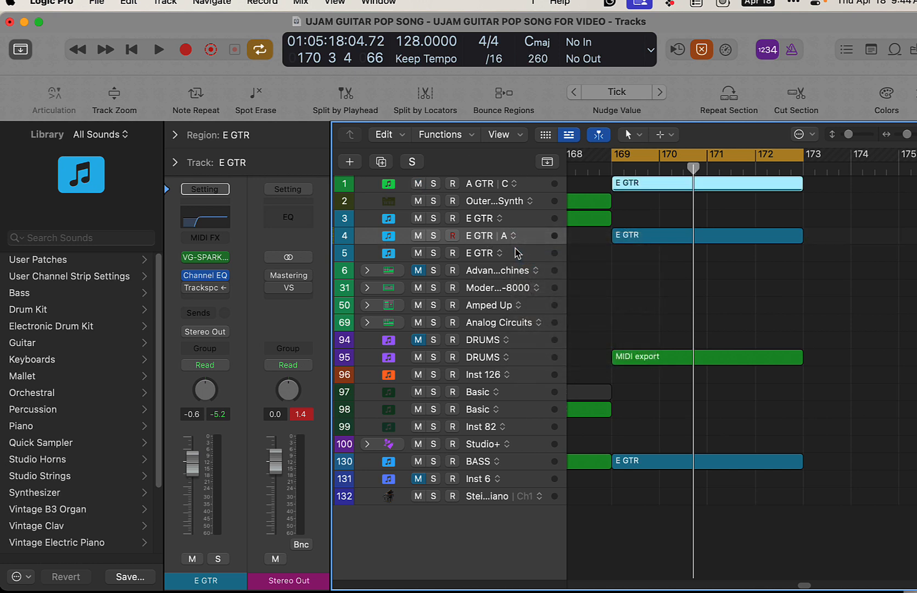
pyautogui.press('space')
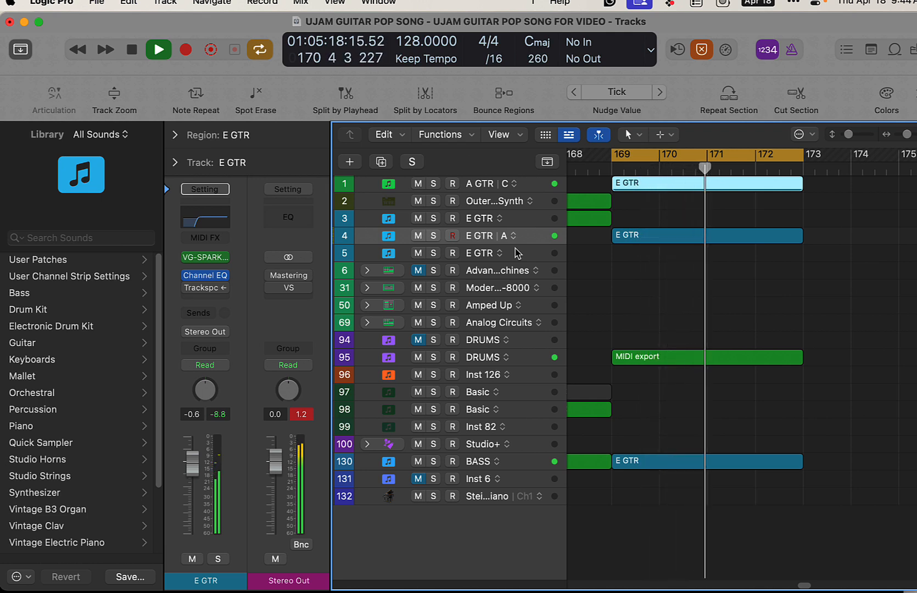
# - Solo A GTR track 1 and audition its VG-AMBER2 presets from Friendly Cab Driver through Pub Stage and Radio Rock to Smash The Synth
pyautogui.hotkey('ctrl', 's')
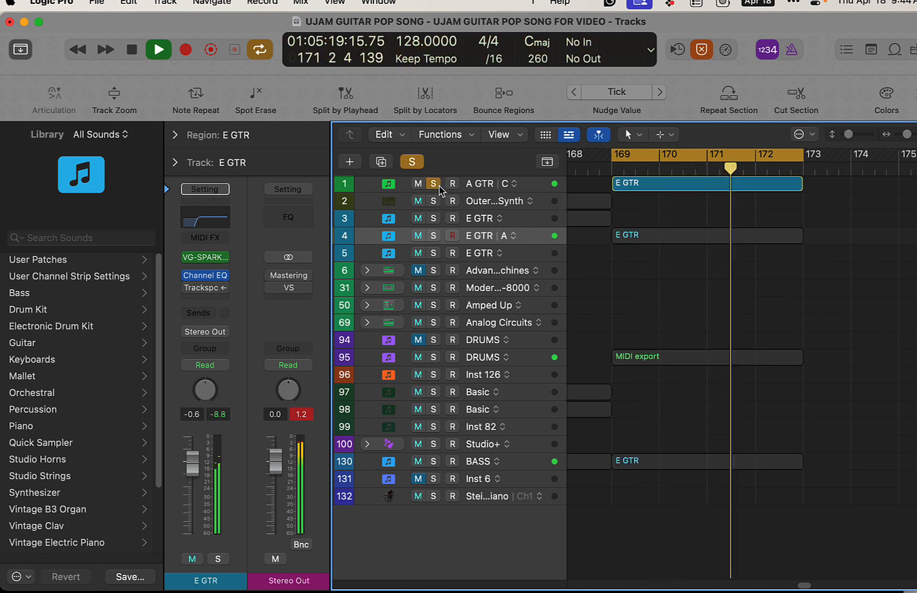
pyautogui.click(483, 192)
pyautogui.click(204, 257)
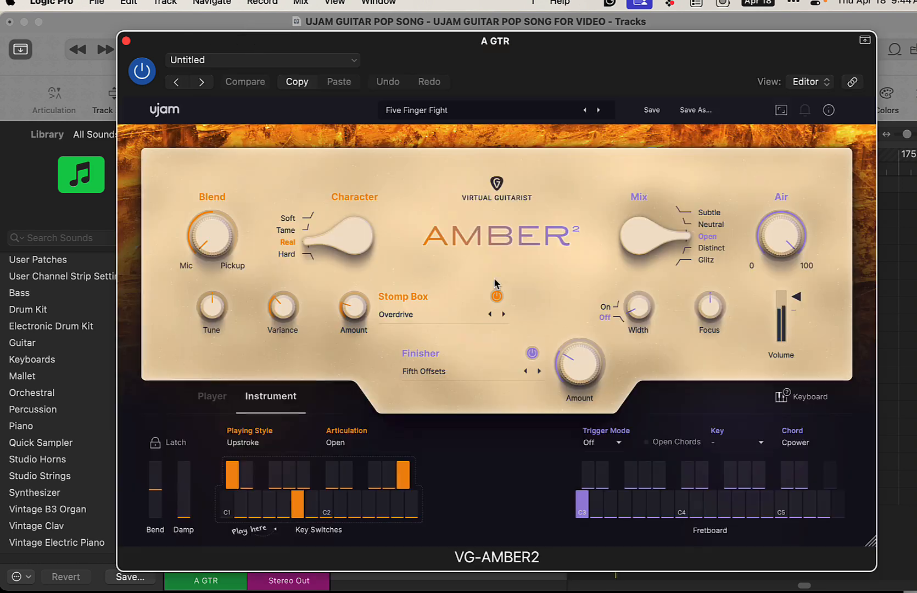
pyautogui.click(598, 110)
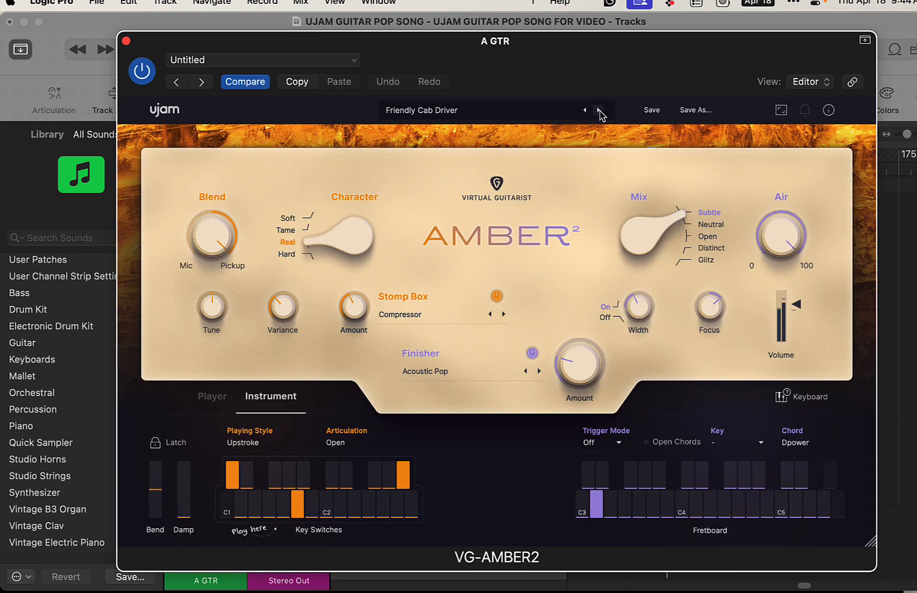
pyautogui.click(600, 110)
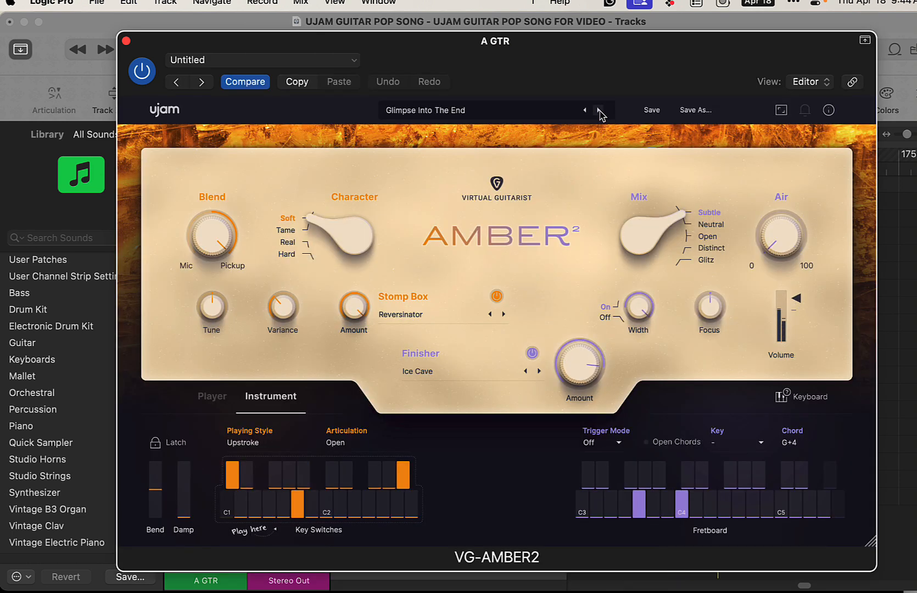
pyautogui.click(600, 111)
pyautogui.click(599, 110)
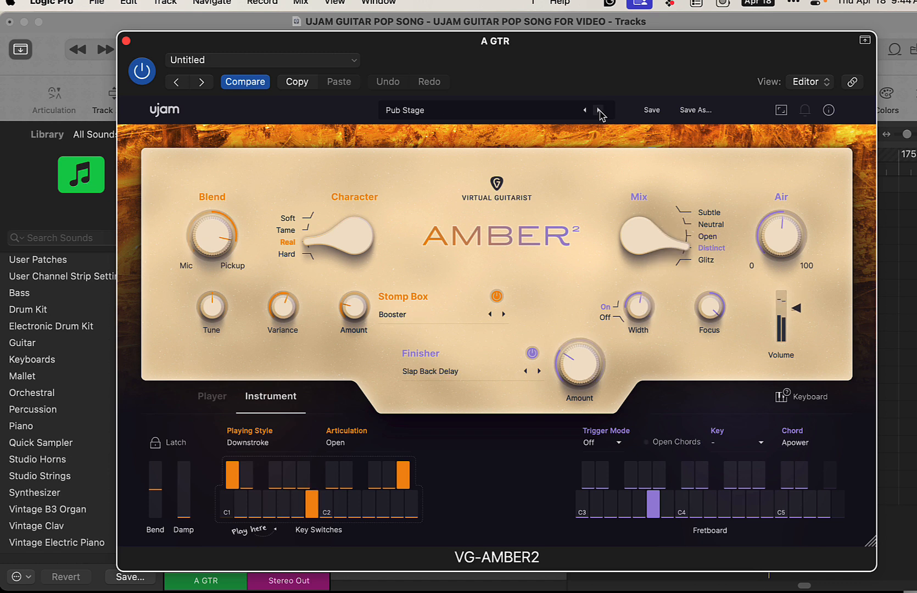
pyautogui.click(600, 110)
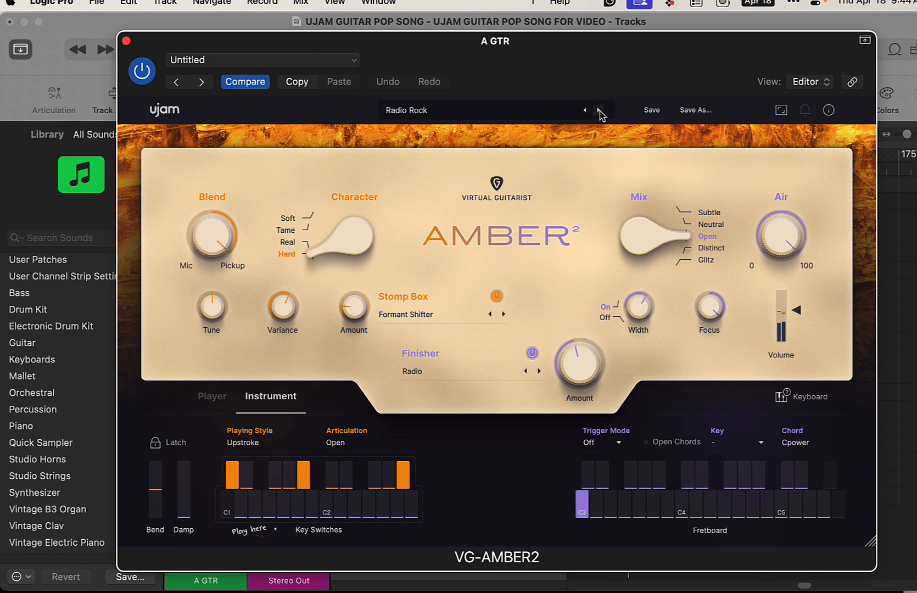
pyautogui.click(599, 111)
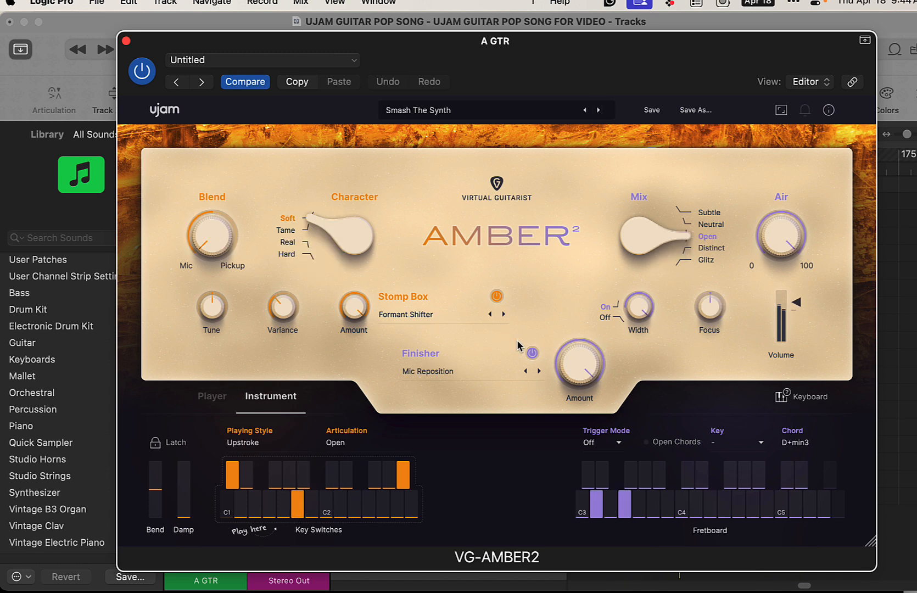
# - Switch off Smash The Synth's finisher and stomp box, set Character to Tame and close VG-AMBER2
pyautogui.click(533, 353)
pyautogui.click(496, 296)
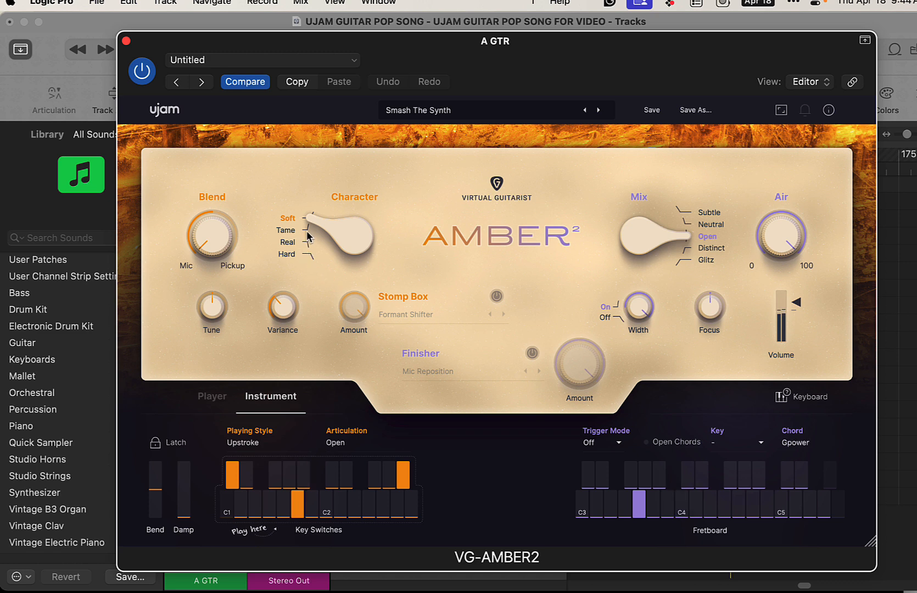
pyautogui.moveTo(306, 241); pyautogui.dragTo(309, 258)
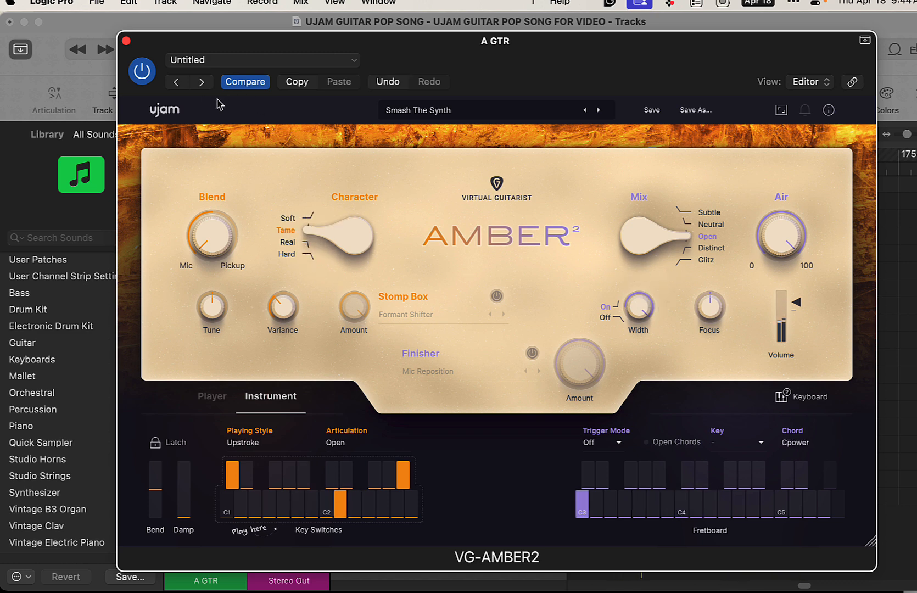
pyautogui.click(126, 41)
# - Solo E GTR track 4 as well and advance its VG-SPARKLE2 preset through How Far We Went to In Reverse
pyautogui.click(434, 236)
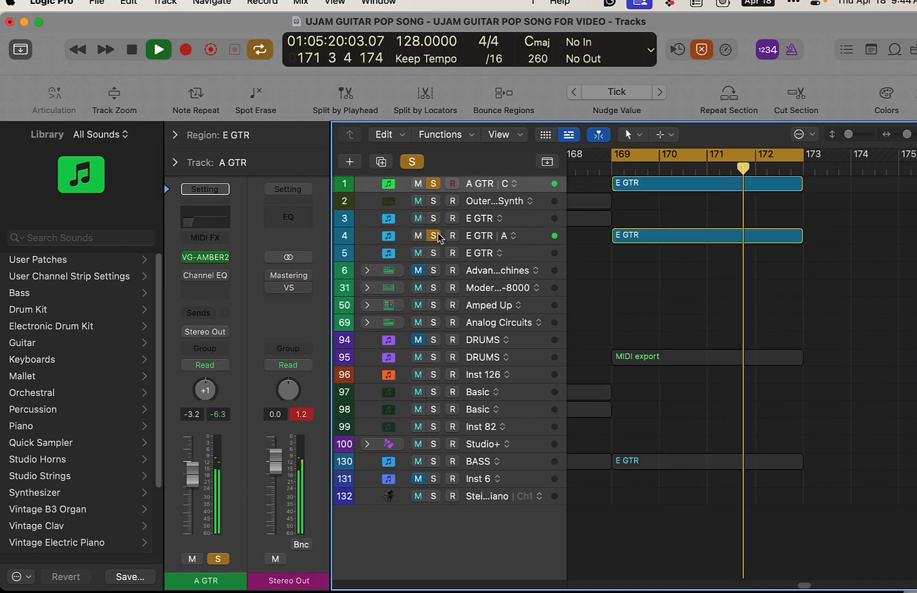
pyautogui.click(505, 238)
pyautogui.click(212, 260)
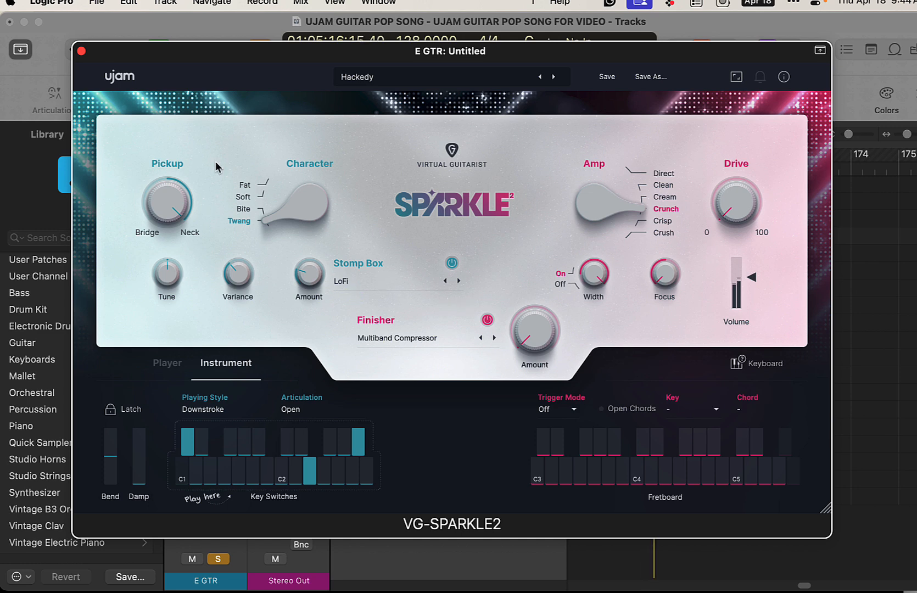
pyautogui.click(554, 77)
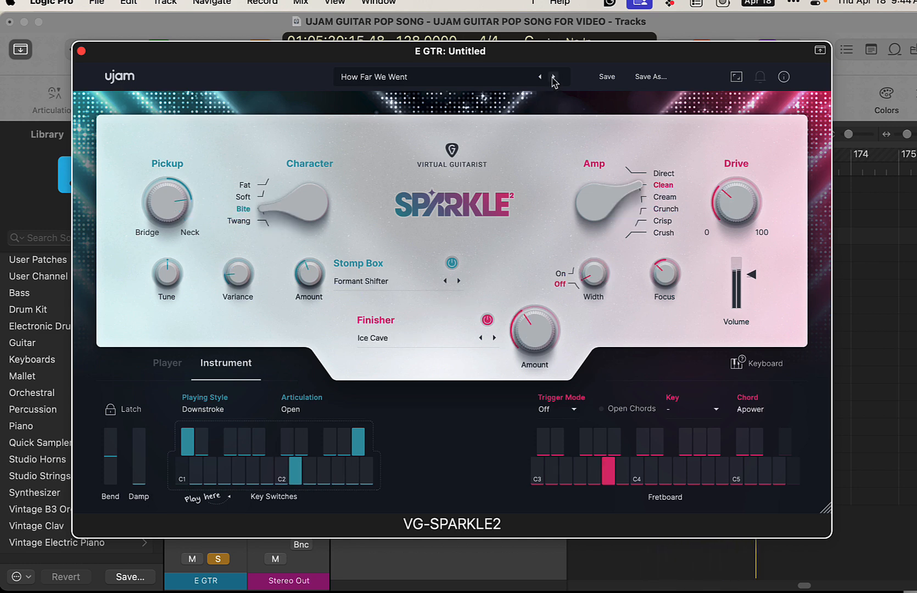
pyautogui.click(554, 76)
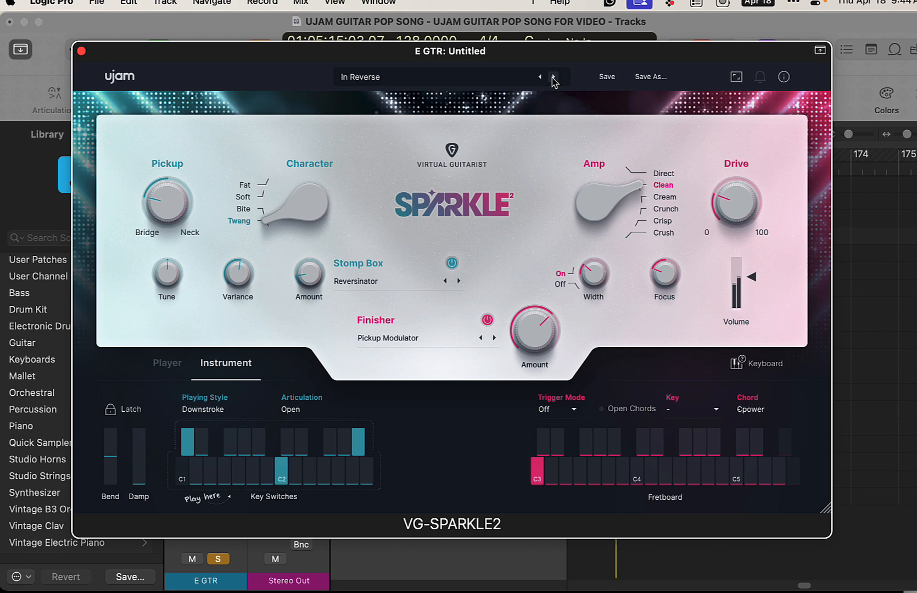
# - Lift the guitar solos and advance VG-SPARKLE2 through Looking For The Answer and Memory Shifter to Moving Blanket
pyautogui.moveTo(499, 52); pyautogui.dragTo(798, 243)
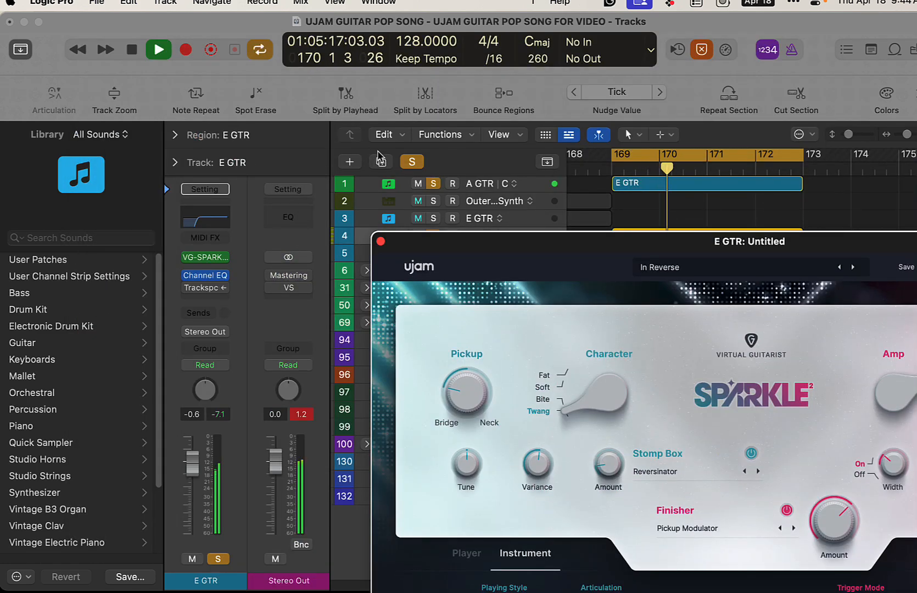
pyautogui.moveTo(856, 241); pyautogui.dragTo(566, 51)
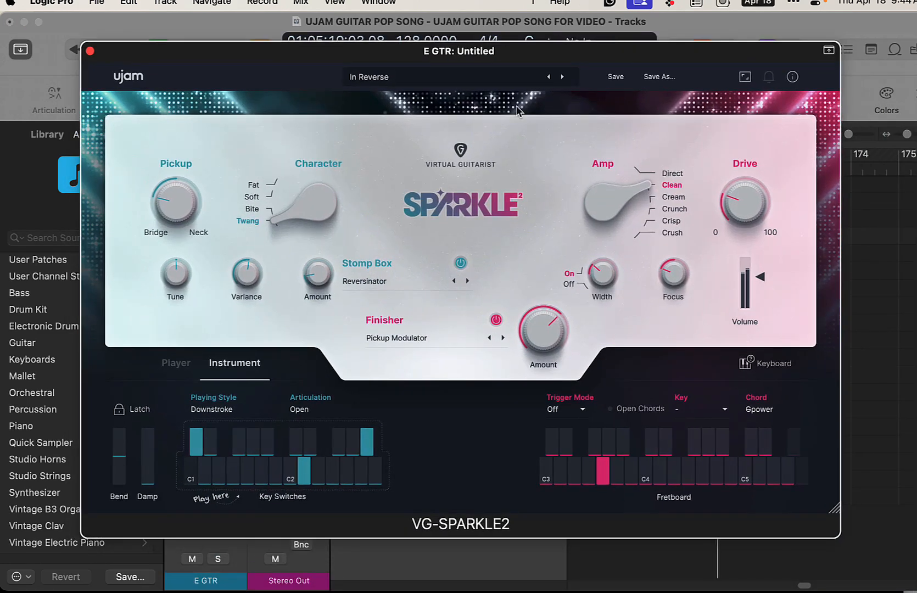
pyautogui.click(563, 78)
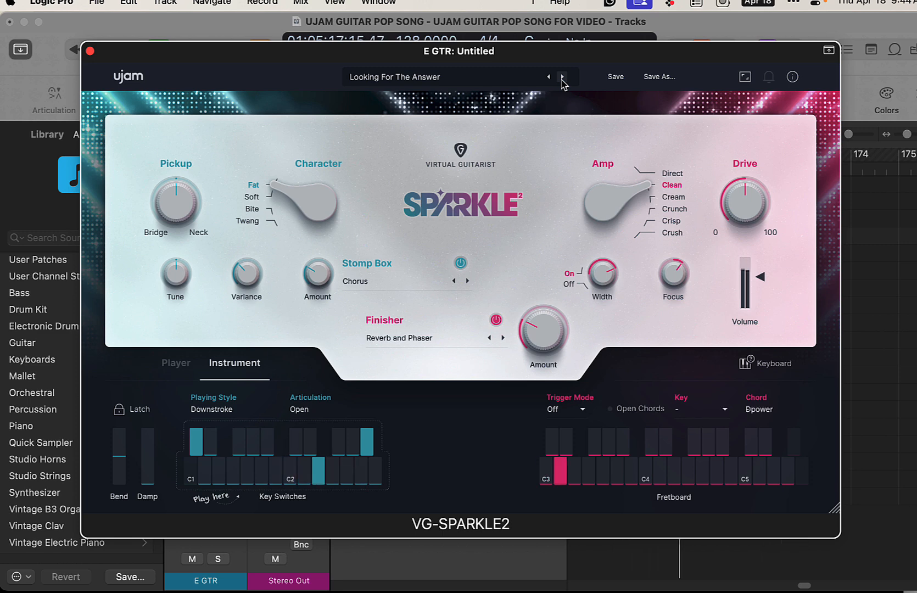
pyautogui.click(563, 78)
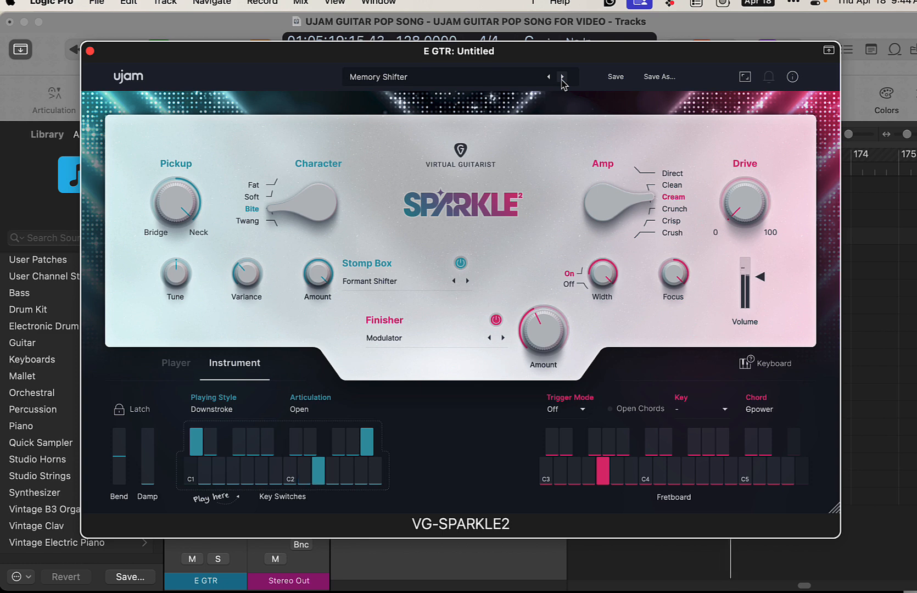
pyautogui.click(562, 78)
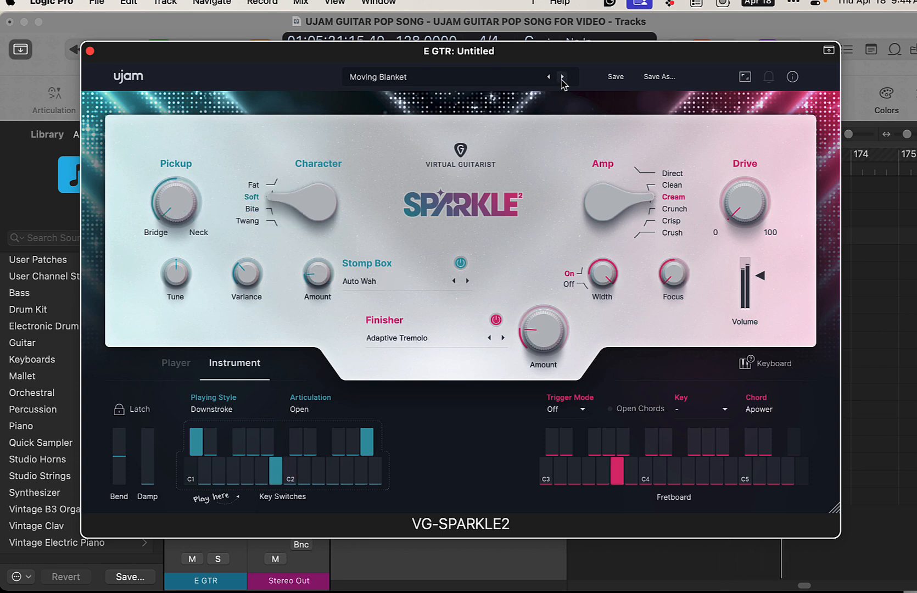
# - Advance VG-SPARKLE2 two presets past Moving Blanket and close the plug-in window
pyautogui.click(563, 78)
pyautogui.click(562, 78)
pyautogui.click(91, 52)
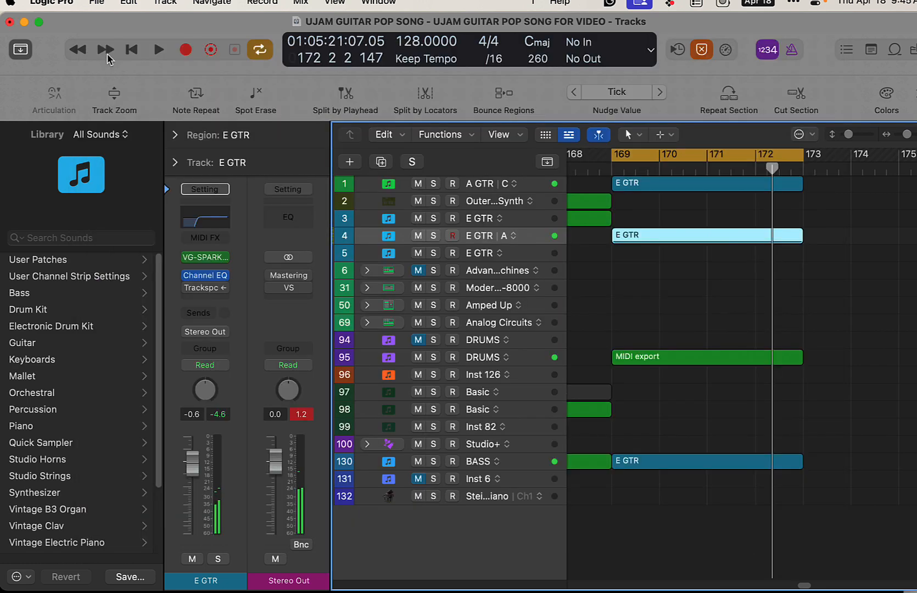
# - Replace VG-AMBER2 on A GTR track 1 with the VG-IRON2 instrument
pyautogui.click(492, 186)
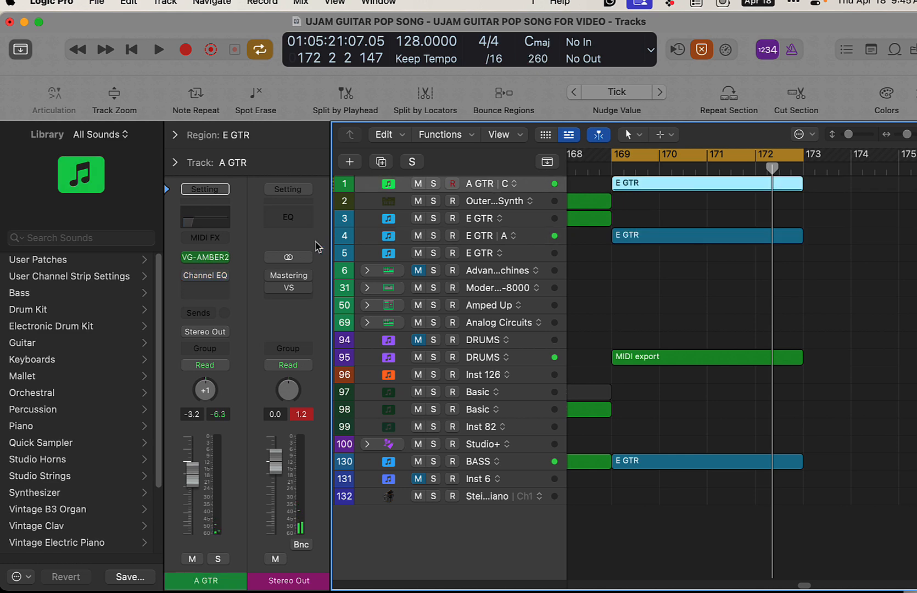
pyautogui.click(222, 258)
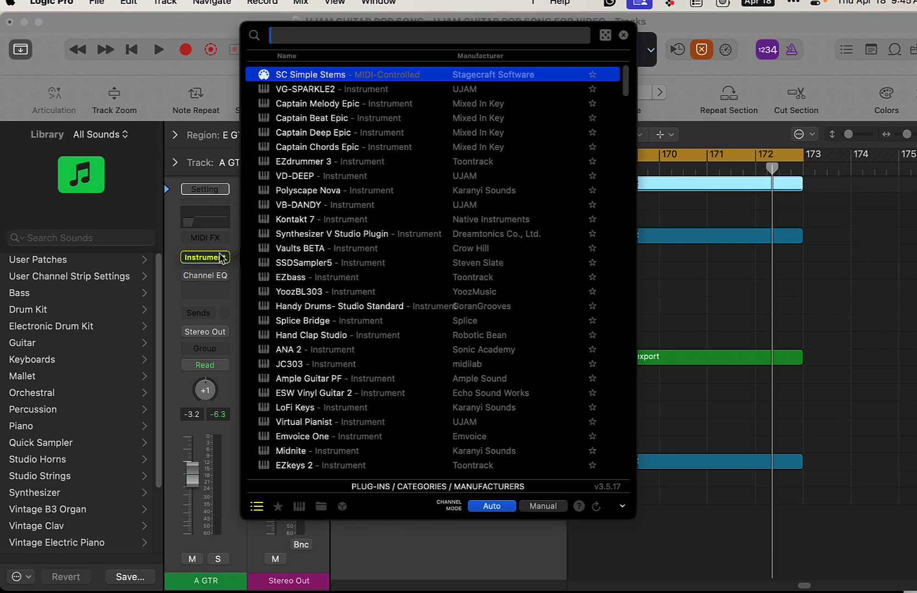
pyautogui.write('iro')
pyautogui.press('Return')
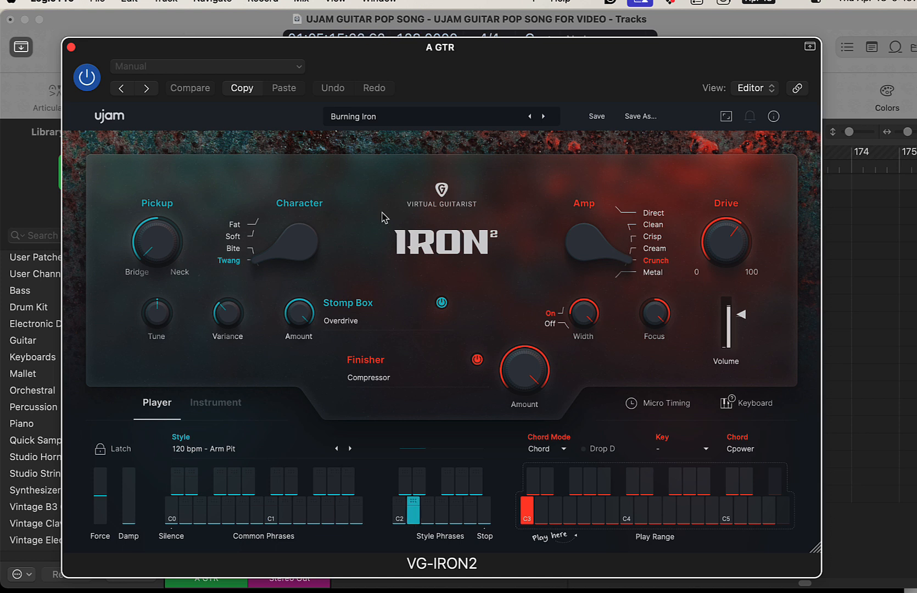
# - Set VG-IRON2 to Instrument mode and advance its preset through Drop E to Dry Dirt
pyautogui.click(215, 403)
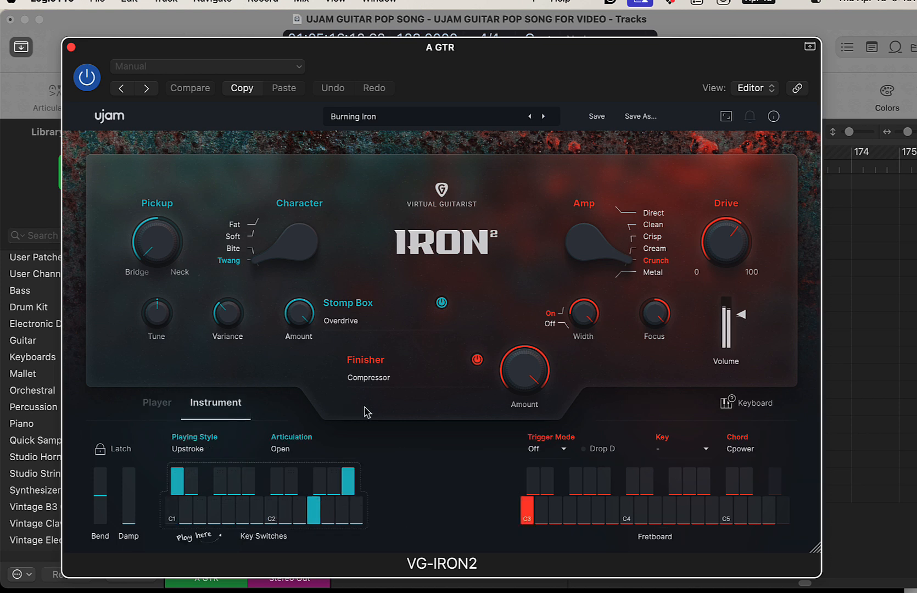
pyautogui.click(543, 116)
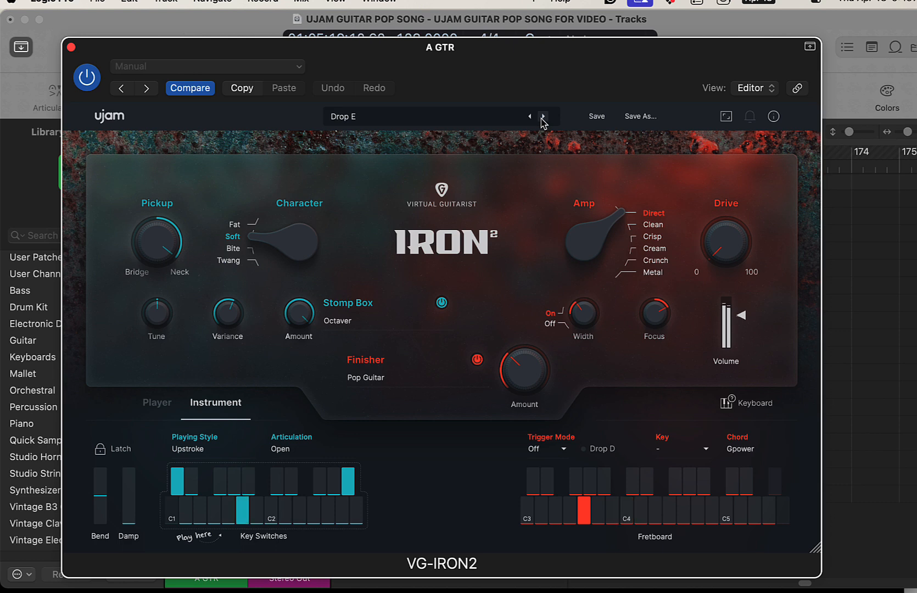
pyautogui.click(543, 117)
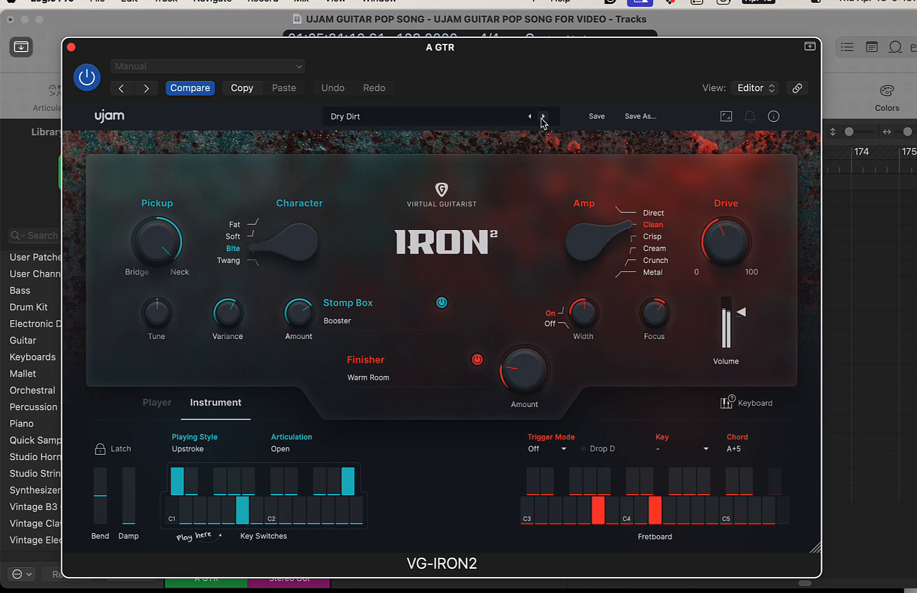
# - Solo A GTR track 1 to hear the Dry Dirt preset alone, keeping the plug-in window clear of the tracks
pyautogui.moveTo(232, 58); pyautogui.dragTo(824, 308)
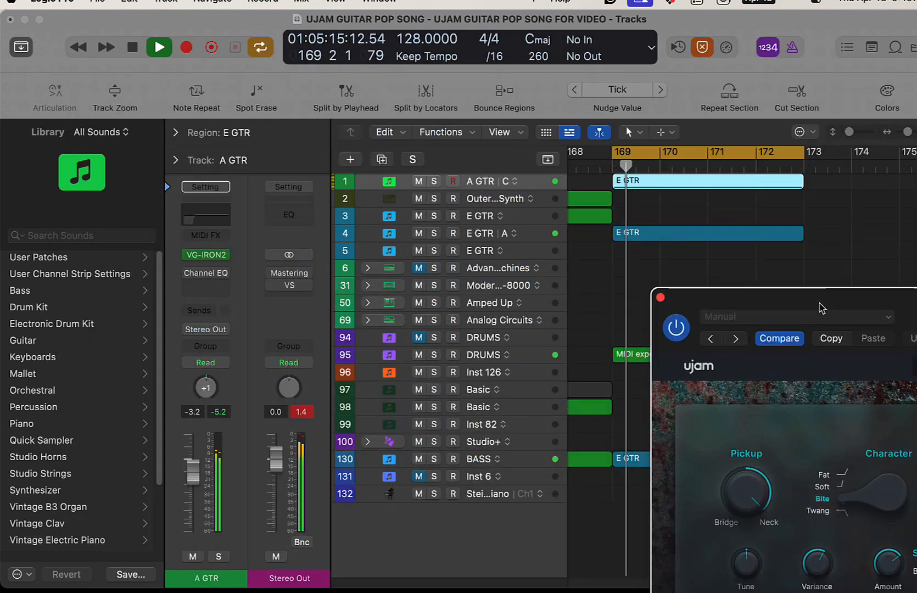
pyautogui.click(434, 181)
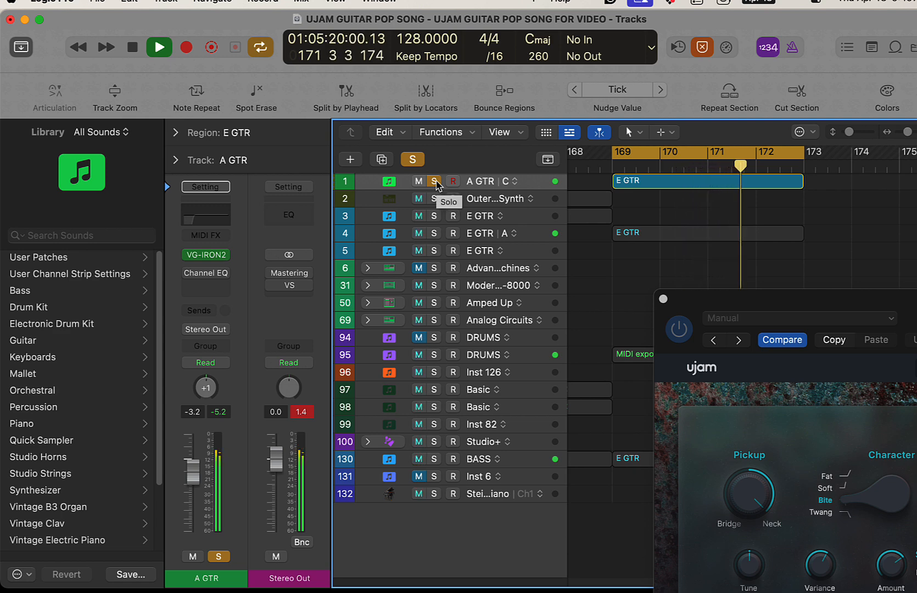
pyautogui.moveTo(769, 300); pyautogui.dragTo(846, 356)
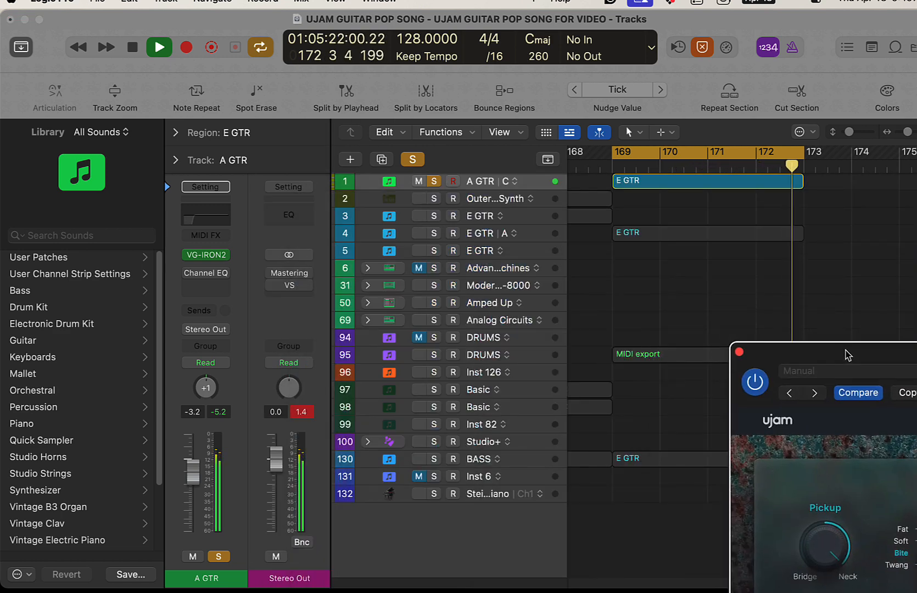
# - Switch E GTR track 4 from track alternative A to alternative B
pyautogui.keyDown('alt'); pyautogui.click(419, 234); pyautogui.keyUp('alt')
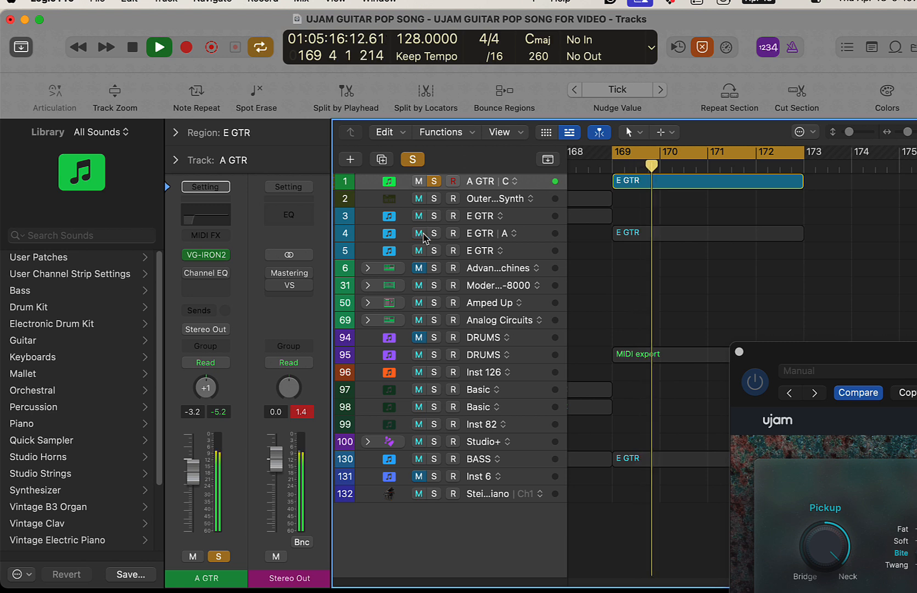
pyautogui.click(511, 233)
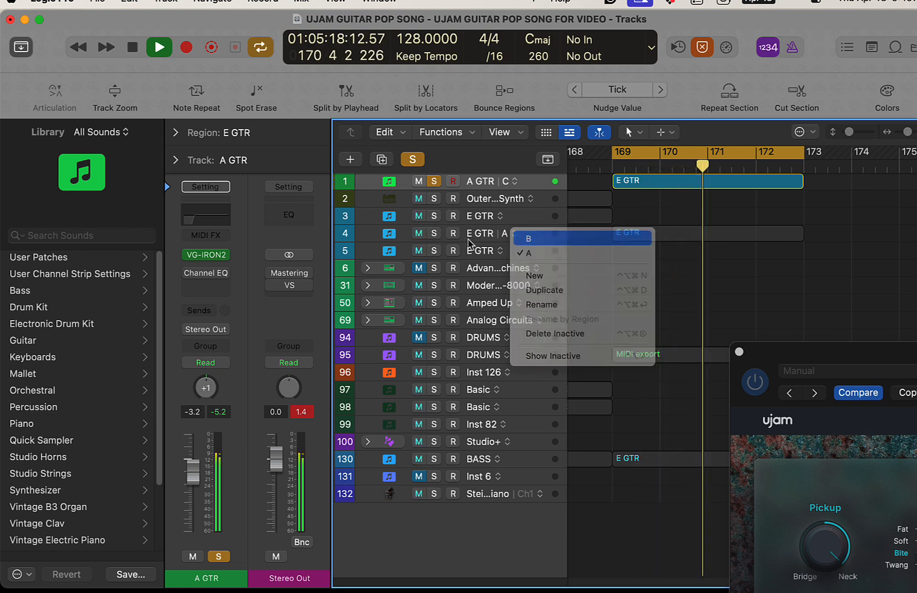
pyautogui.press('Return')
# - Audition E GTR track 4 soloed with A GTR, then lift all solos and mute track 4
pyautogui.click(434, 235)
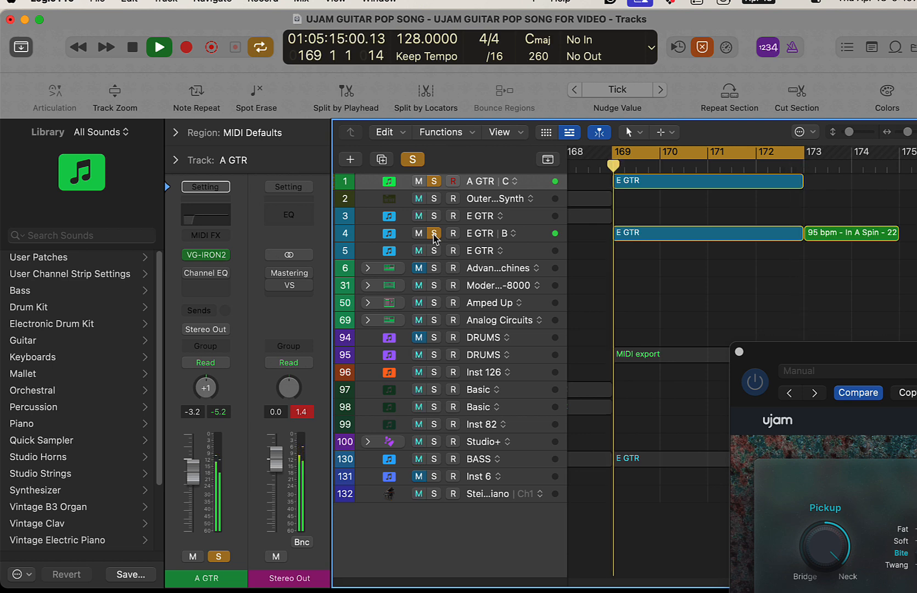
pyautogui.click(412, 159)
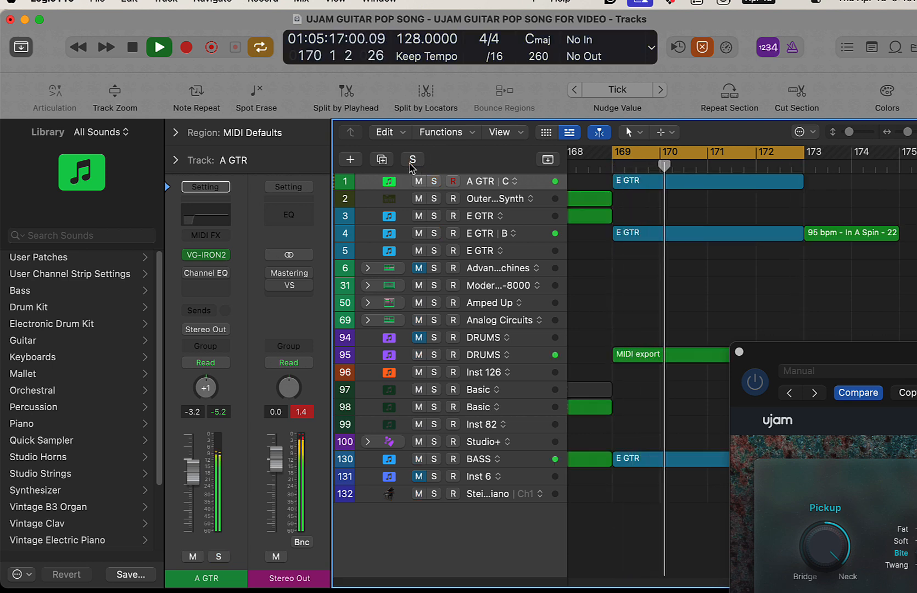
pyautogui.click(419, 233)
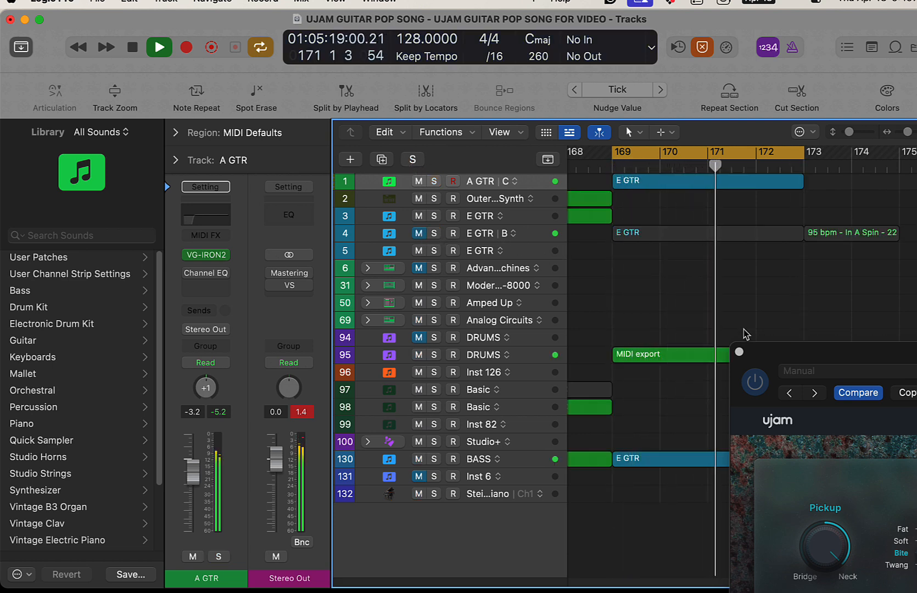
# - Advance the VG-IRON2 preset on A GTR to Fighting The Foo, close the plug-in and stop playback
pyautogui.moveTo(773, 350); pyautogui.dragTo(107, 56)
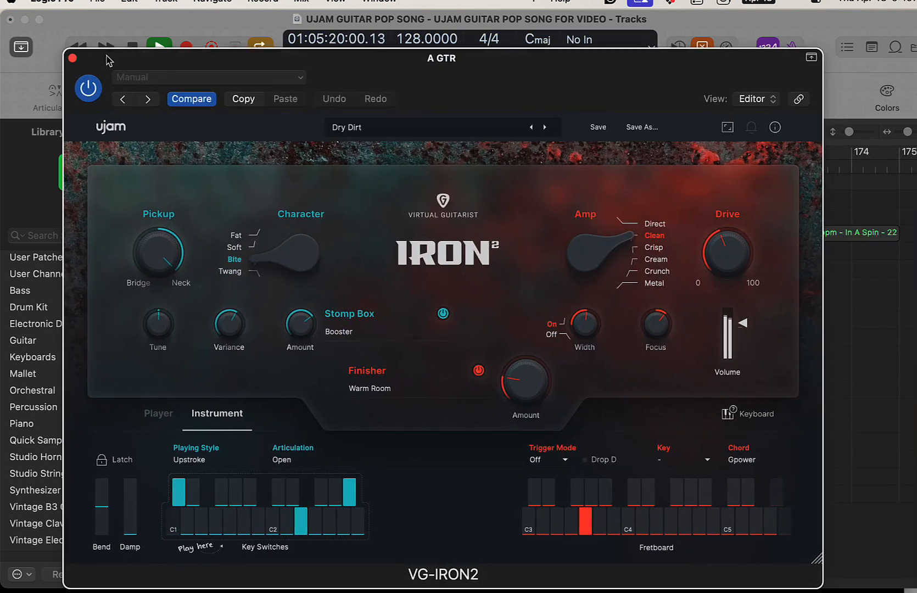
pyautogui.click(546, 128)
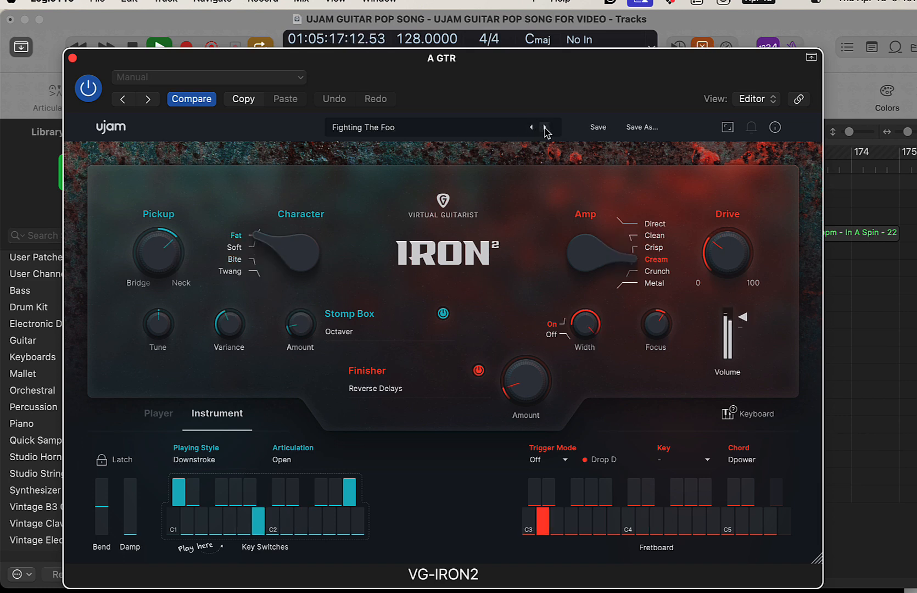
pyautogui.press('super+w')
pyautogui.press('space')
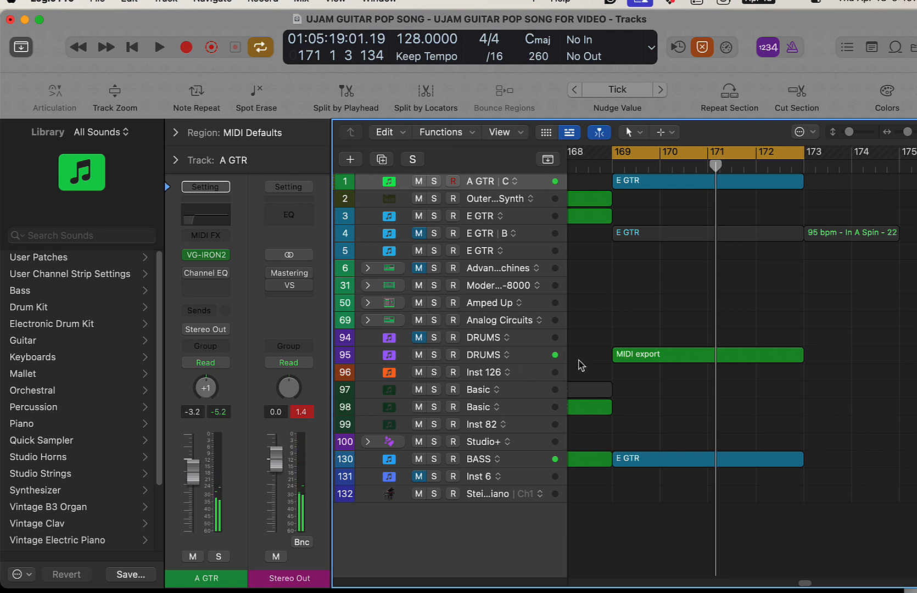
# - Move the MIDI export region from DRUMS track 95 to Basic track 98 at bar 169 and play it through EZdrummer
pyautogui.click(491, 357)
pyautogui.moveTo(653, 356); pyautogui.dragTo(662, 407)
pyautogui.press('space')
pyautogui.press('space')
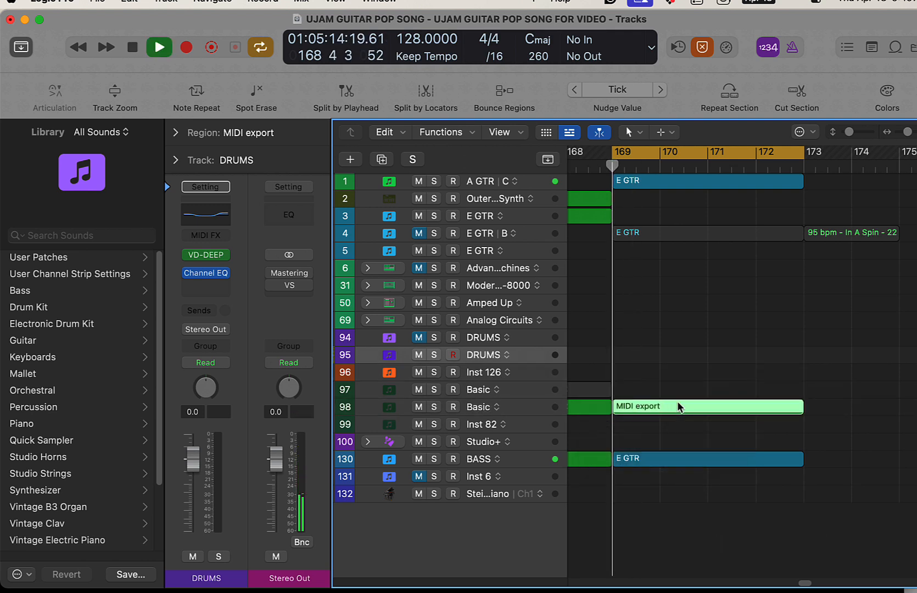
pyautogui.click(450, 409)
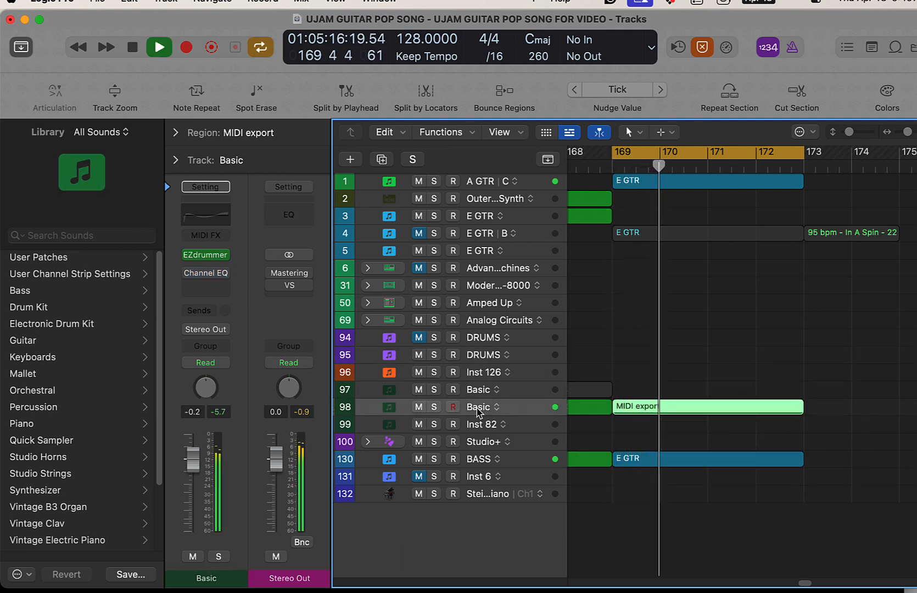
# - Move the MIDI export region up to Basic track 97 and play the loop with A GTR track 1 selected
pyautogui.press('space')
pyautogui.moveTo(631, 405); pyautogui.dragTo(631, 389)
pyautogui.press('space')
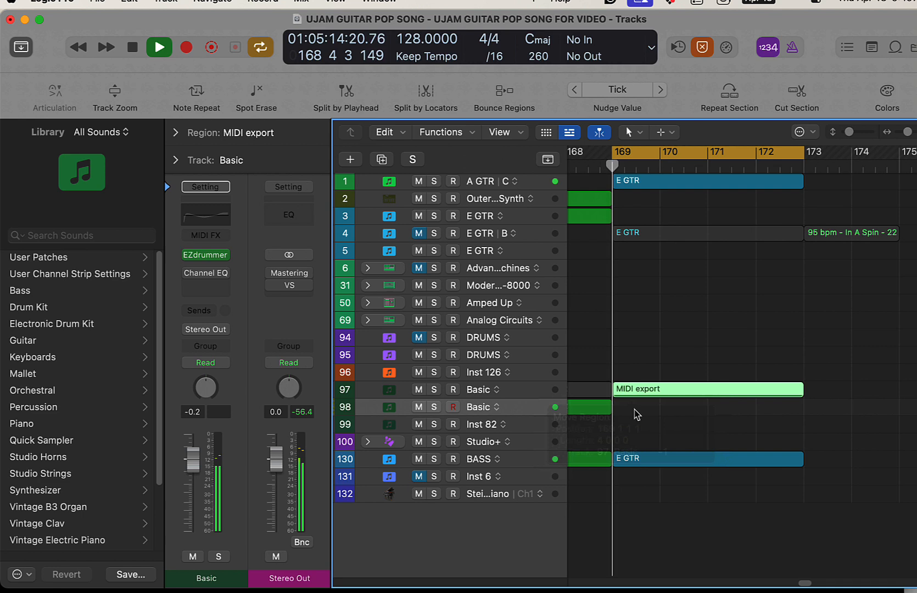
pyautogui.click(666, 424)
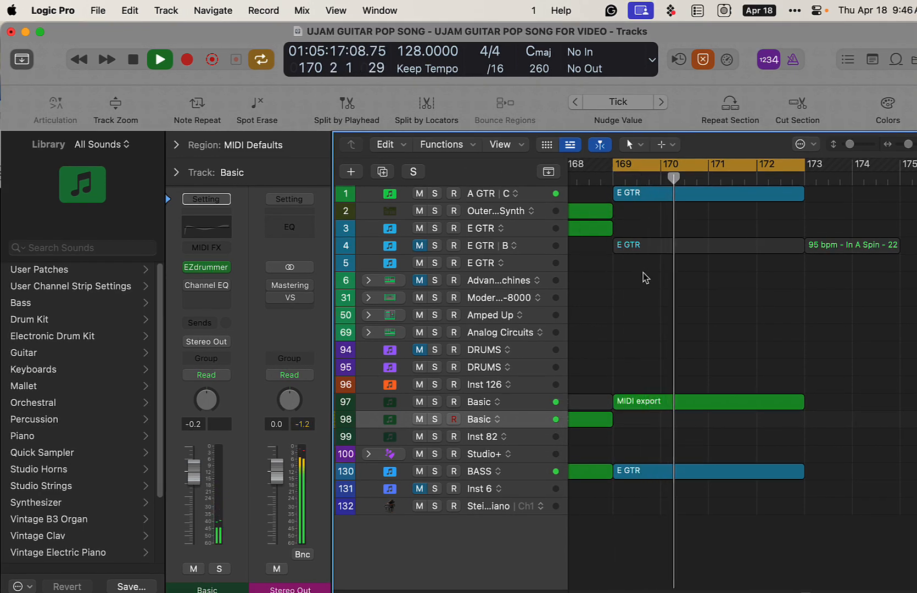
pyautogui.click(490, 199)
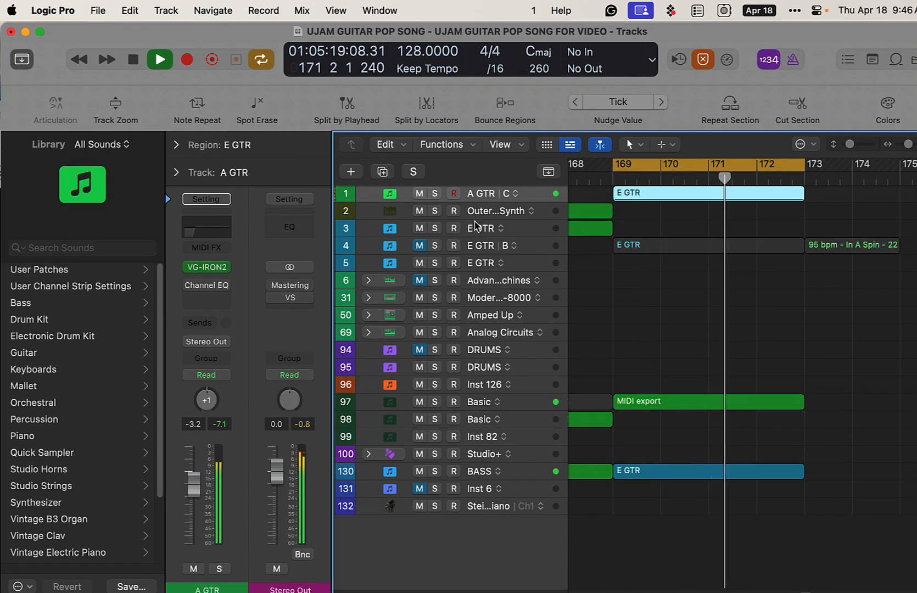
pyautogui.click(676, 330)
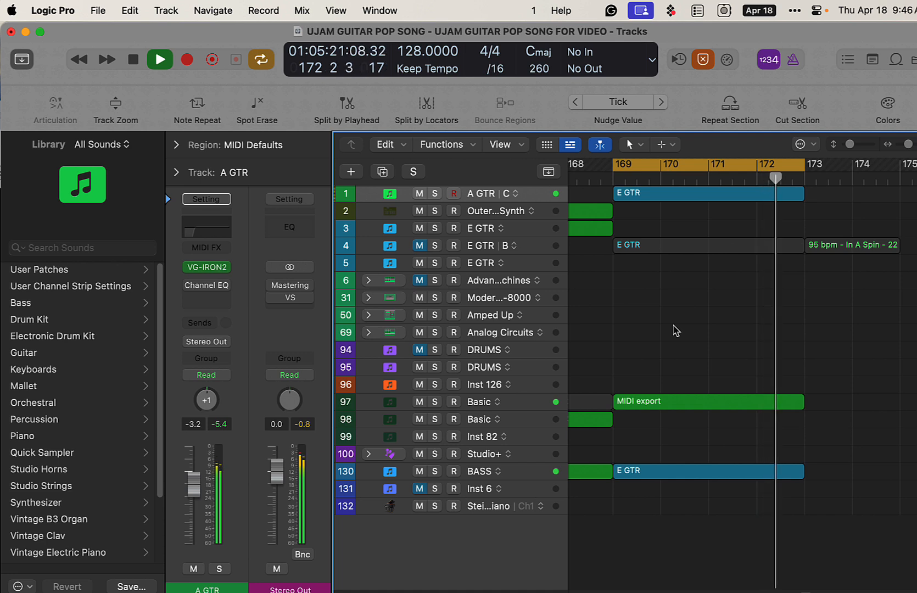
pyautogui.press('space')
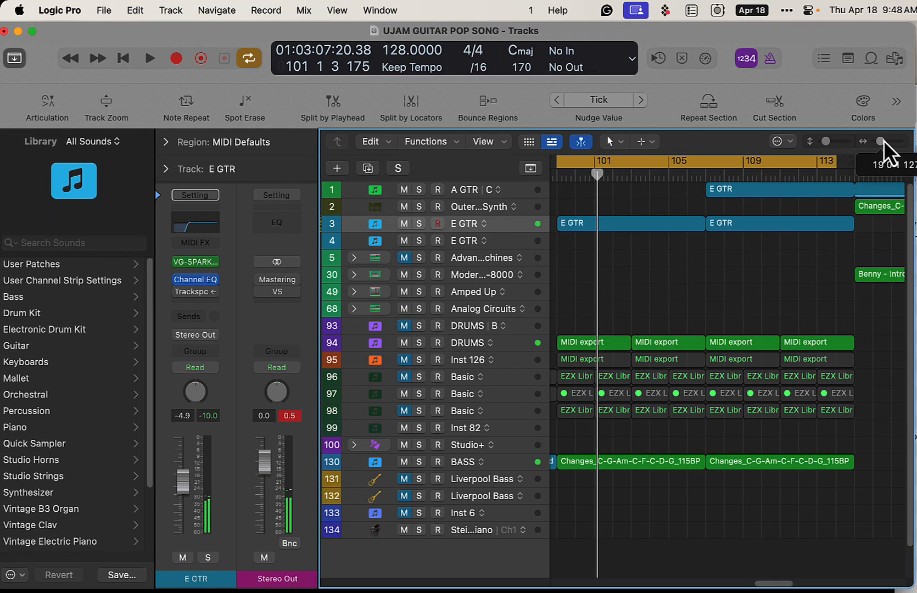
# - Play the cycled section of UJAM GUITAR POP SONG and examine the VG-SPARKLE2 settings on E GTR track 3
pyautogui.moveTo(885, 141); pyautogui.dragTo(883, 141)
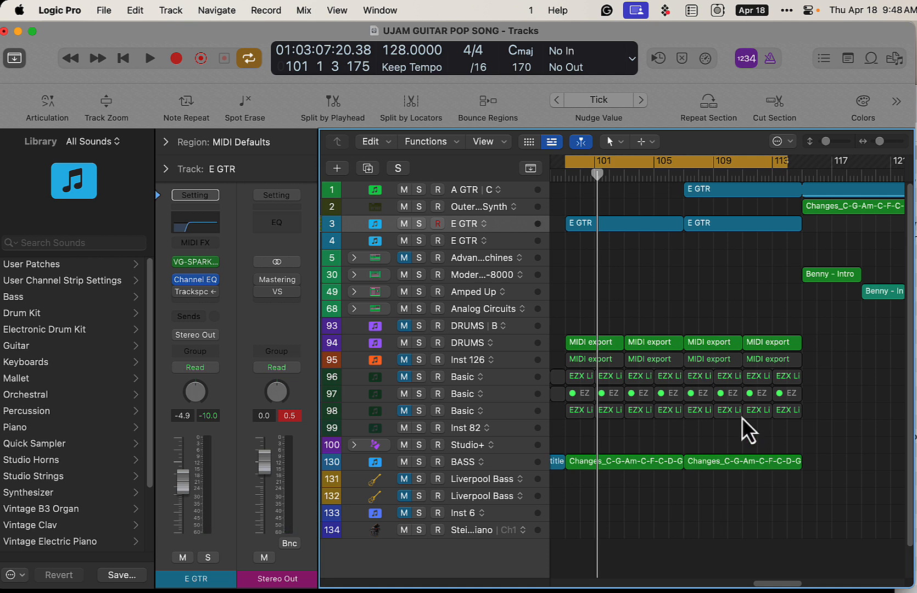
pyautogui.press('space')
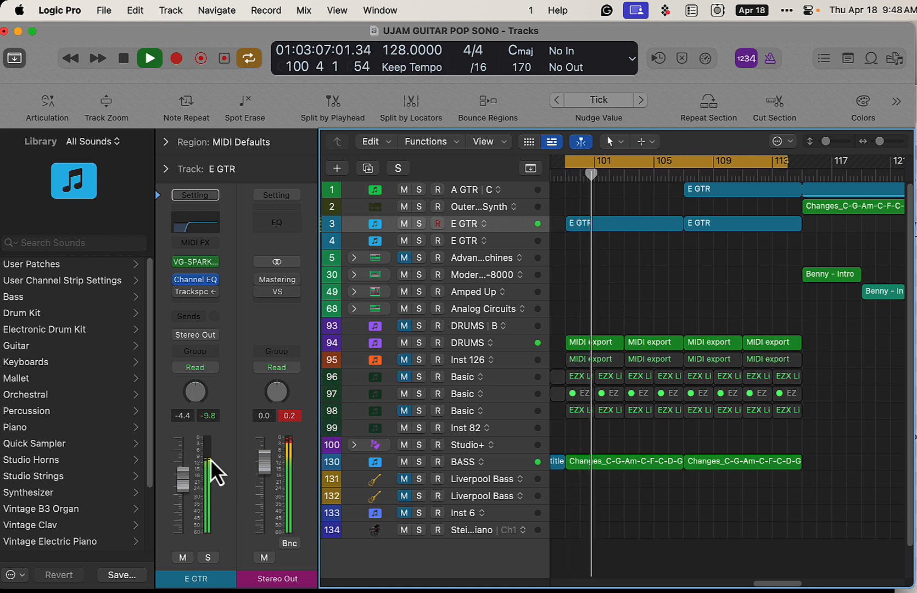
pyautogui.click(197, 263)
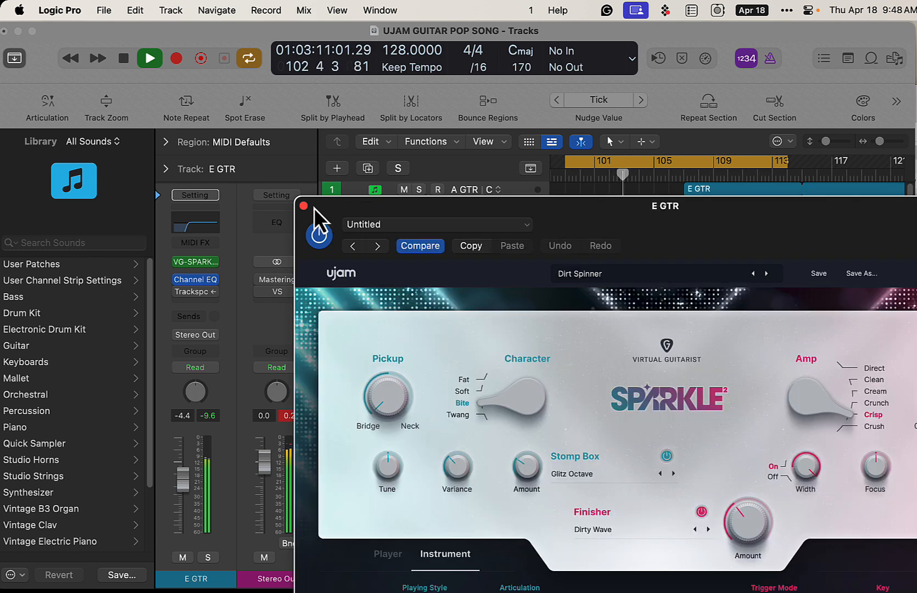
pyautogui.click(303, 206)
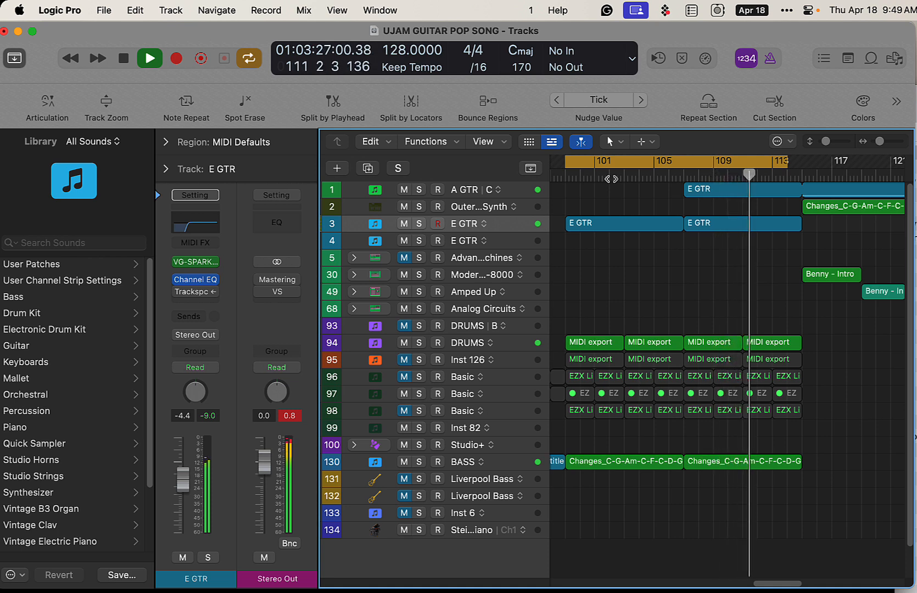
pyautogui.press('space')
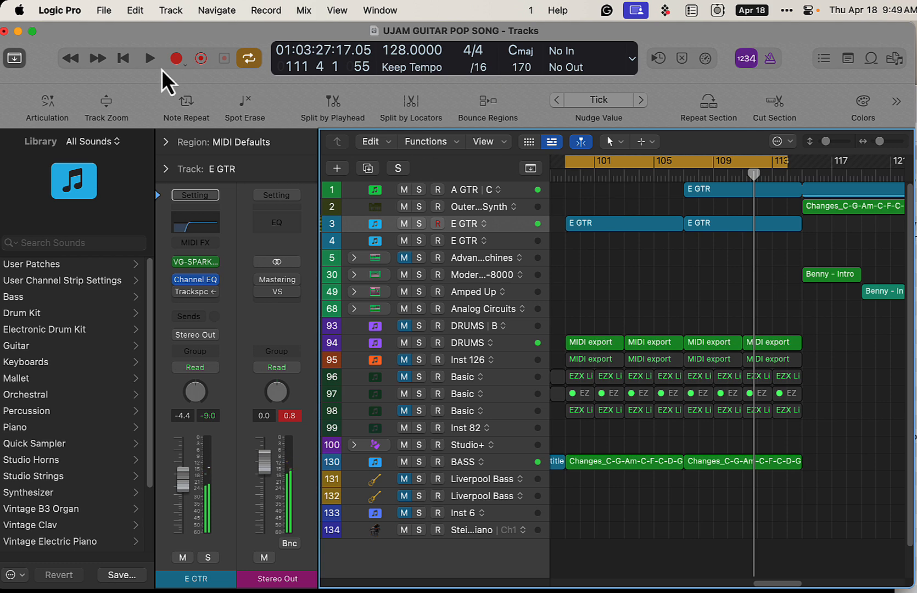